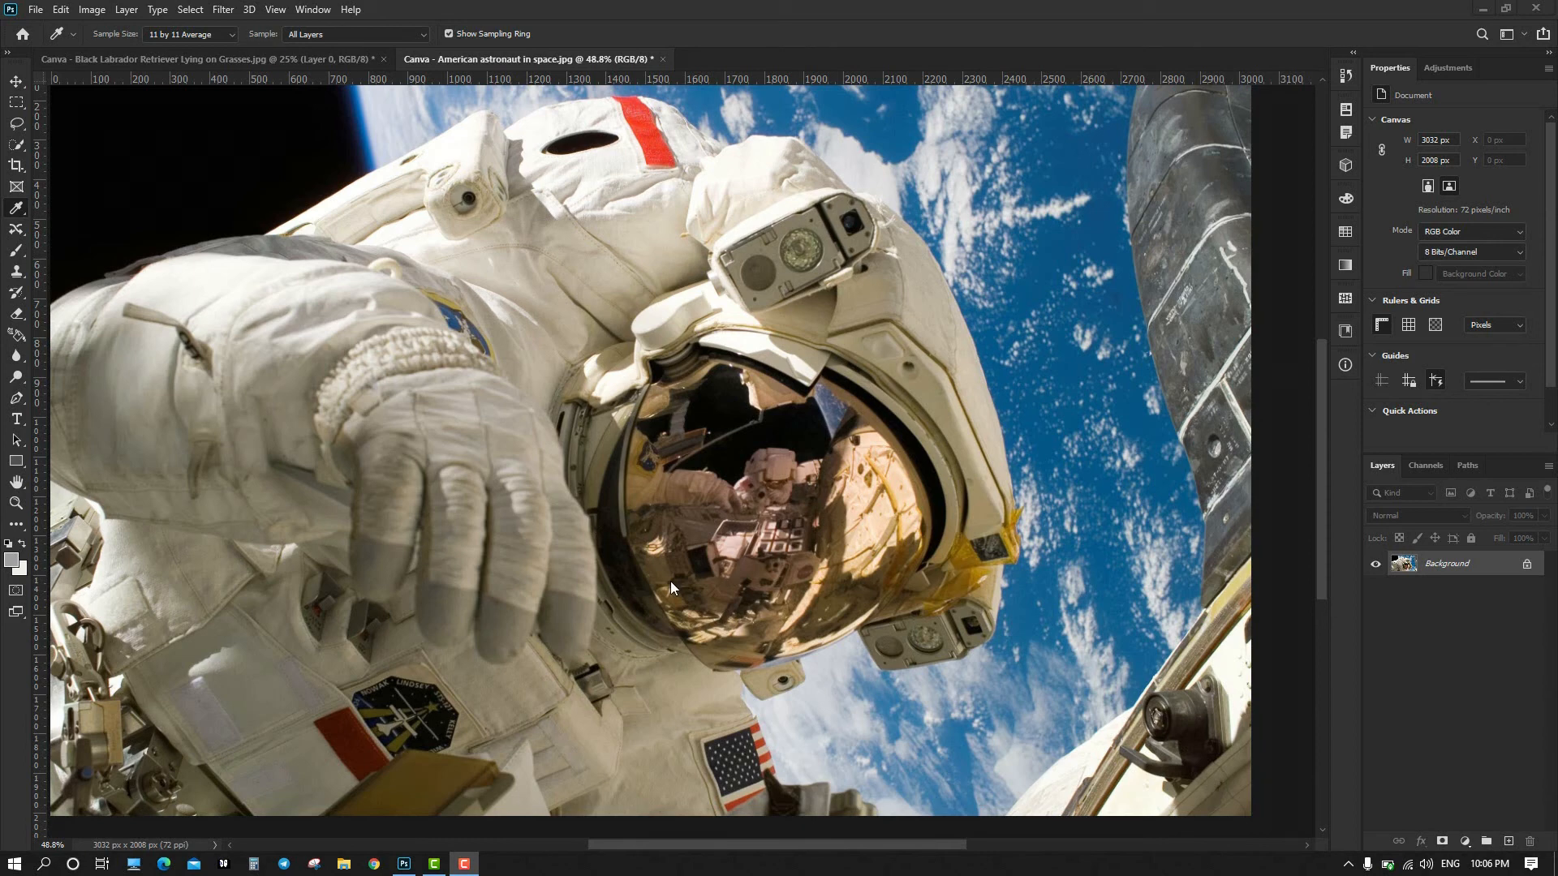
Place four color samplers with the Color Sampler Tool on the sleeve, the shoulder, the red stripe and the black oval.
{"action": "right_click", "coordinate": [15, 213]}
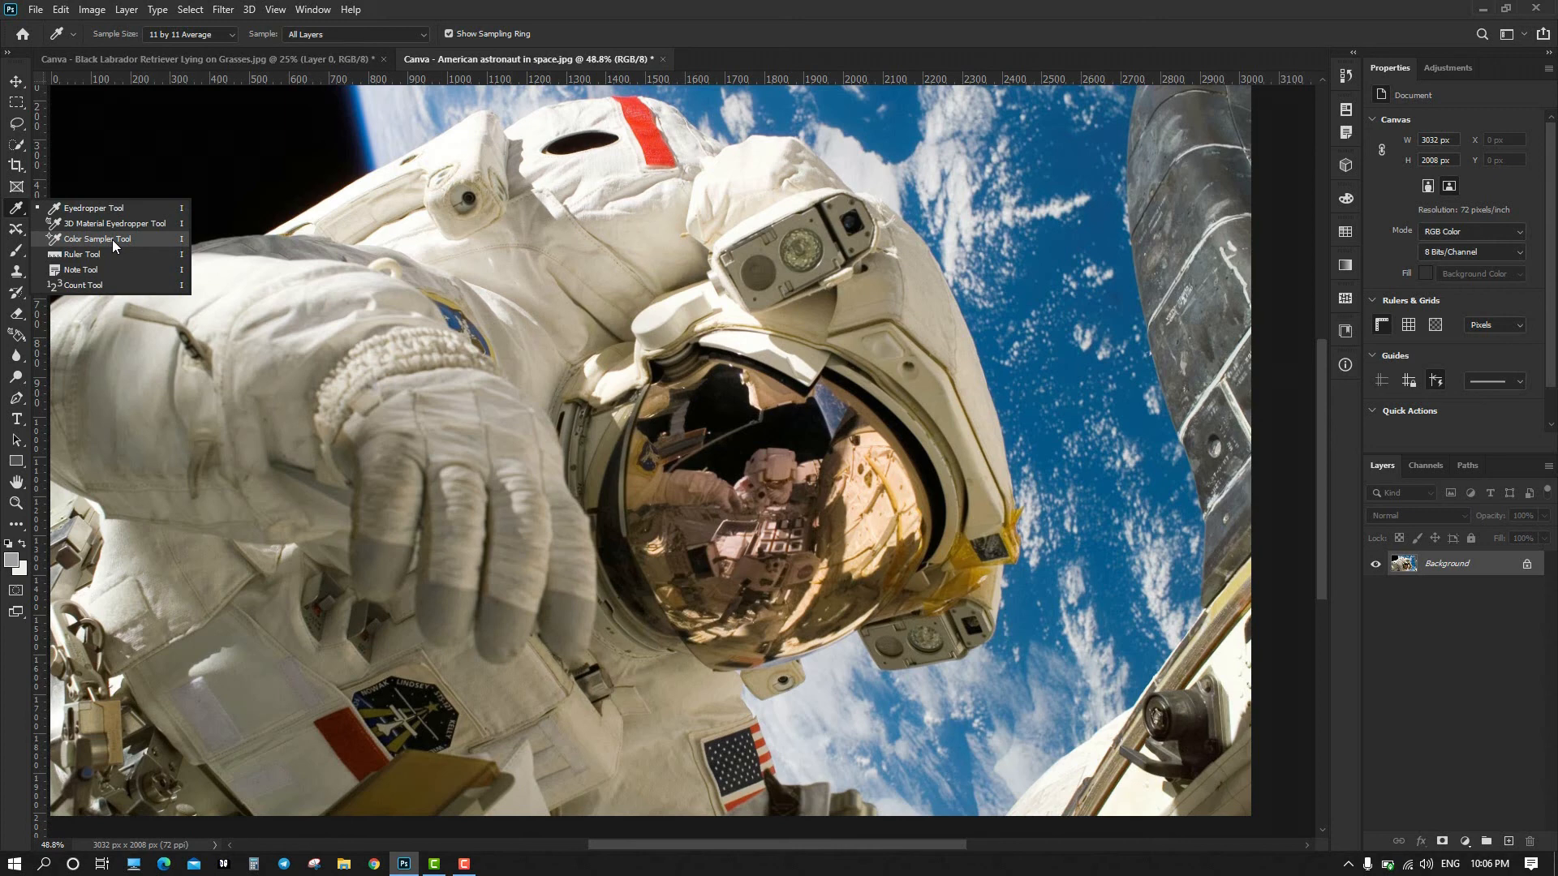
{"action": "left_click", "coordinate": [112, 241]}
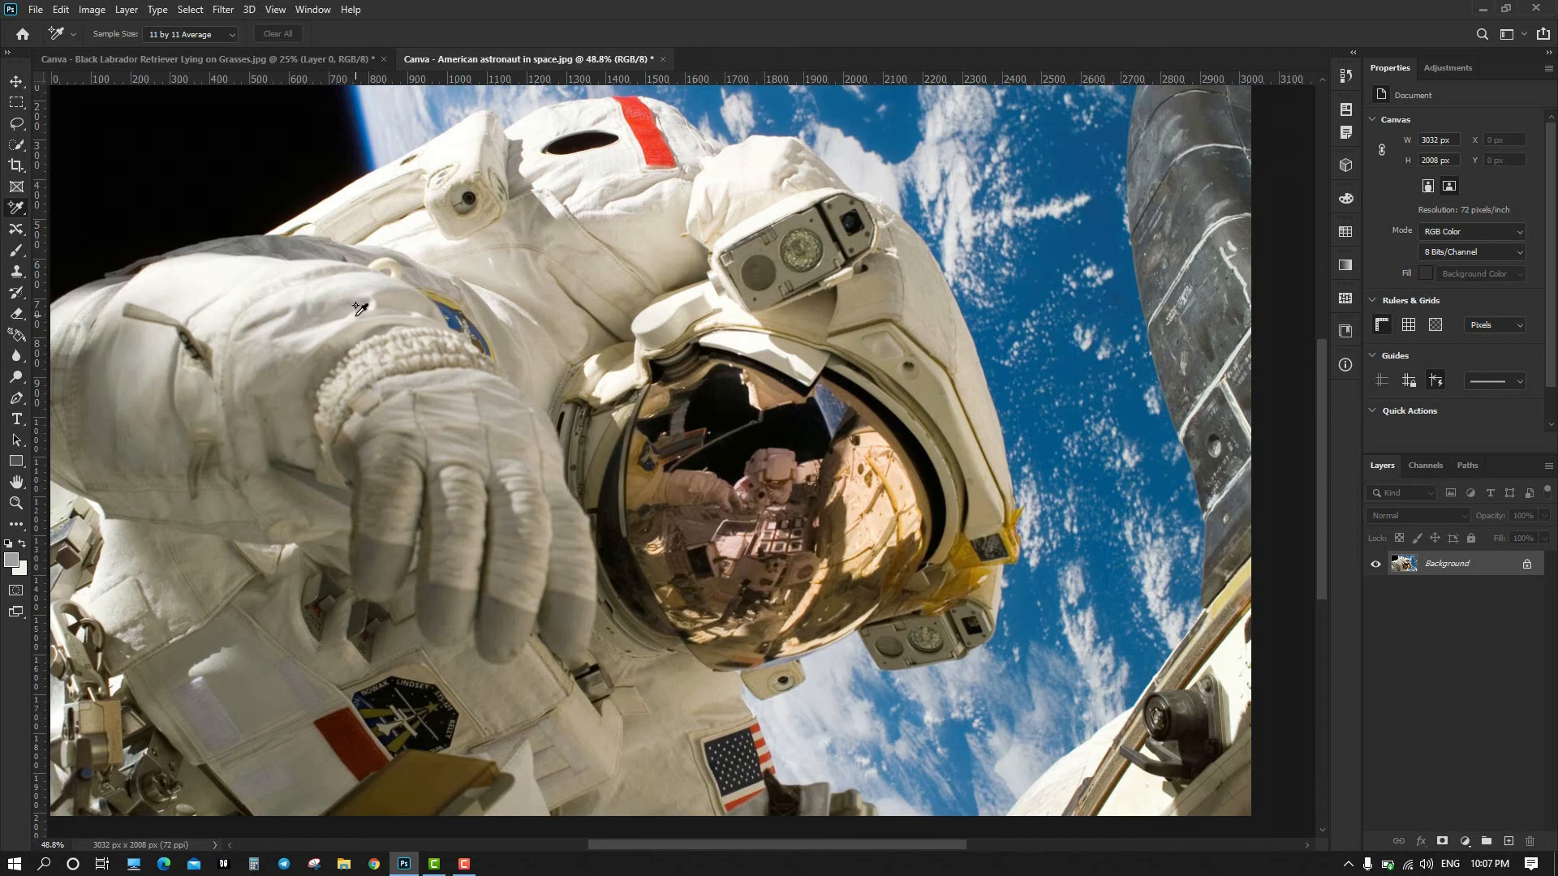
{"action": "right_click", "coordinate": [20, 216]}
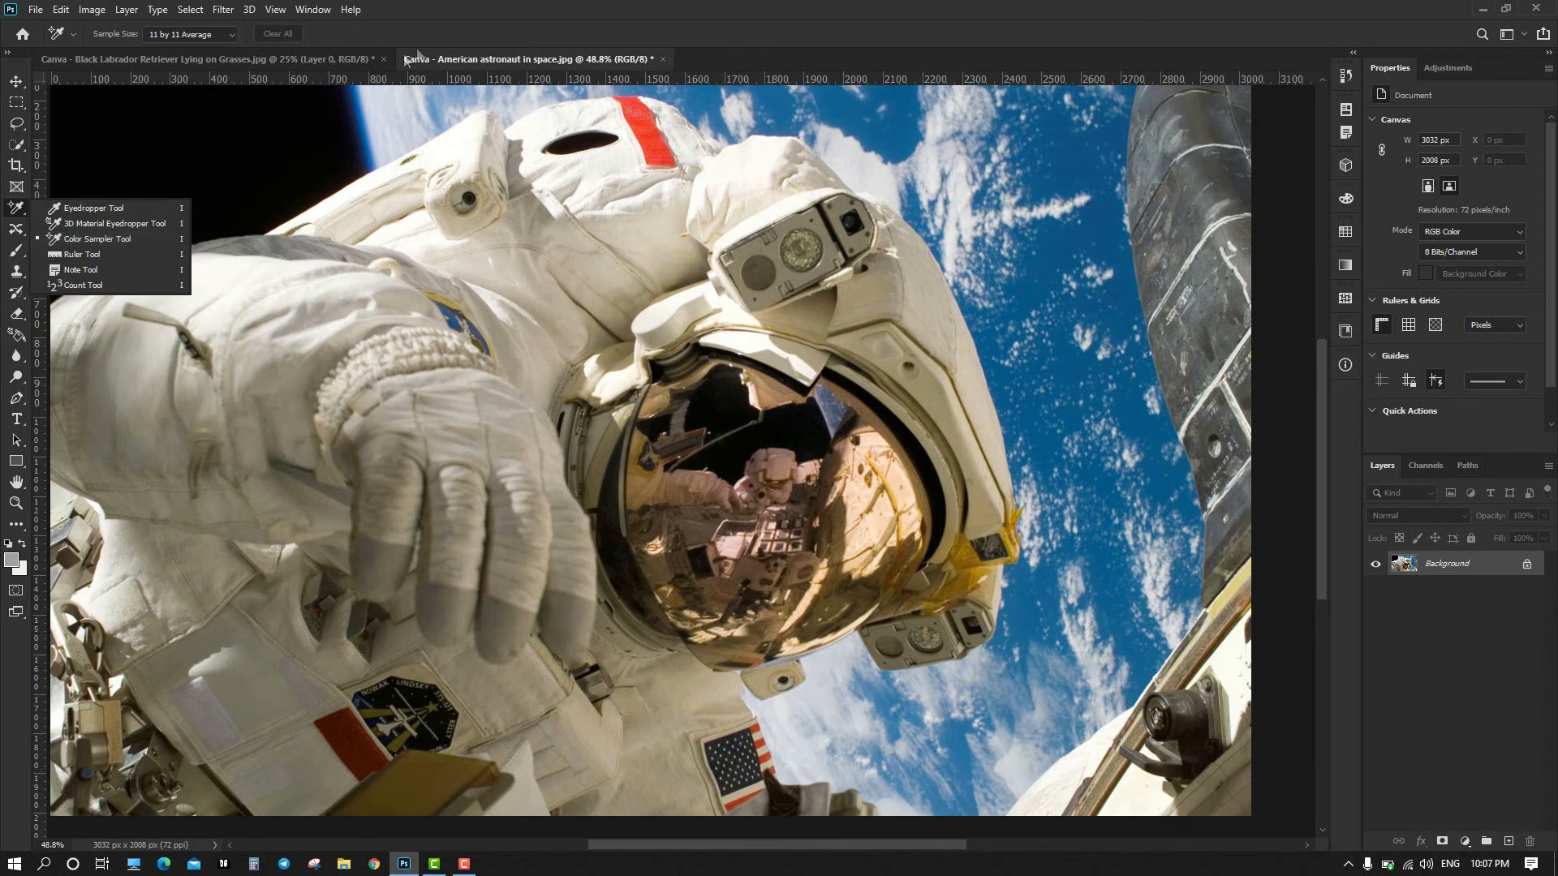
{"action": "left_click", "coordinate": [329, 320]}
{"action": "left_click", "coordinate": [326, 324]}
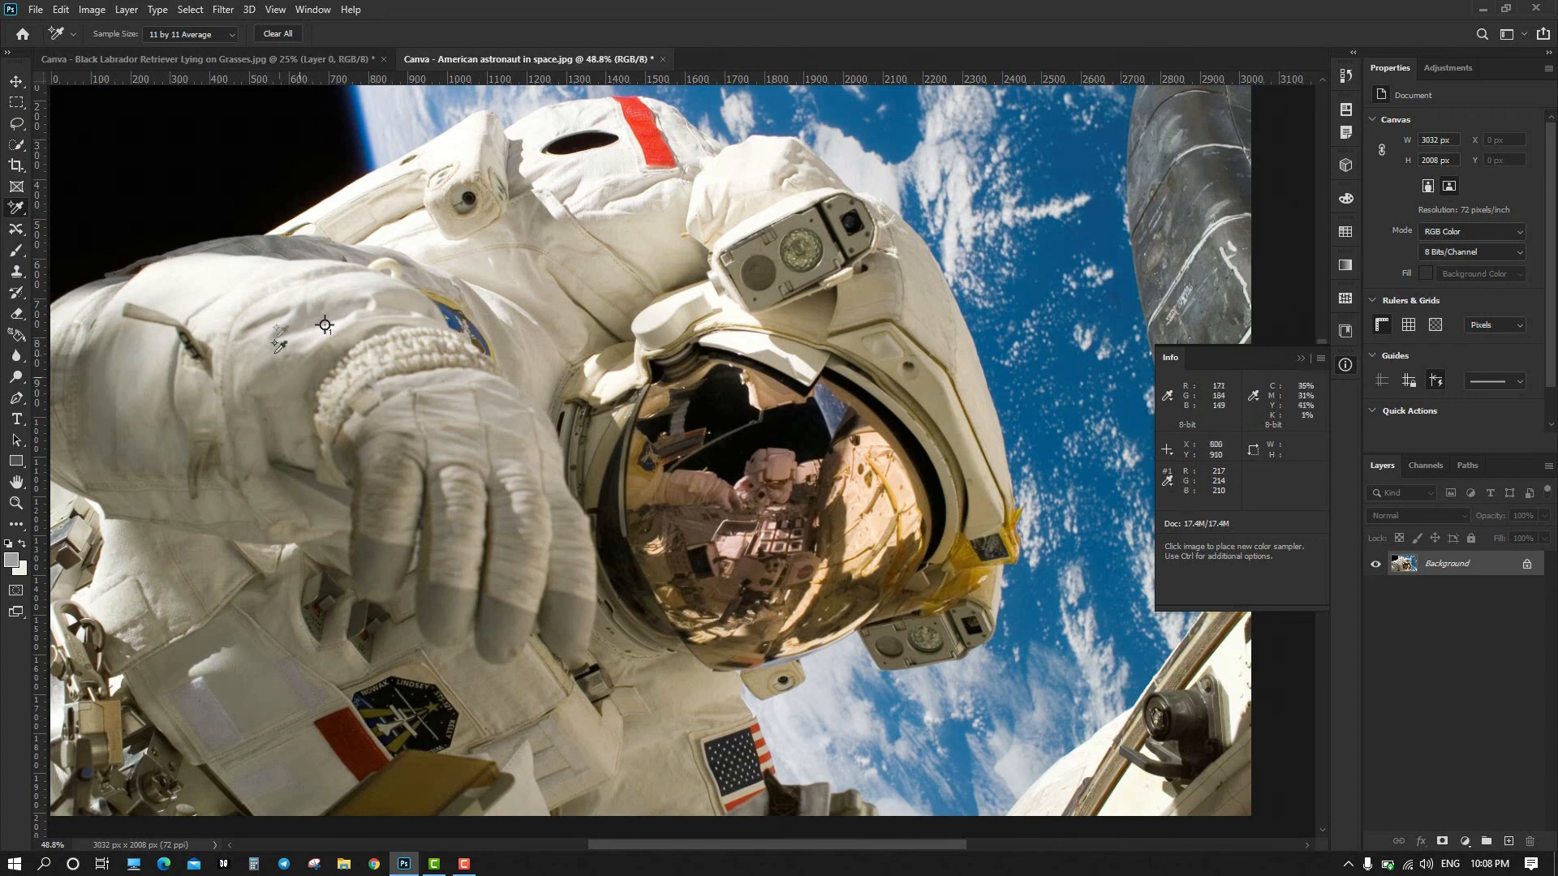
{"action": "left_click", "coordinate": [513, 310]}
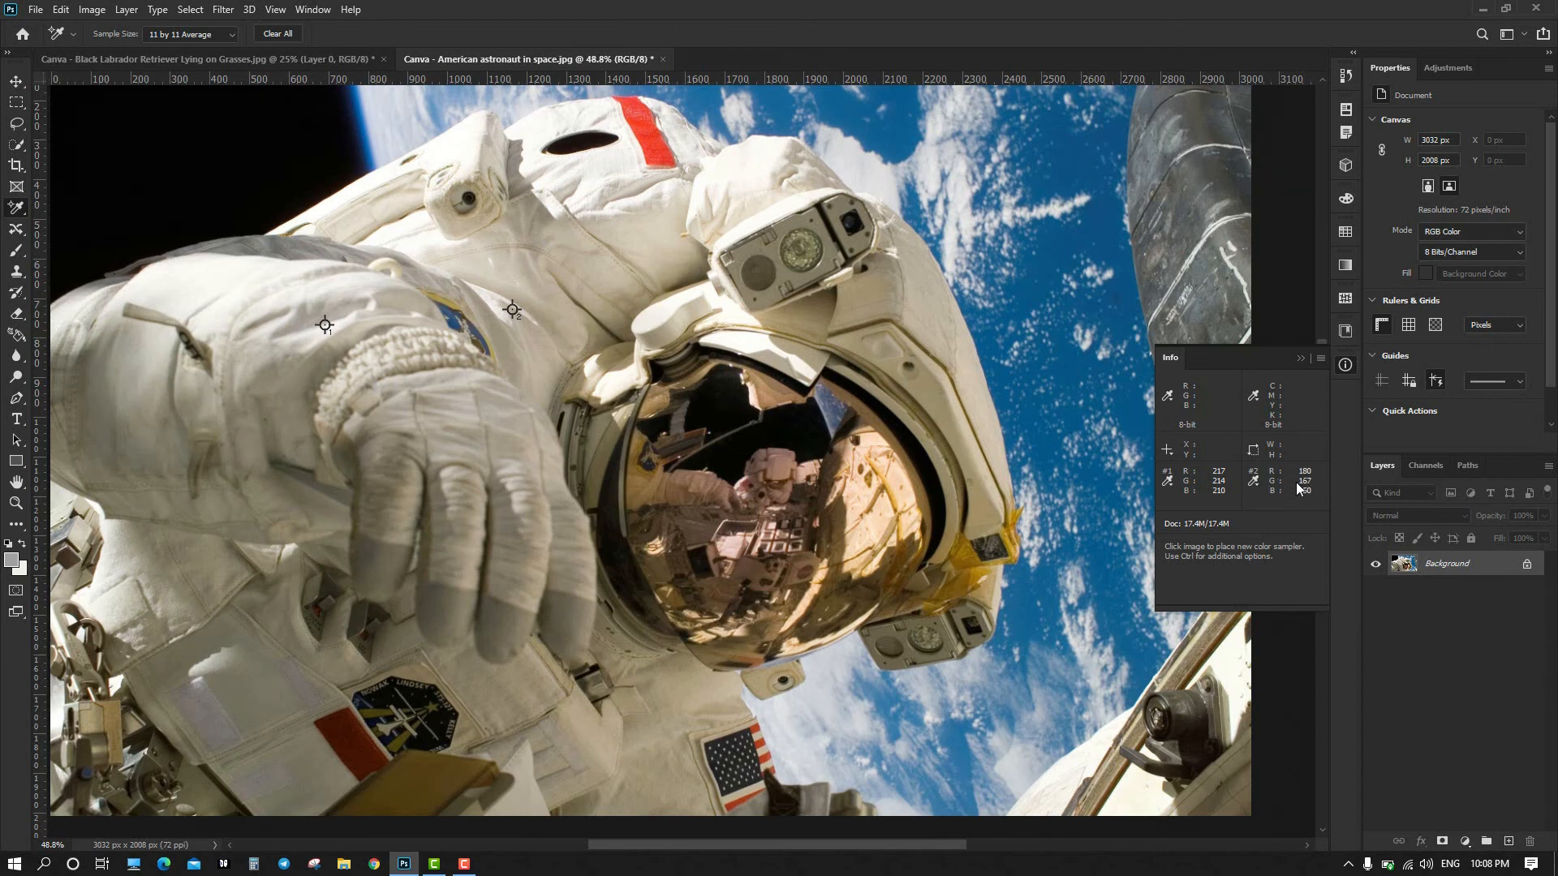
{"action": "left_click", "coordinate": [659, 150]}
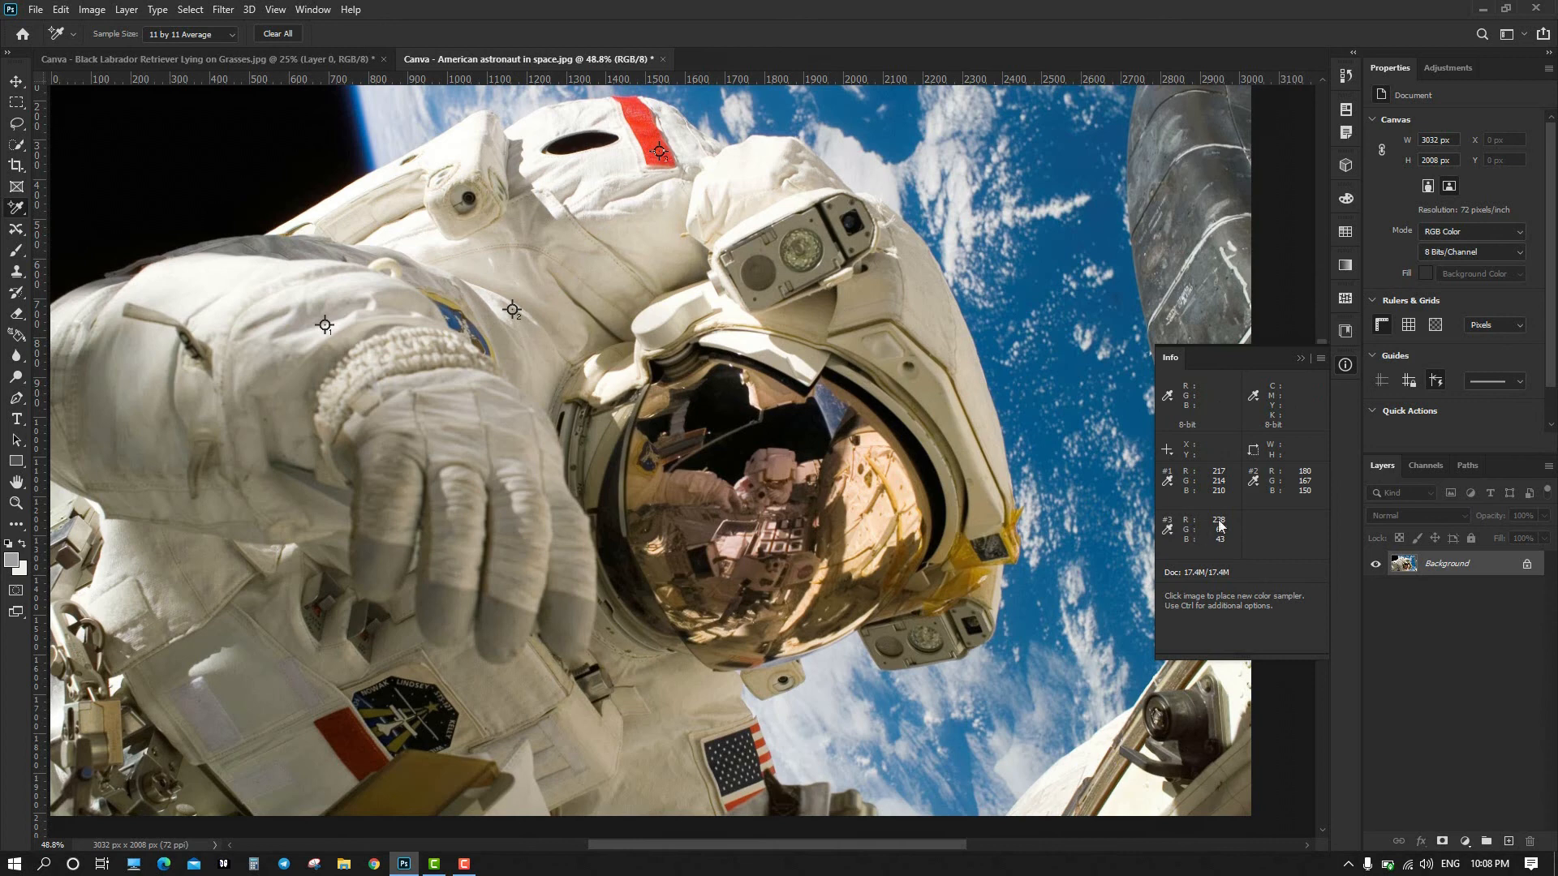
{"action": "left_click", "coordinate": [584, 144]}
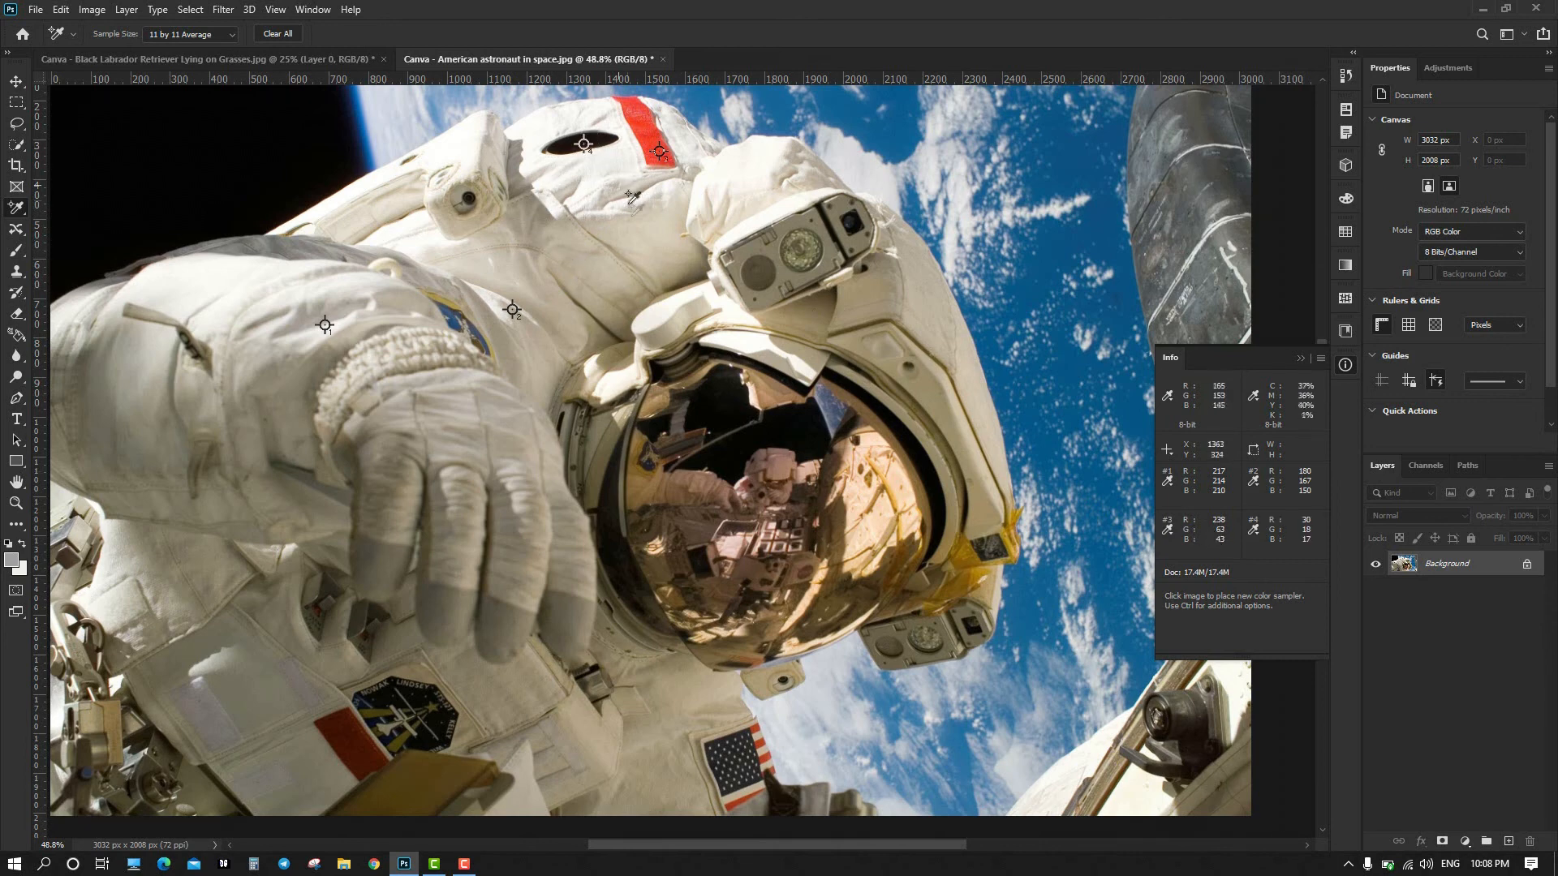
Add six more color samplers across the suit, the helmet shell, the gold visor and the glove.
{"action": "left_click", "coordinate": [624, 270]}
{"action": "left_click", "coordinate": [871, 301]}
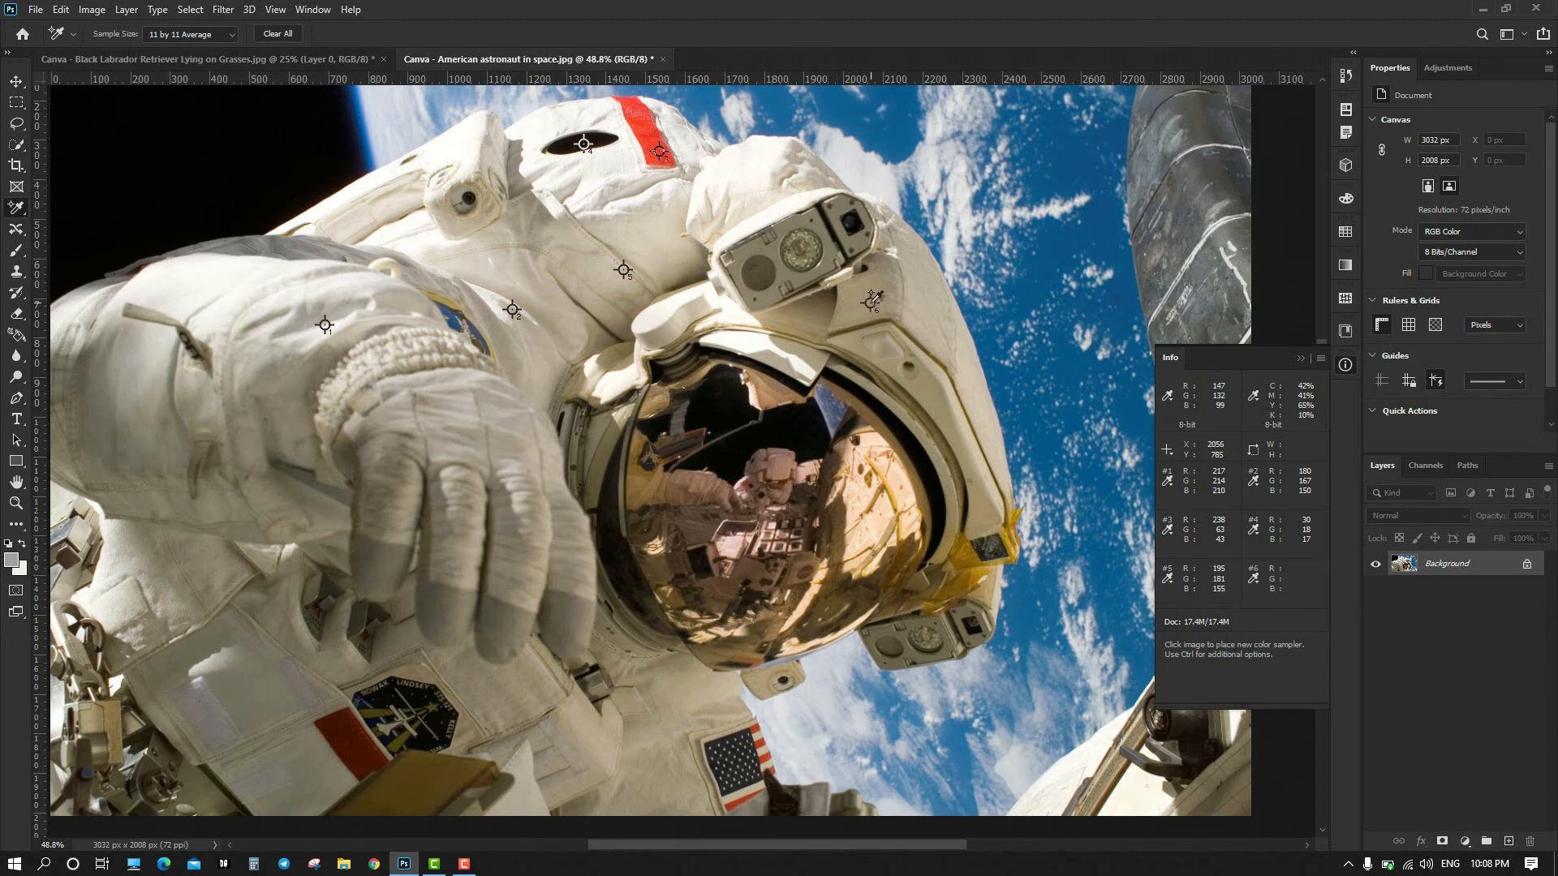
{"action": "left_click", "coordinate": [871, 523]}
{"action": "left_click", "coordinate": [915, 328]}
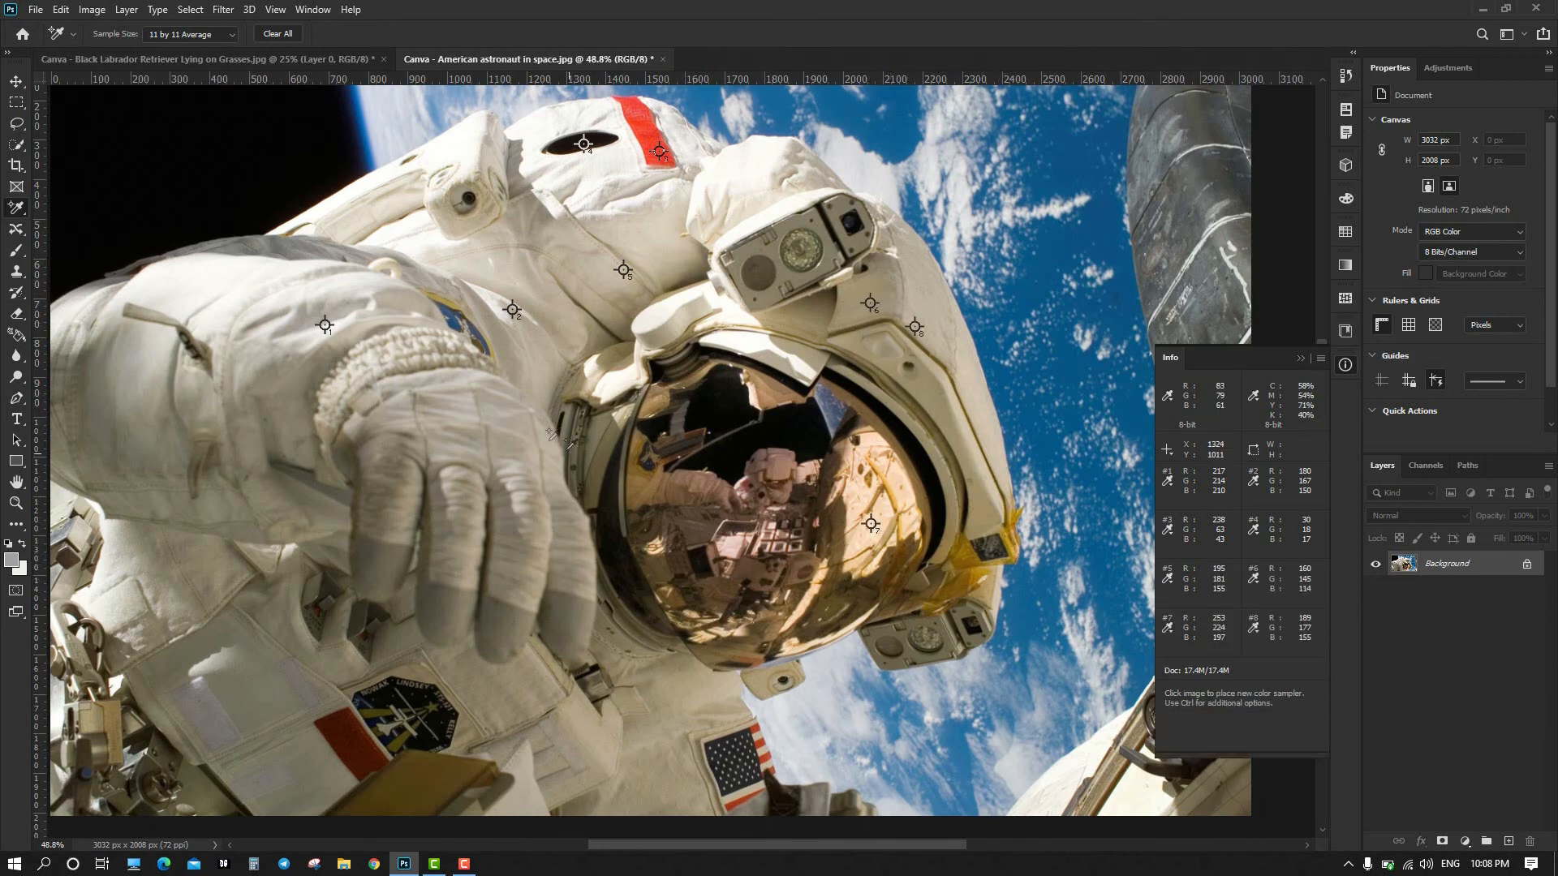
{"action": "left_click", "coordinate": [482, 454]}
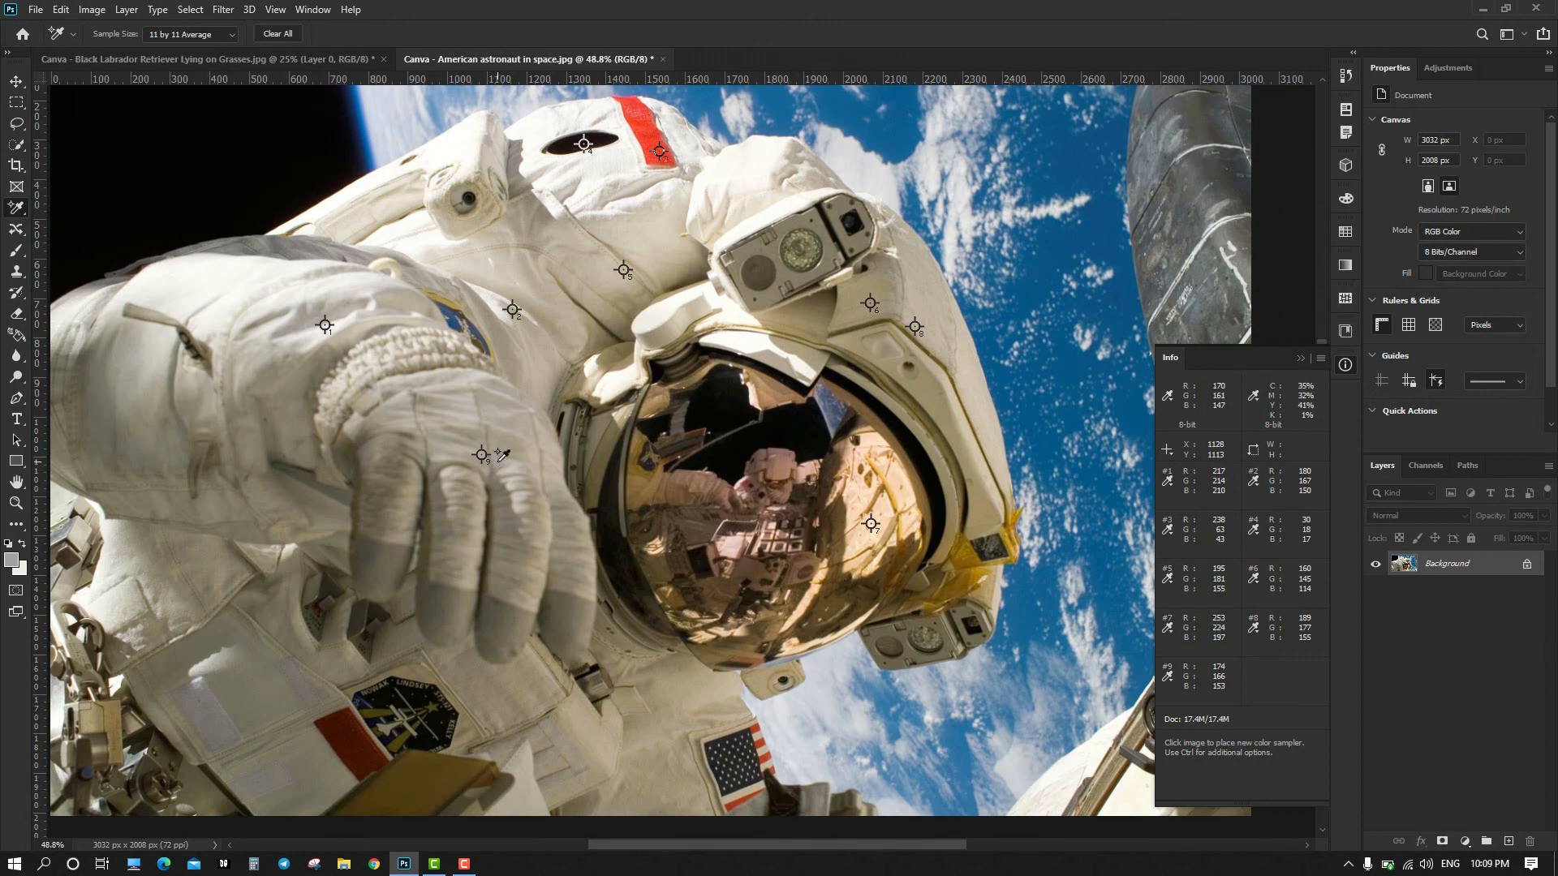
{"action": "left_click", "coordinate": [482, 375]}
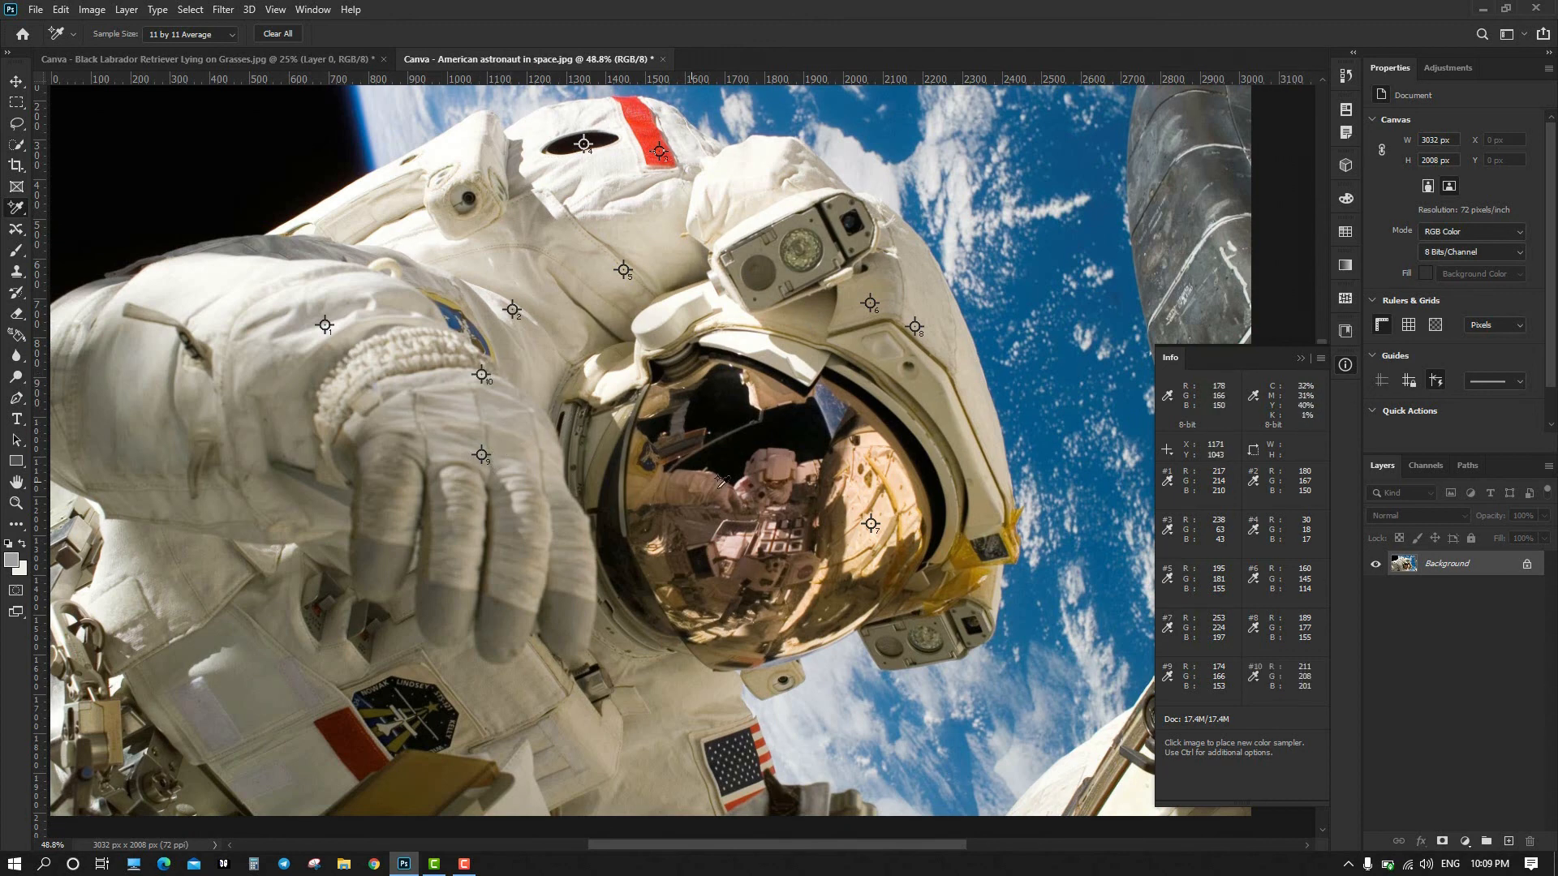
Try to place an eleventh color sampler on the suit beside the helmet.
{"action": "left_click", "coordinate": [565, 357]}
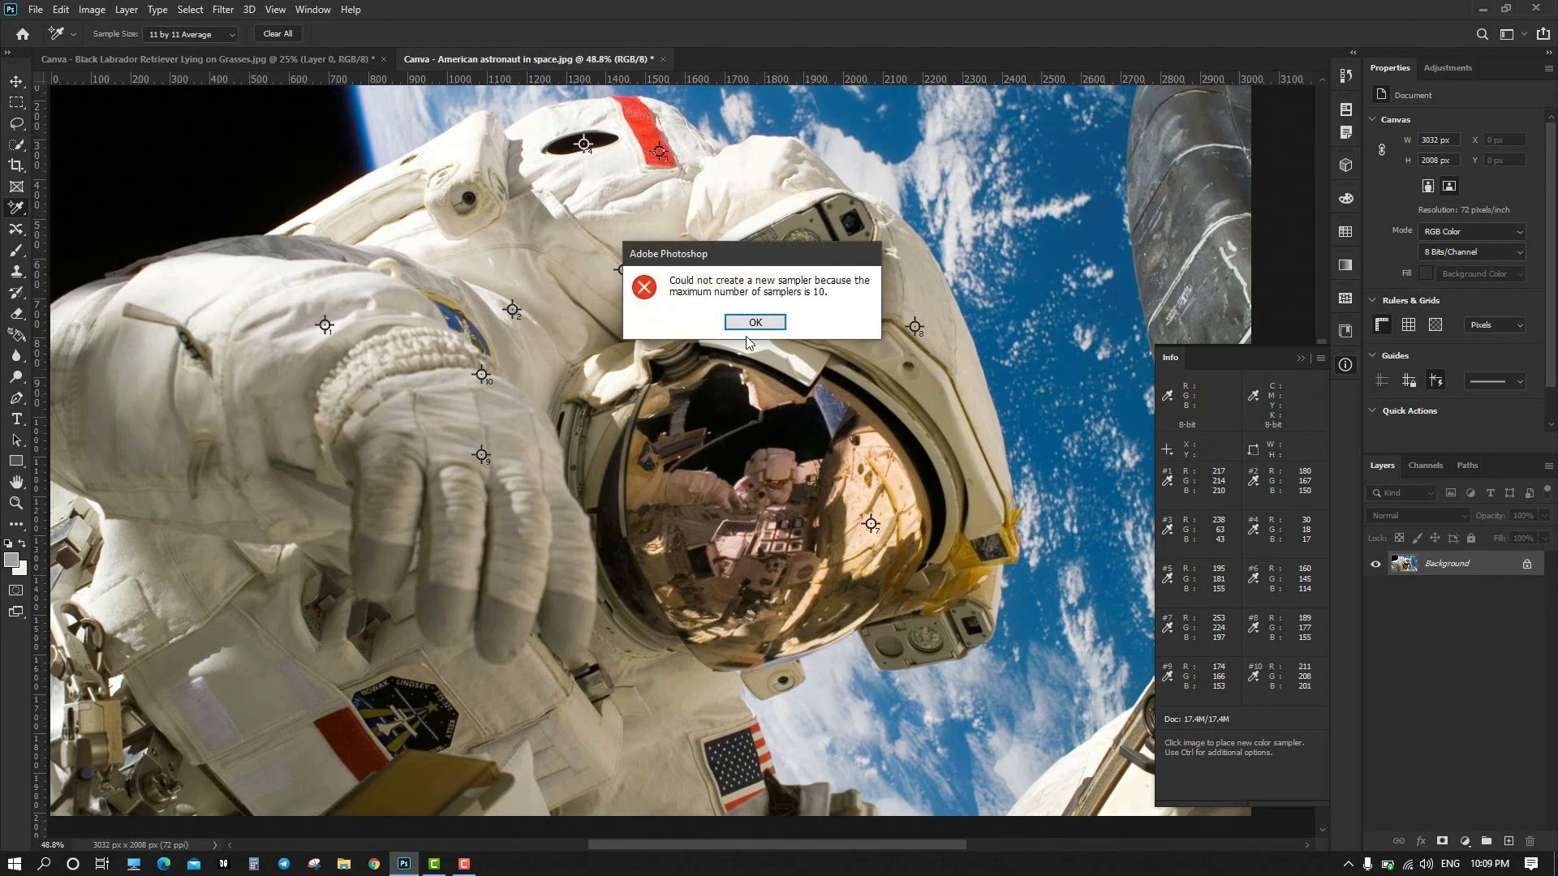
{"action": "left_click_drag", "start_coordinate": [743, 254], "coordinate": [818, 258]}
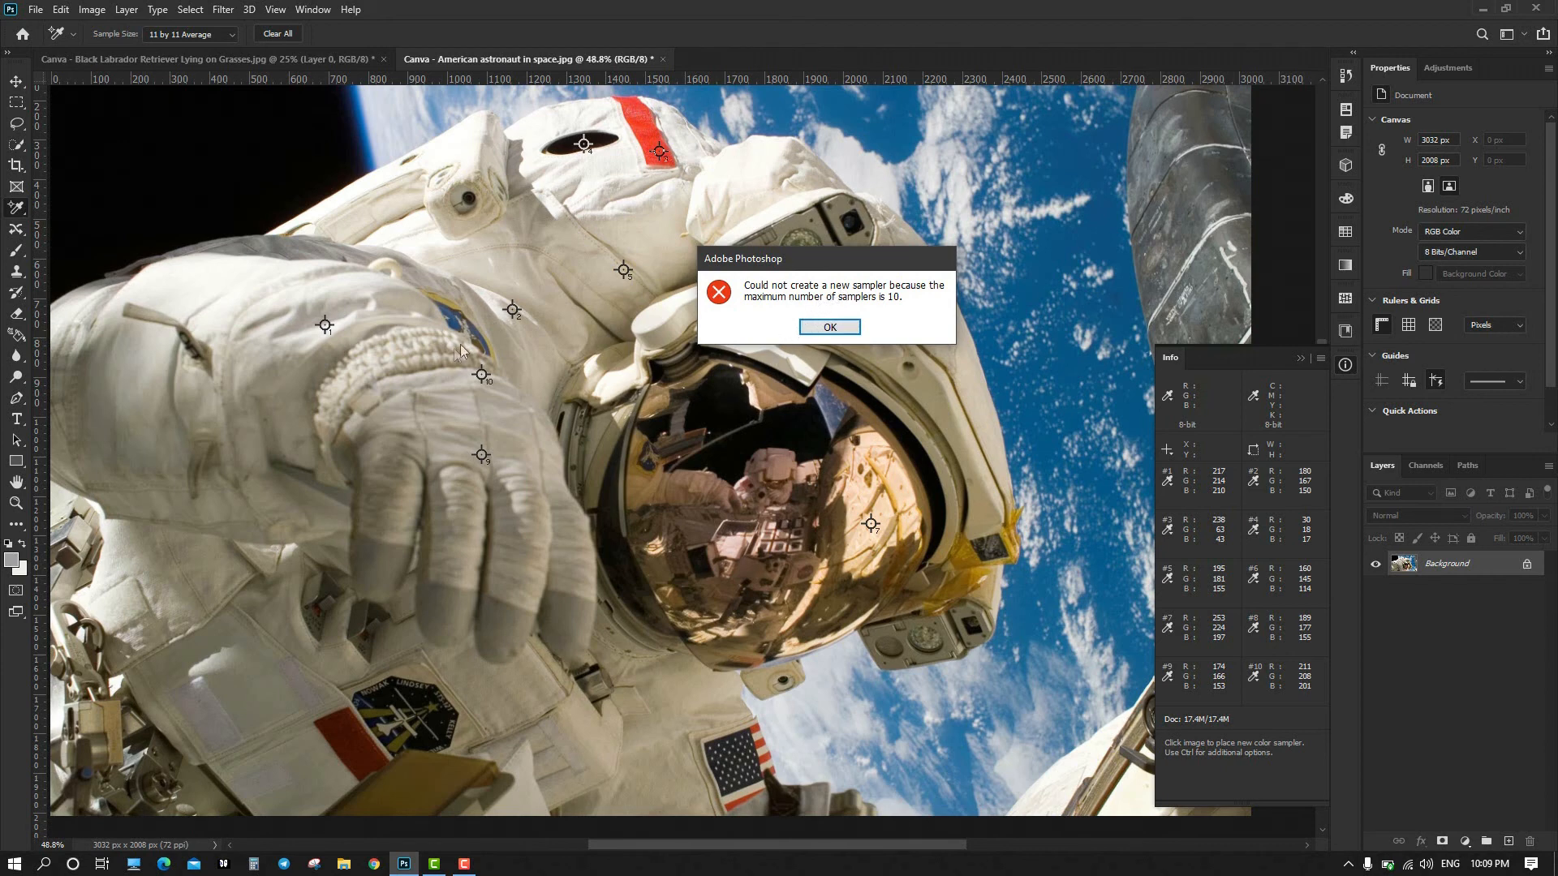
{"action": "left_click", "coordinate": [832, 329]}
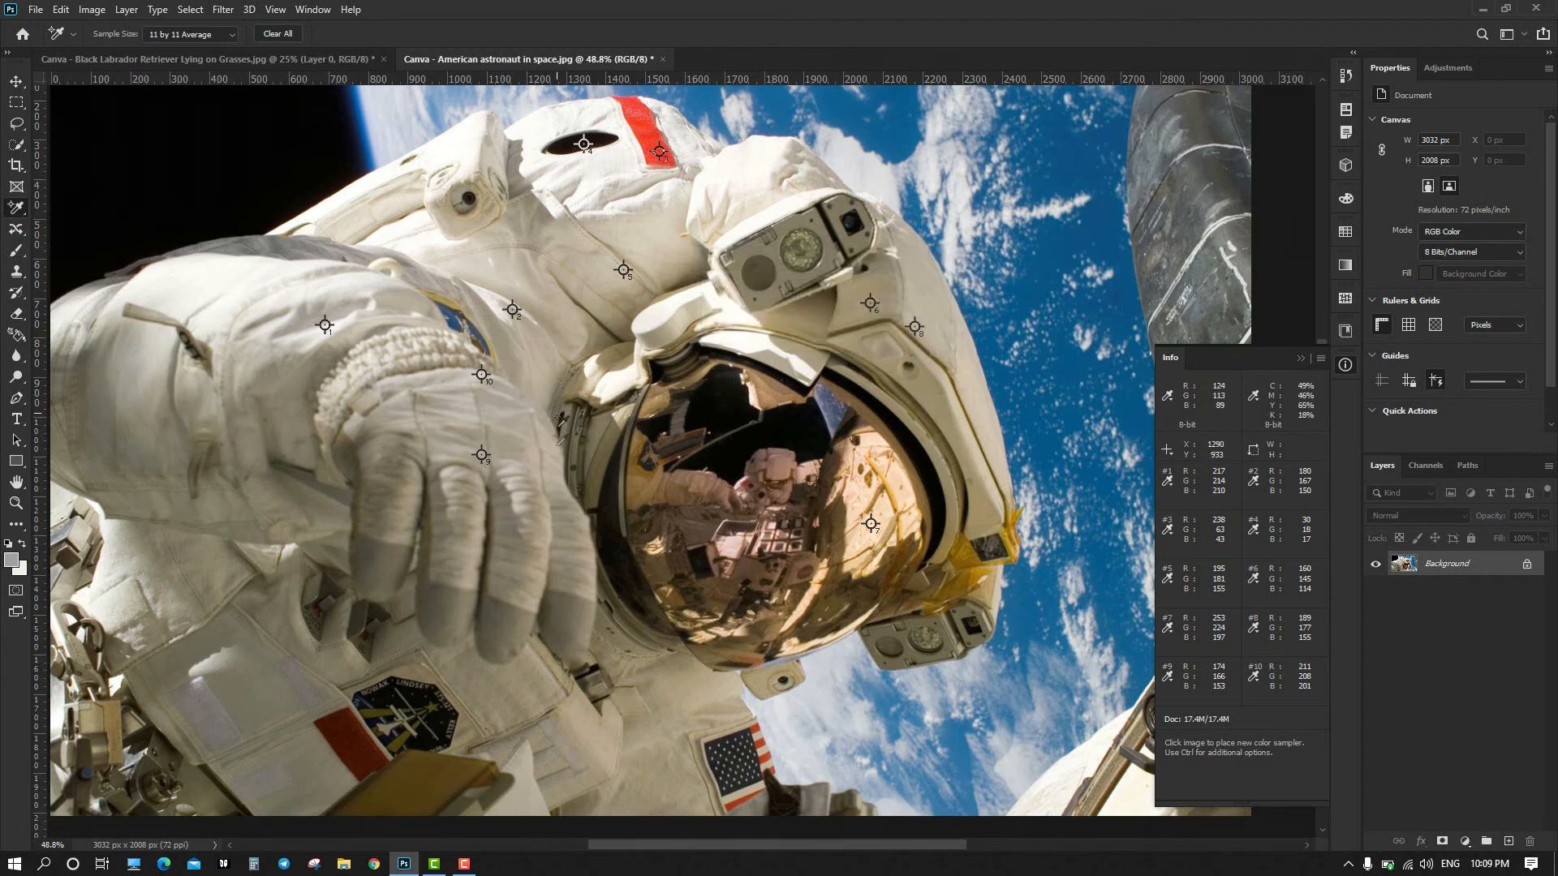
Set the color sampler's sample size to Point Sample and clear all samplers from the image.
{"action": "left_click", "coordinate": [231, 40]}
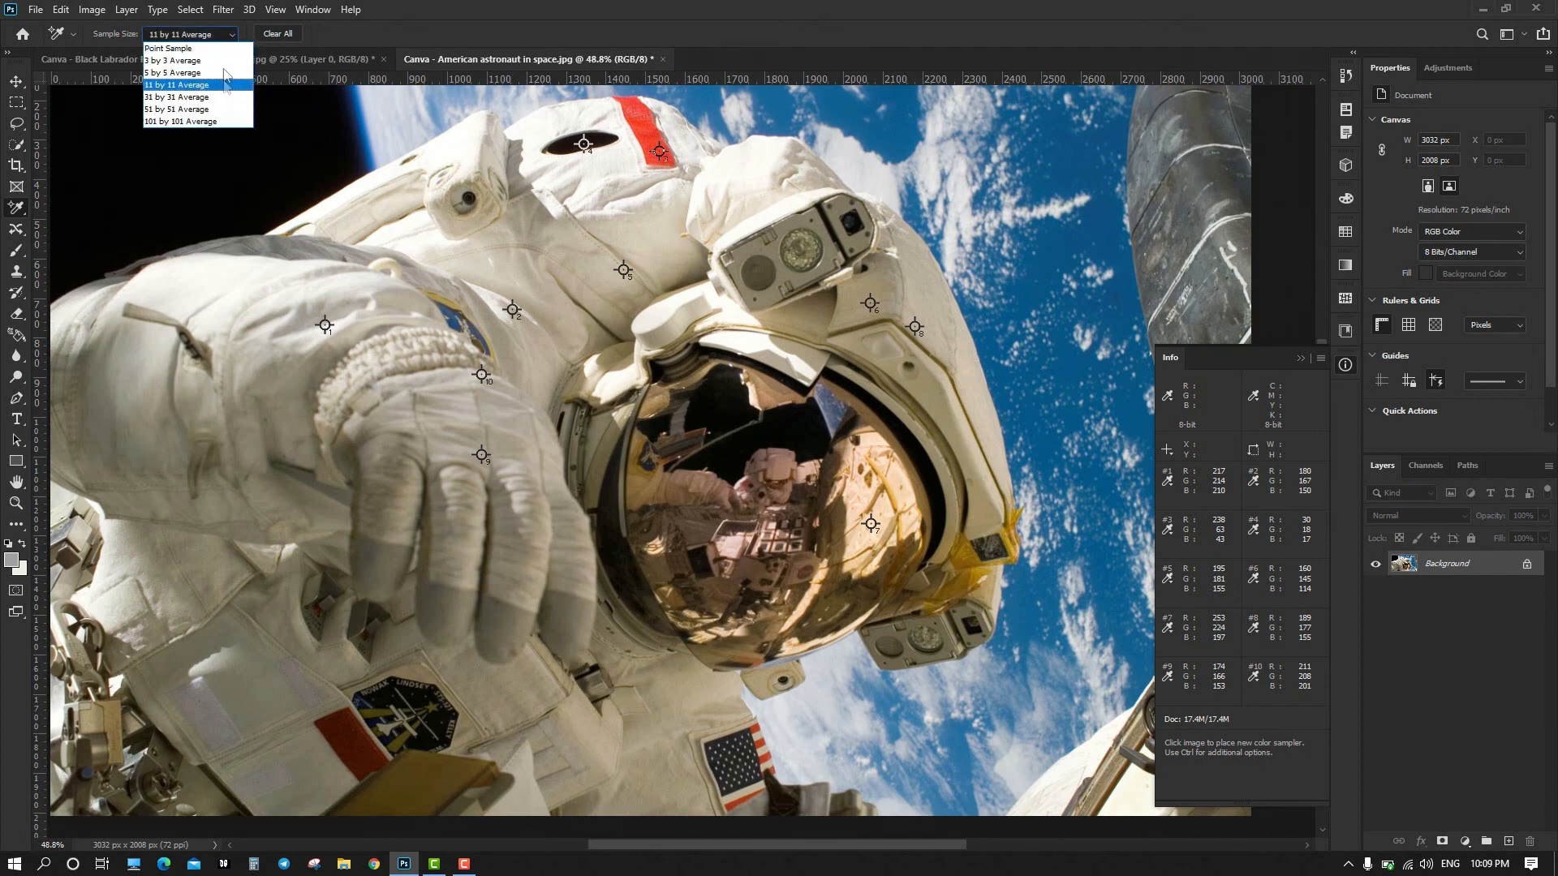
{"action": "left_click", "coordinate": [18, 210]}
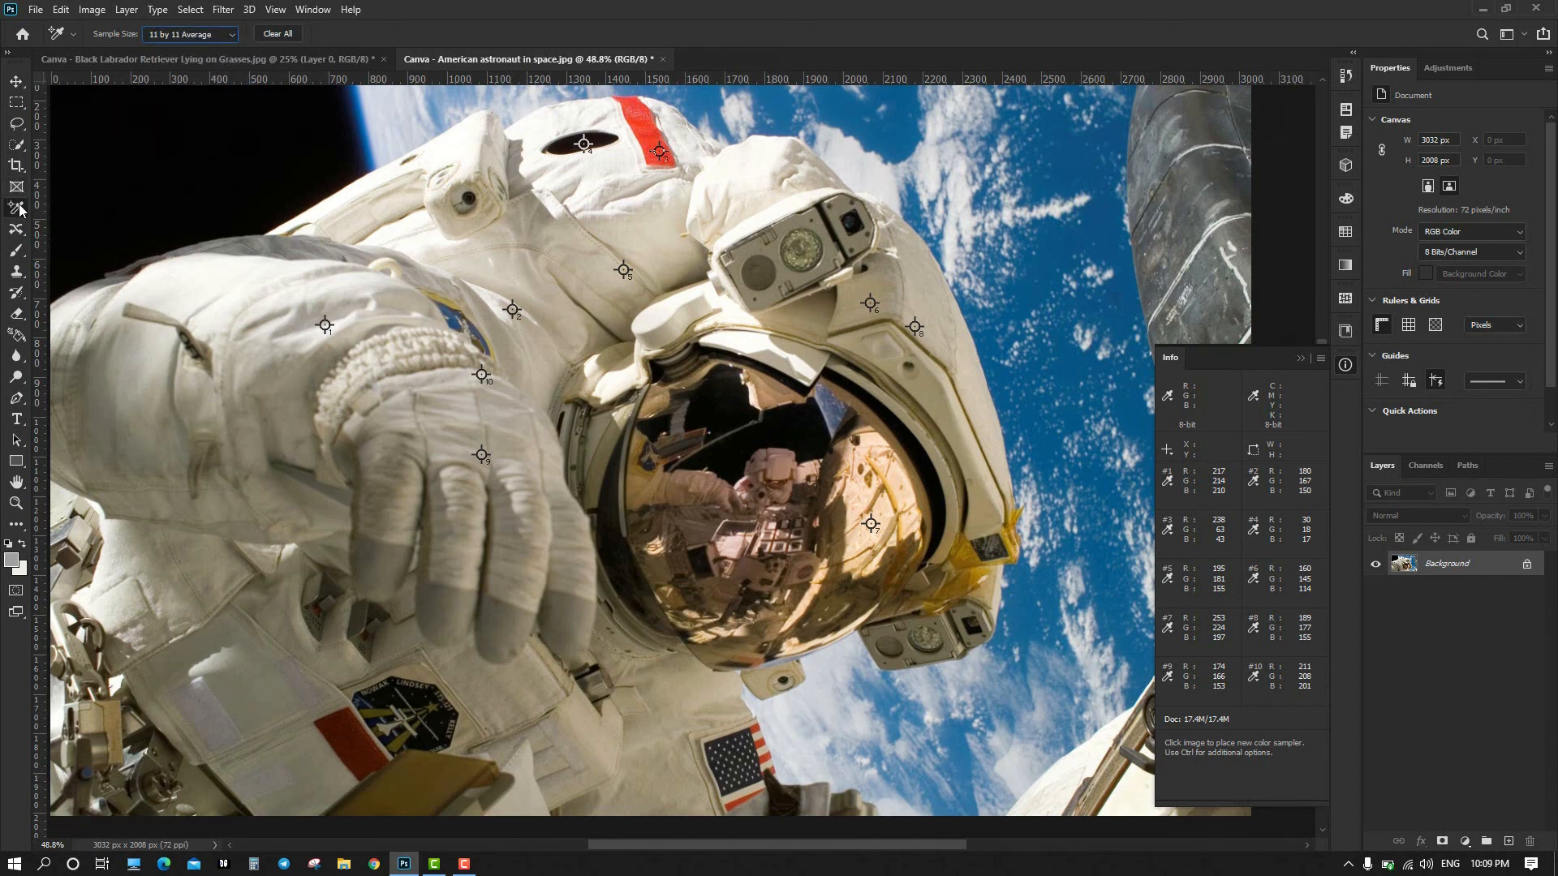
{"action": "right_click", "coordinate": [20, 213]}
{"action": "left_click", "coordinate": [66, 240]}
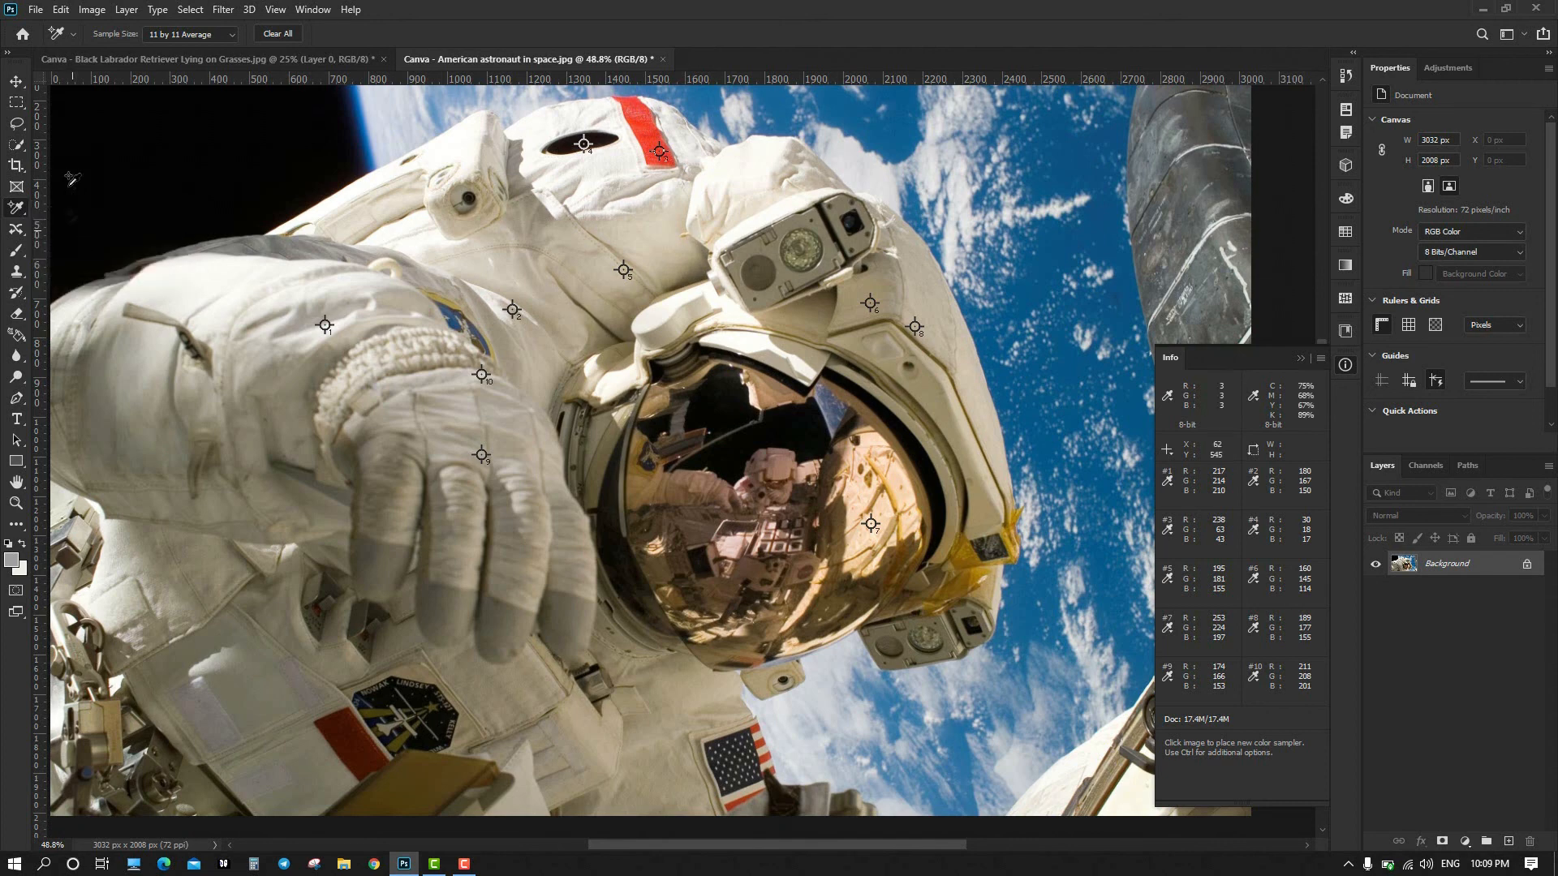
{"action": "left_click", "coordinate": [231, 35]}
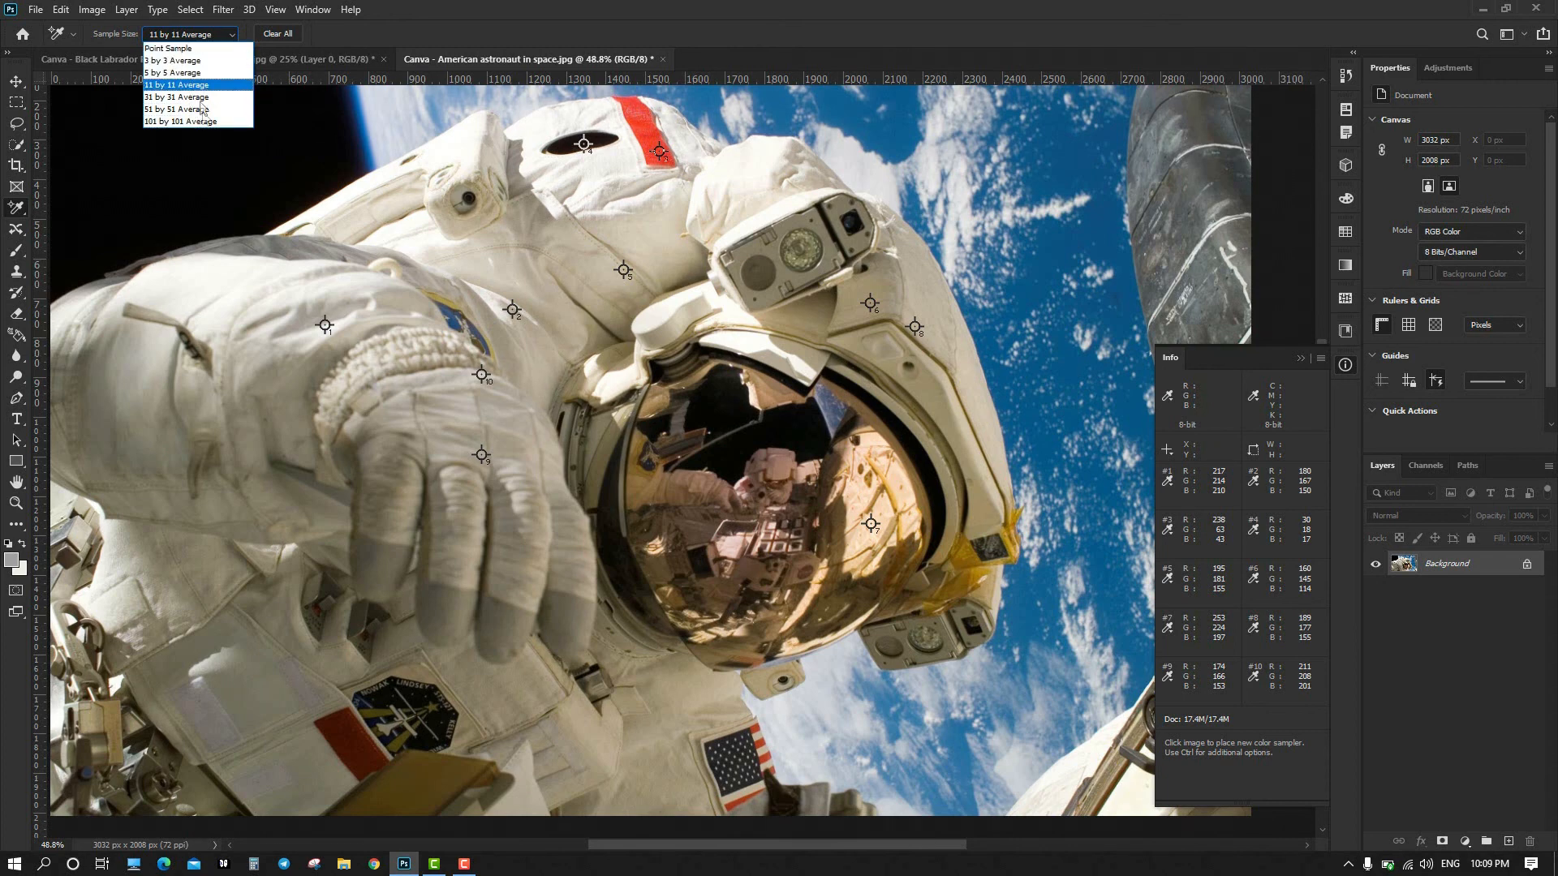
{"action": "left_click", "coordinate": [165, 51]}
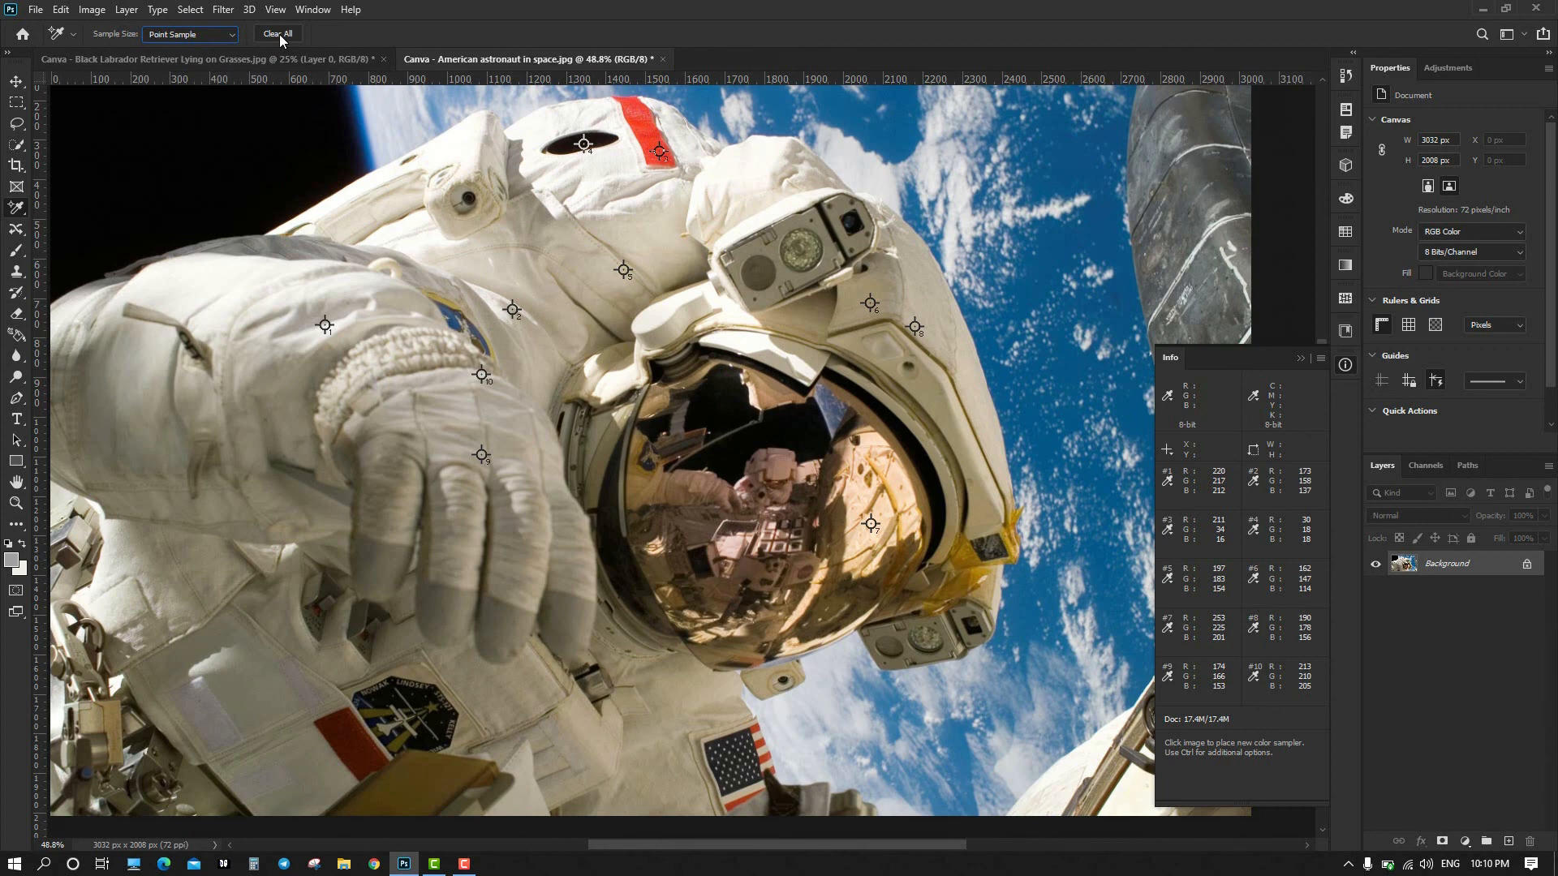
{"action": "left_click", "coordinate": [280, 34]}
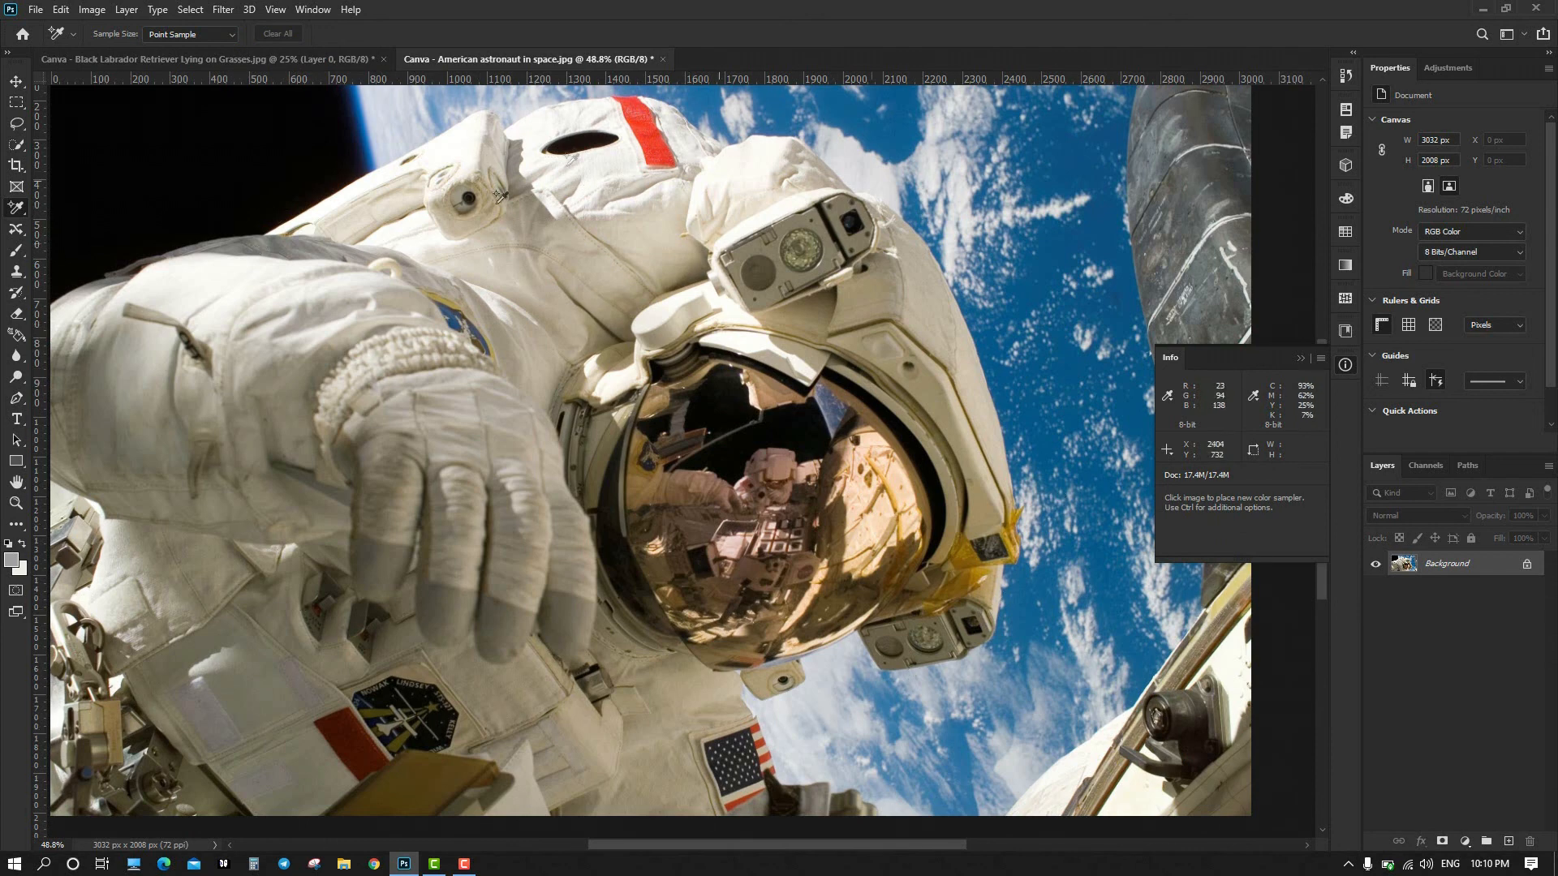
Place six color samplers across the sleeve, the suit and the glove, and clear them all at once.
{"action": "left_click", "coordinate": [283, 340]}
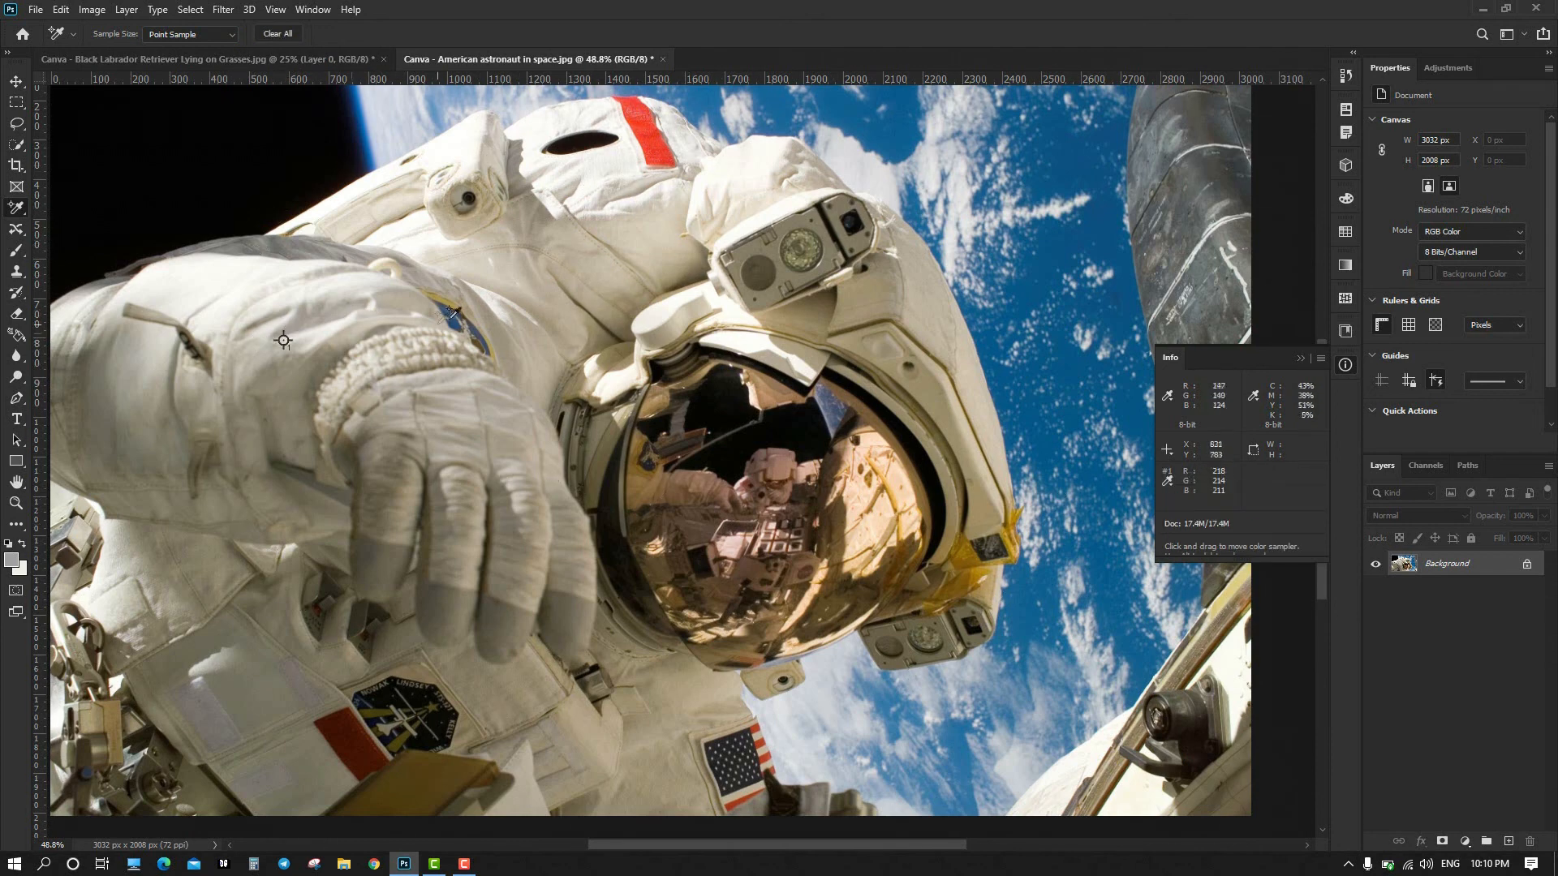
{"action": "left_click", "coordinate": [556, 376]}
{"action": "left_click", "coordinate": [503, 480]}
{"action": "left_click", "coordinate": [491, 363]}
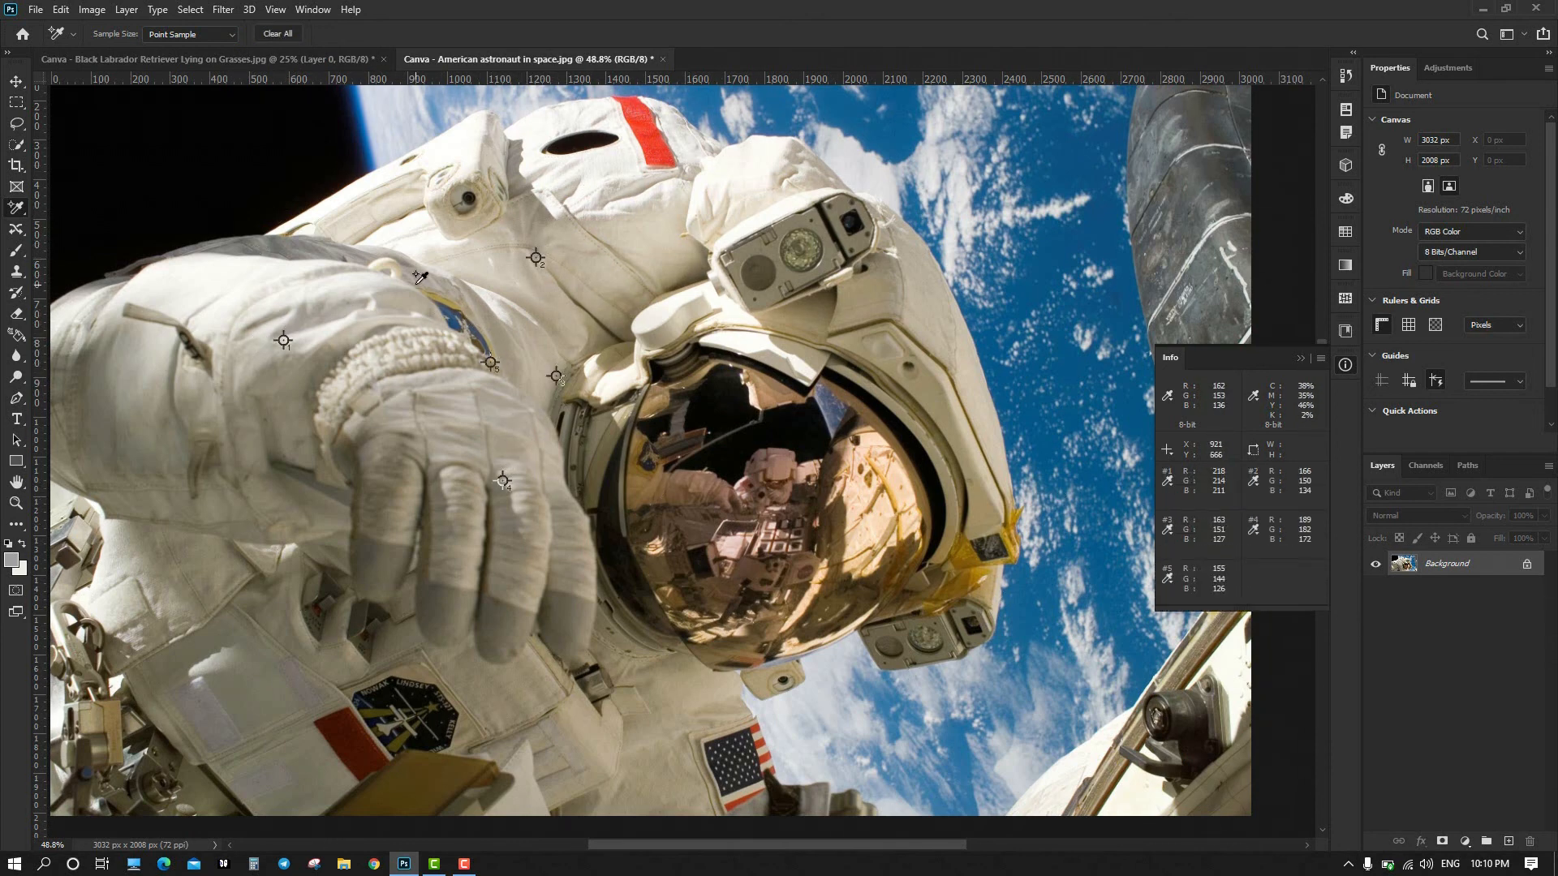
{"action": "left_click", "coordinate": [415, 284]}
{"action": "left_click", "coordinate": [278, 34]}
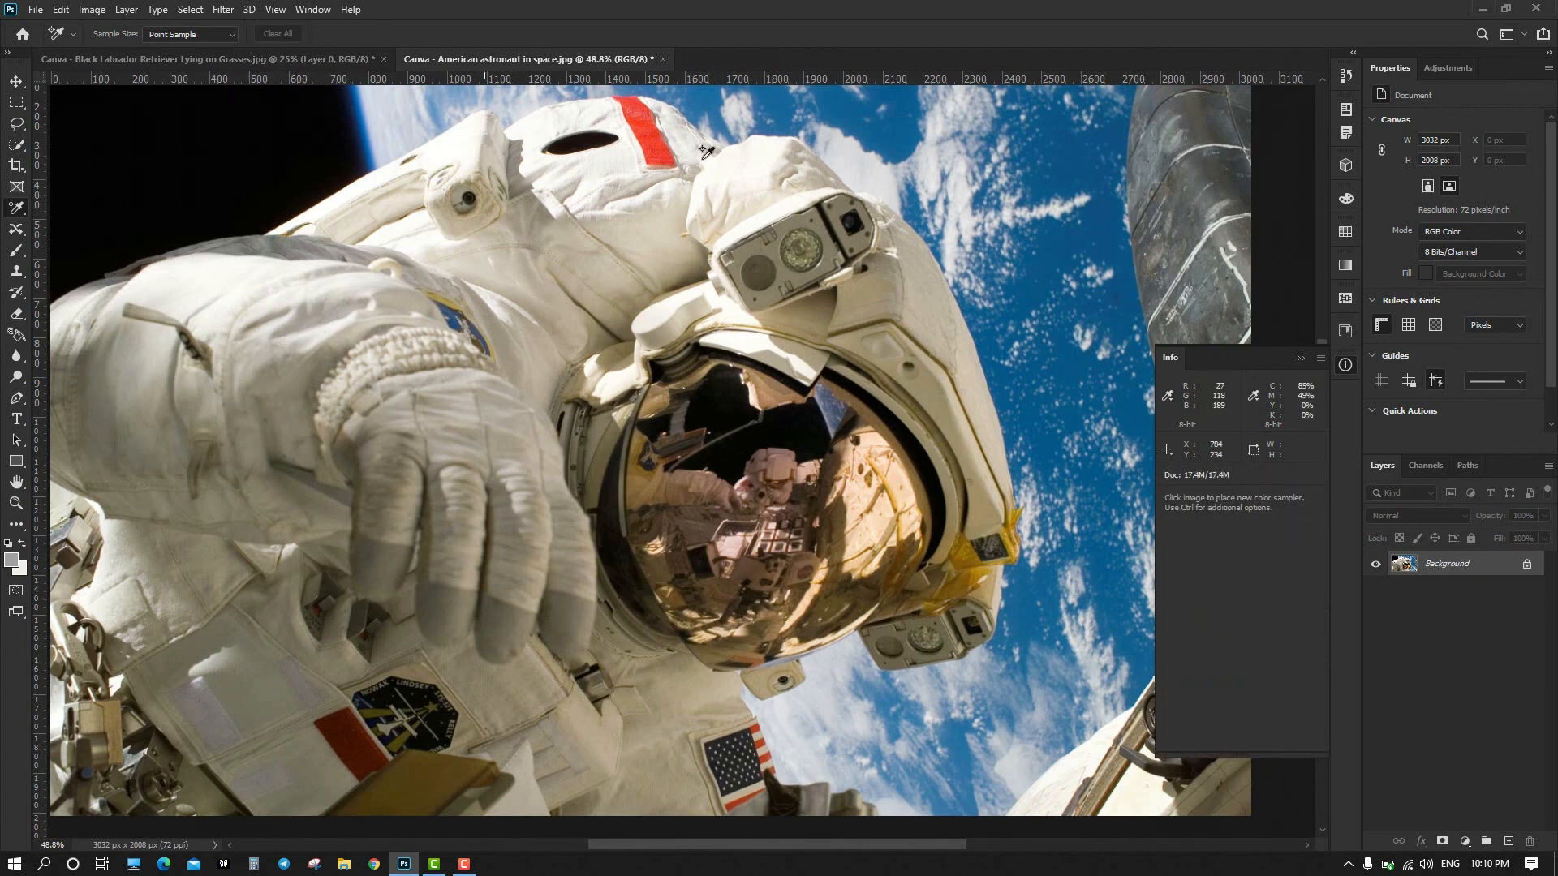
Place five color samplers on the sleeve, upper suit, beside the helmet light, on the glove and beside the wrist.
{"action": "left_click", "coordinate": [357, 316]}
{"action": "left_click", "coordinate": [584, 241]}
{"action": "left_click", "coordinate": [707, 221]}
{"action": "left_click", "coordinate": [508, 493]}
{"action": "left_click", "coordinate": [501, 351]}
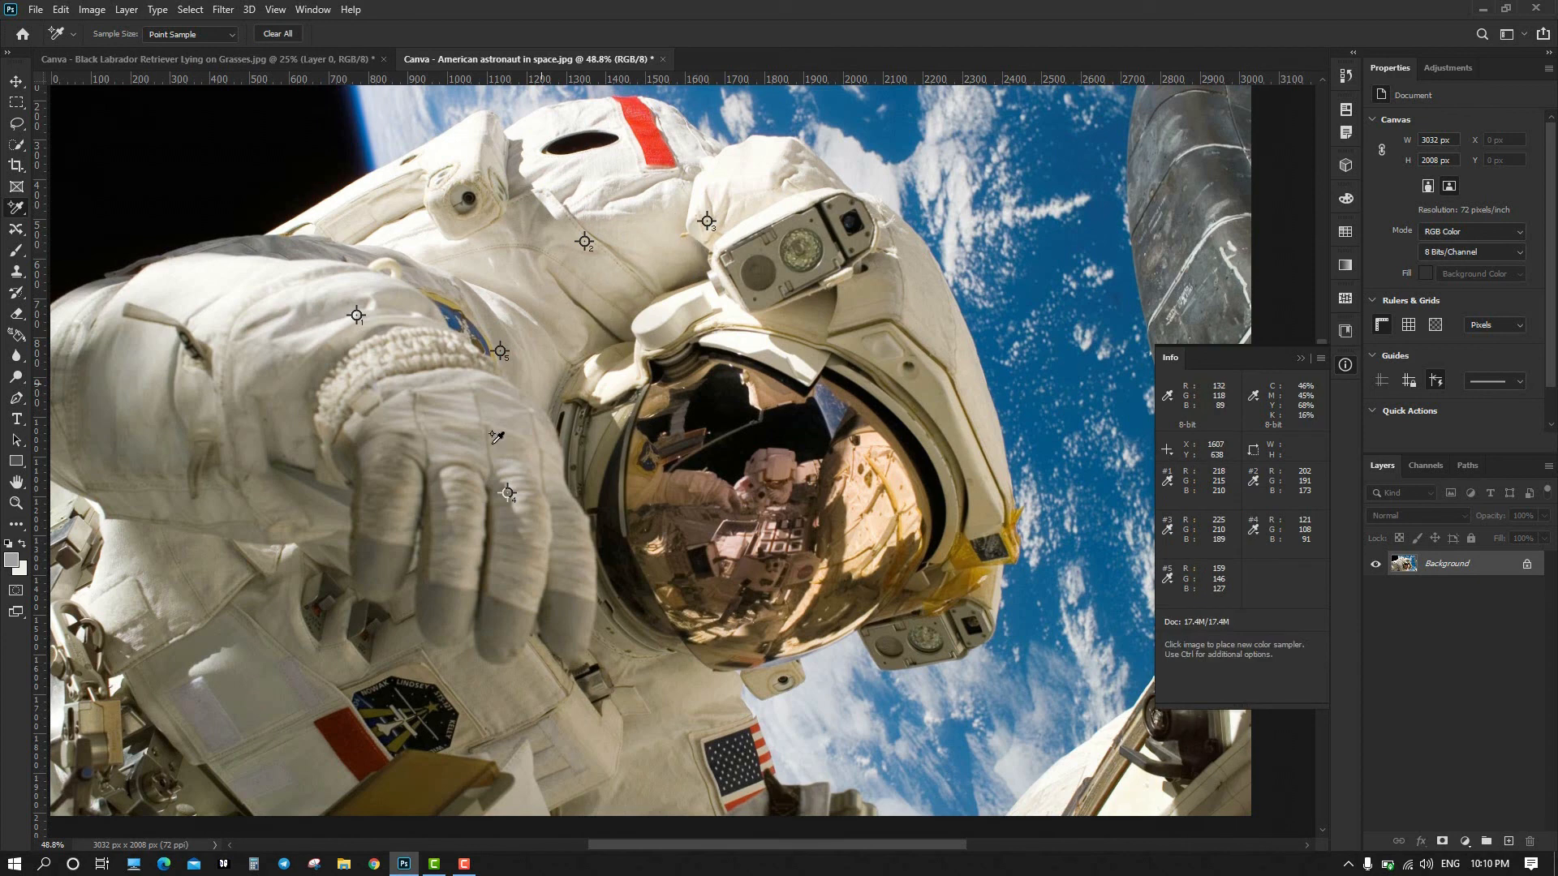
Delete the color samplers on the glove and beside the wrist individually.
{"action": "right_click", "coordinate": [508, 496]}
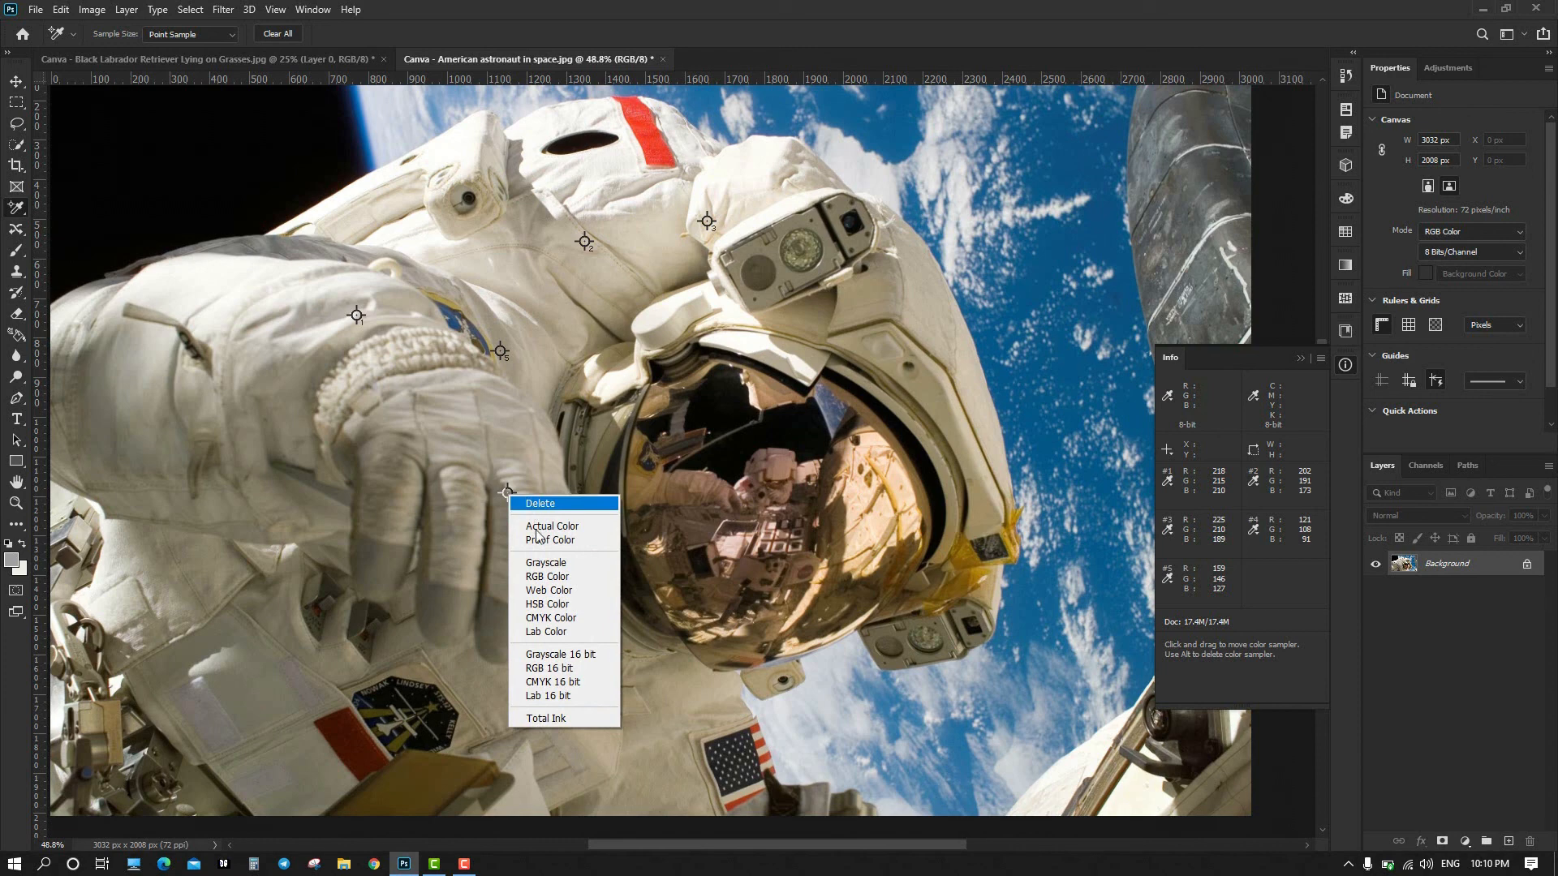
{"action": "left_click", "coordinate": [535, 505]}
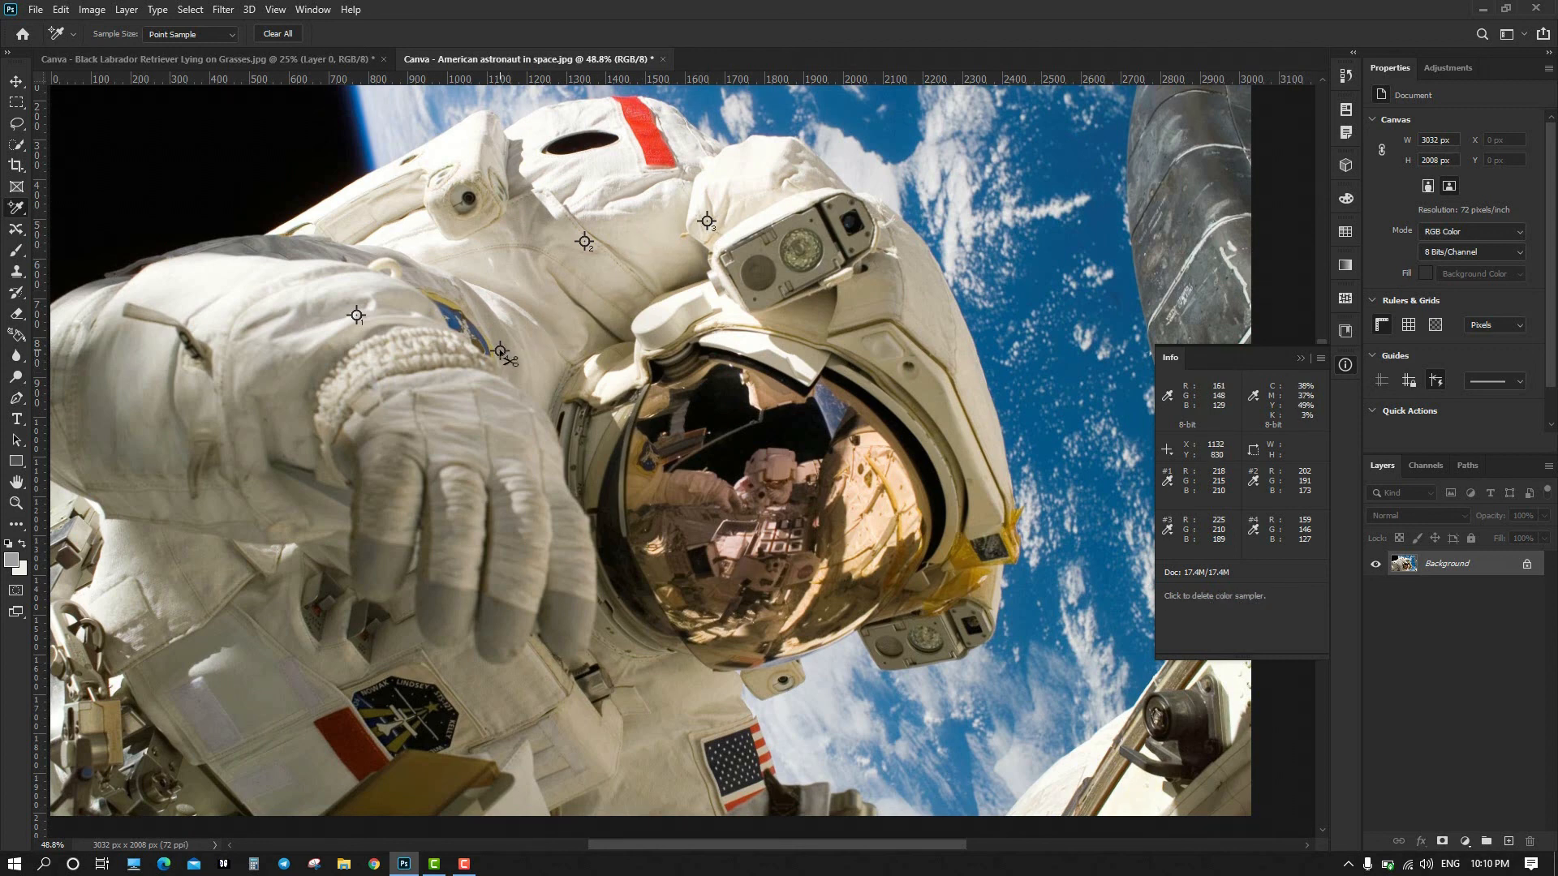
{"action": "left_click", "coordinate": [500, 354], "text": "alt"}
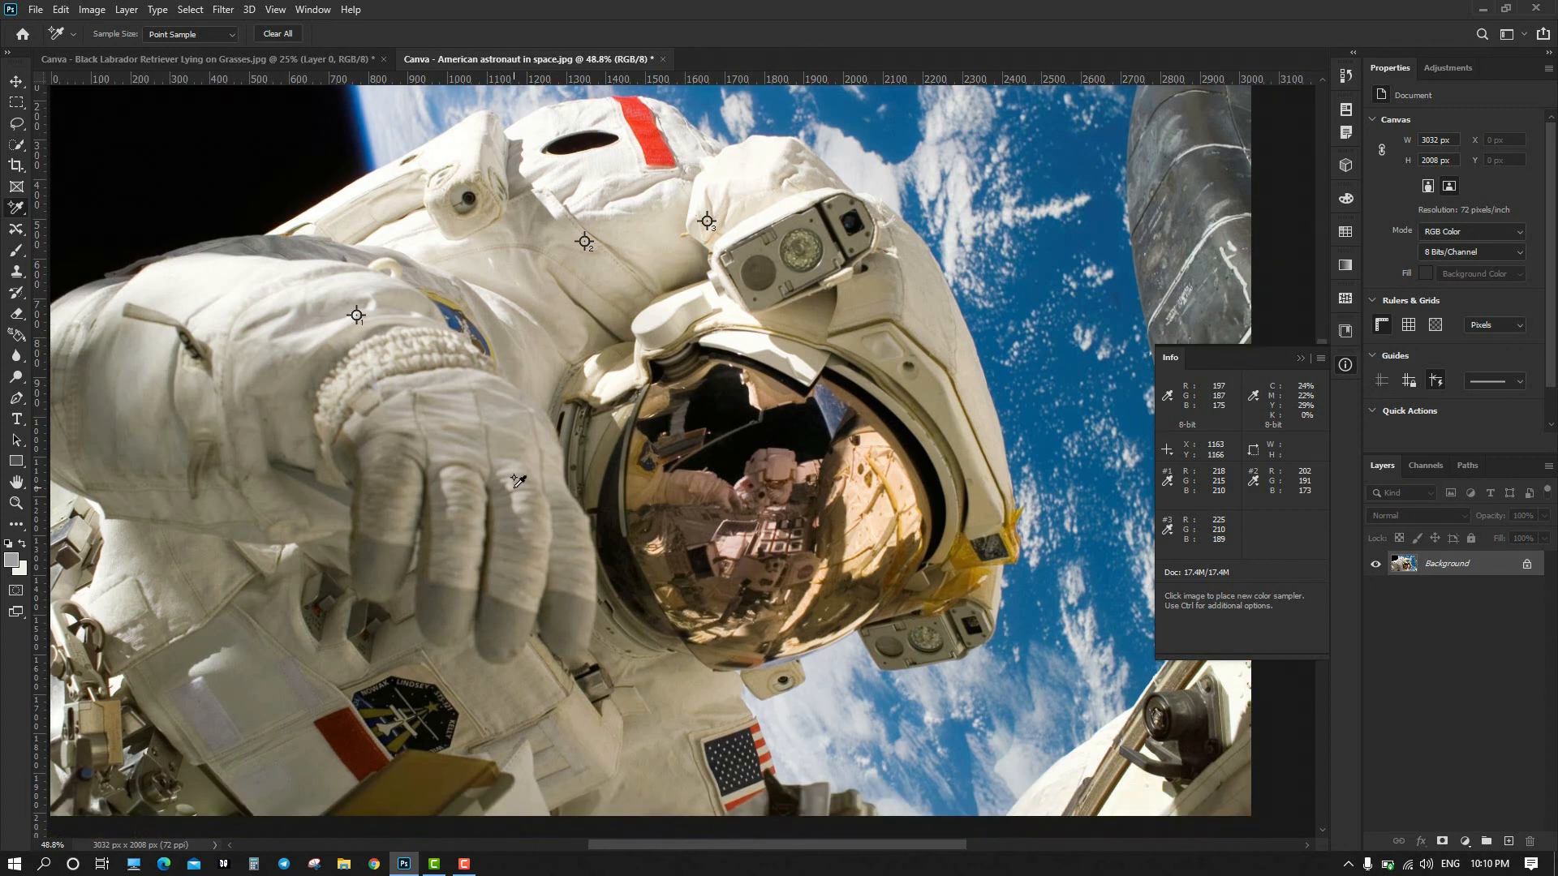
Clear the remaining samplers and place three new ones on the sleeve, the red stripe and the blue reflection in the visor.
{"action": "left_click", "coordinate": [276, 33]}
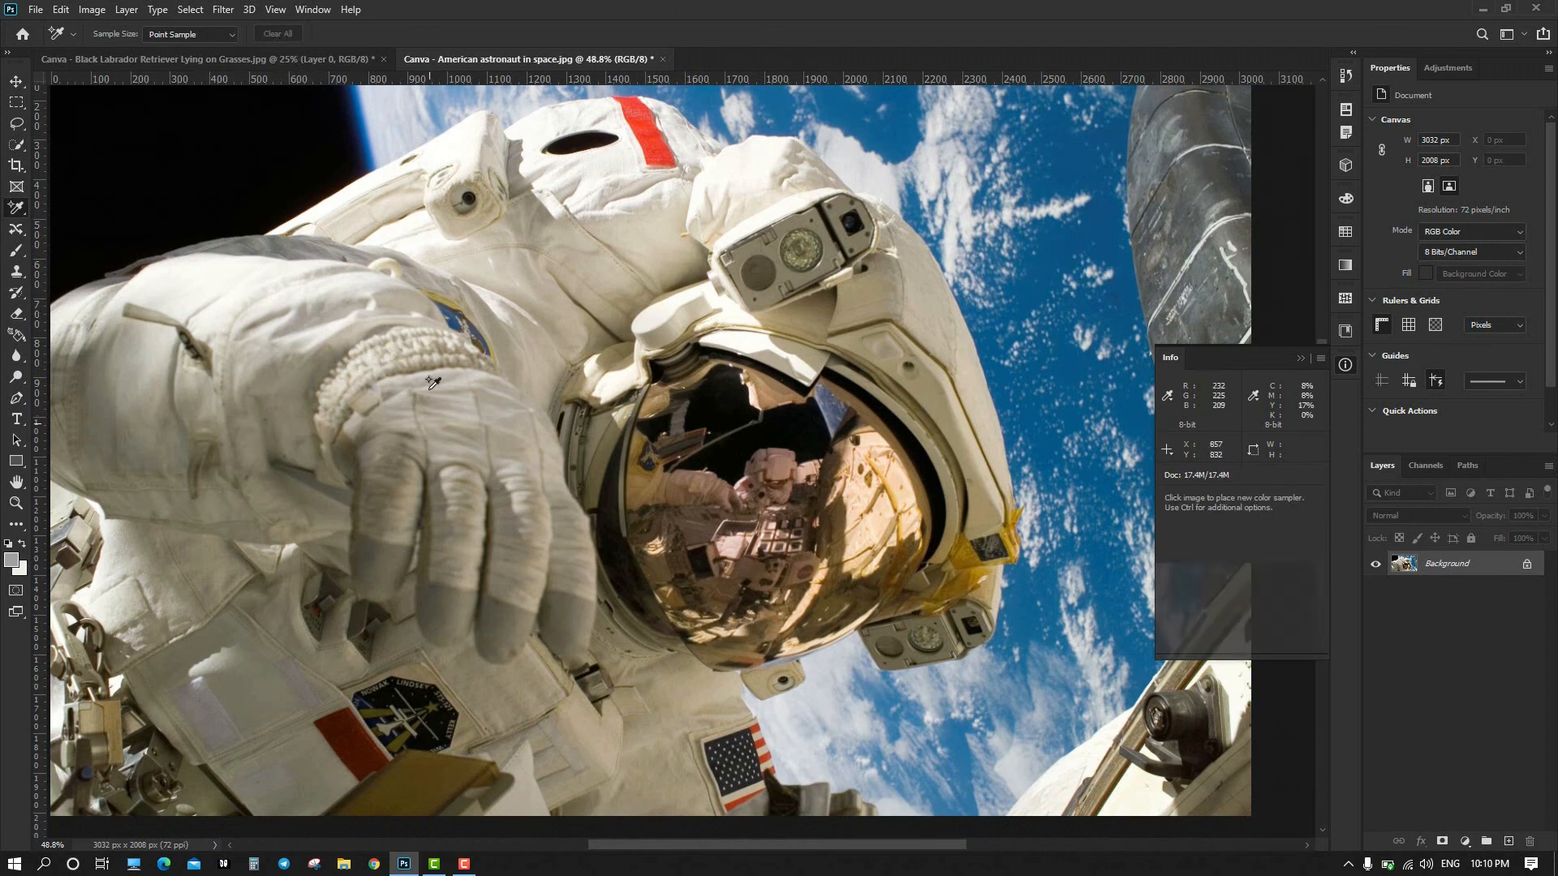
{"action": "left_click", "coordinate": [273, 388]}
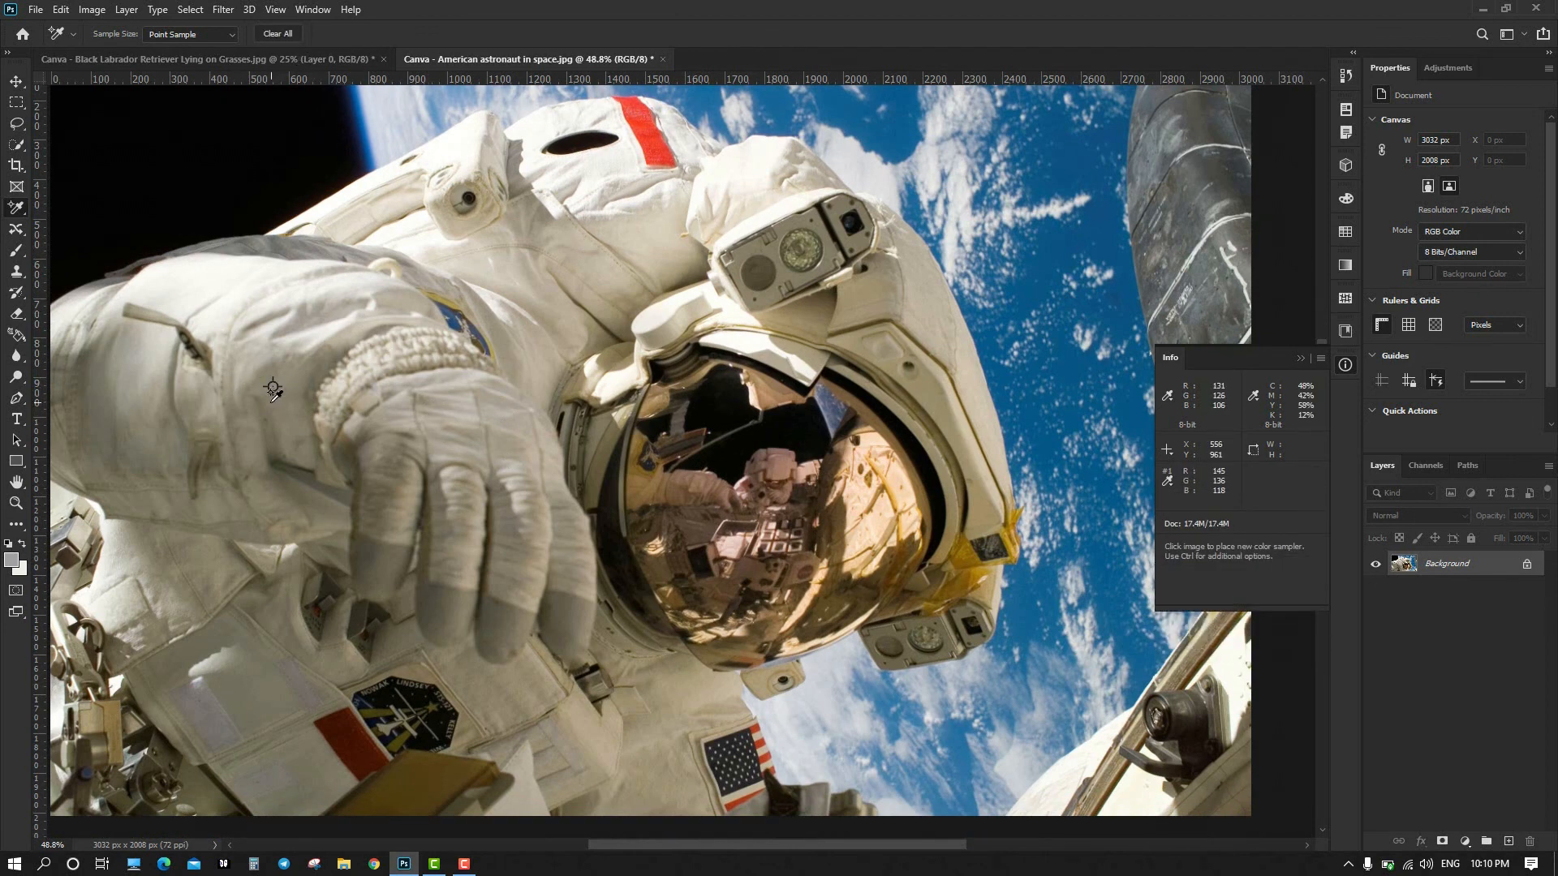
{"action": "left_click", "coordinate": [651, 141]}
{"action": "left_click", "coordinate": [835, 416]}
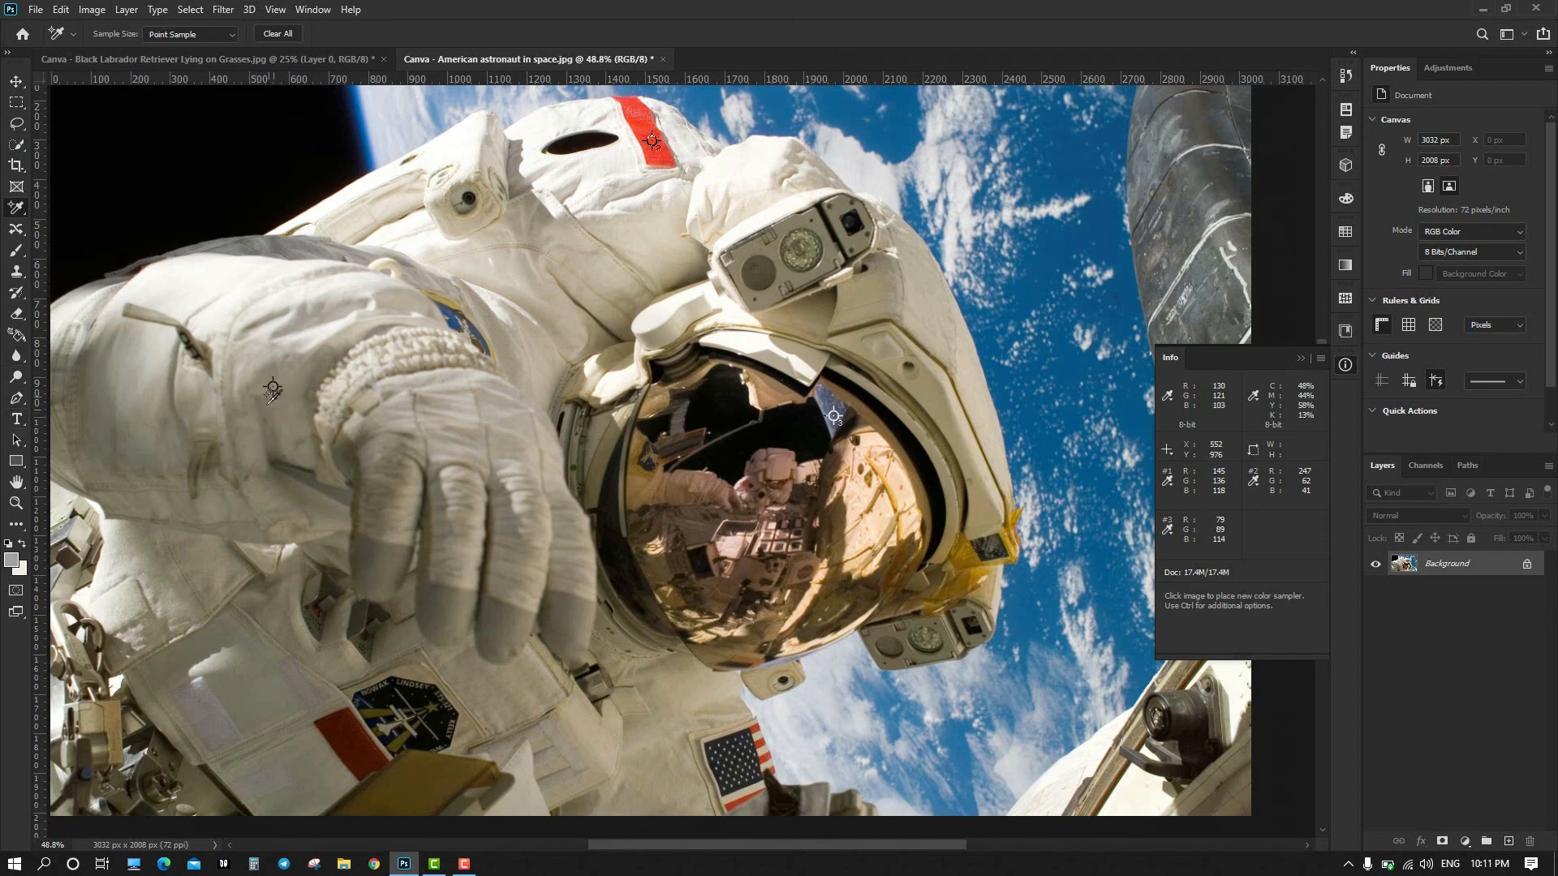
Draw a rectangle of about 249 × 172 px on the suit below the sleeve and fill it with the background color.
{"action": "left_click", "coordinate": [16, 460]}
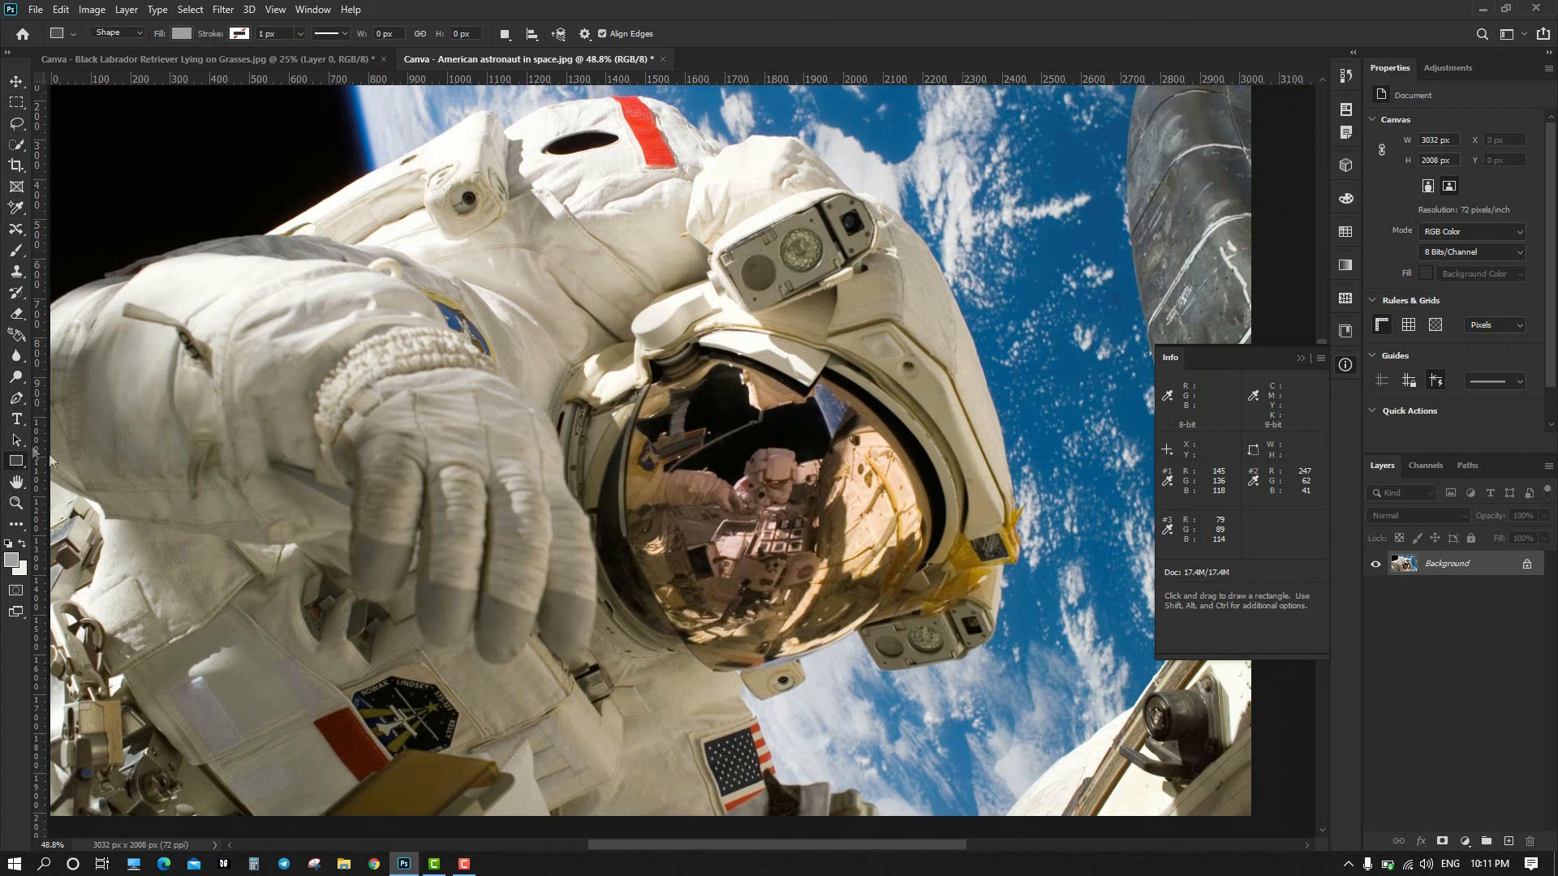
{"action": "mouse_move", "coordinate": [176, 590]}
{"action": "left_mouse_down"}
{"action": "mouse_move", "coordinate": [218, 637]}
{"action": "mouse_move", "coordinate": [276, 659]}
{"action": "left_mouse_up"}
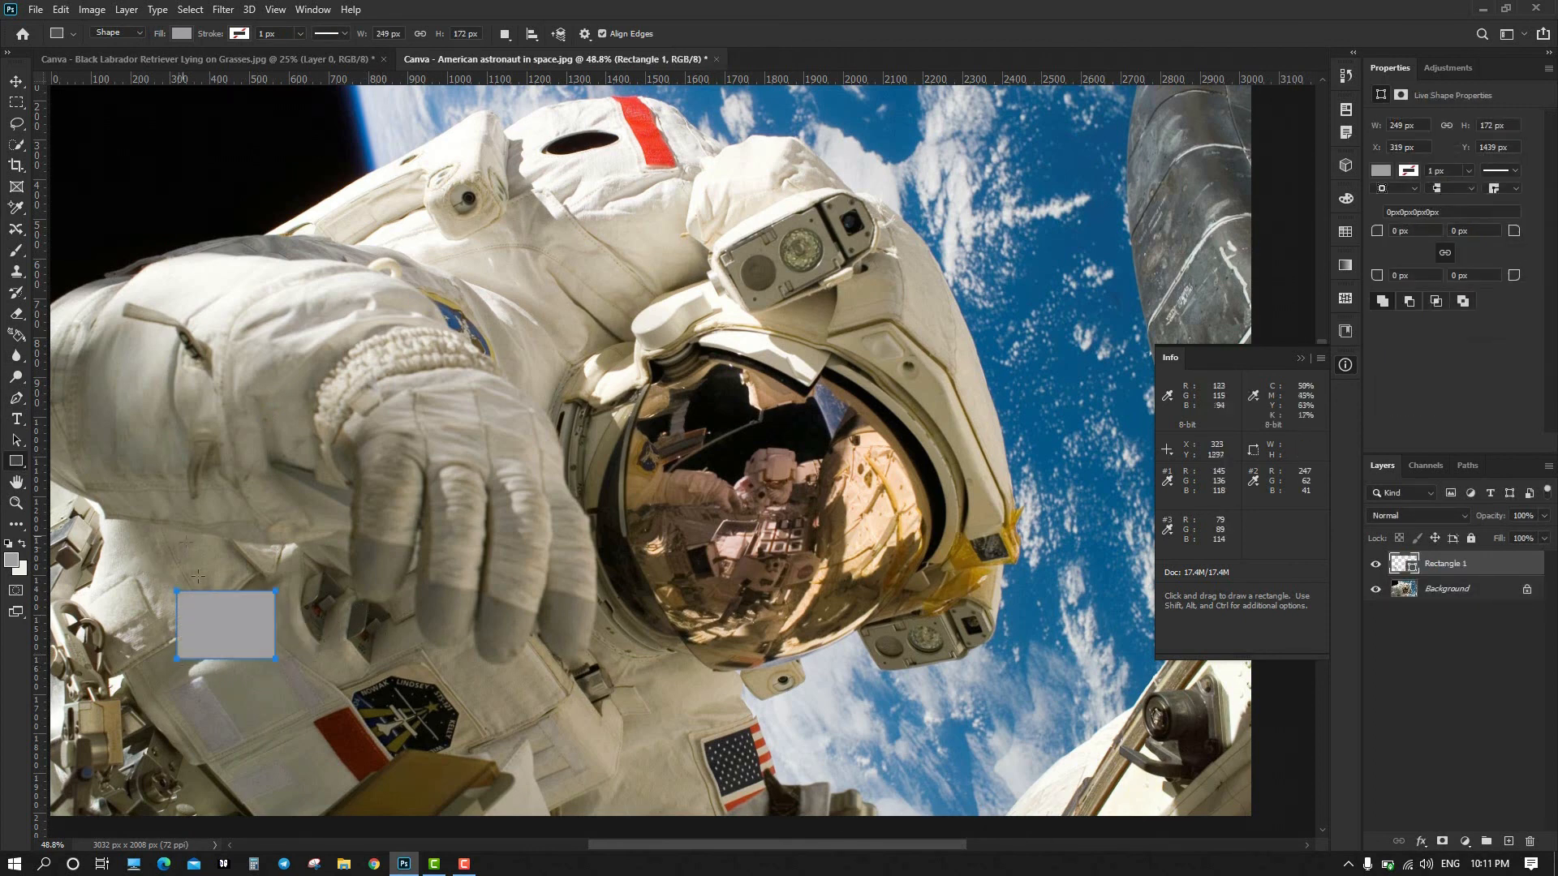
{"action": "left_click", "coordinate": [16, 81]}
{"action": "key", "text": "v"}
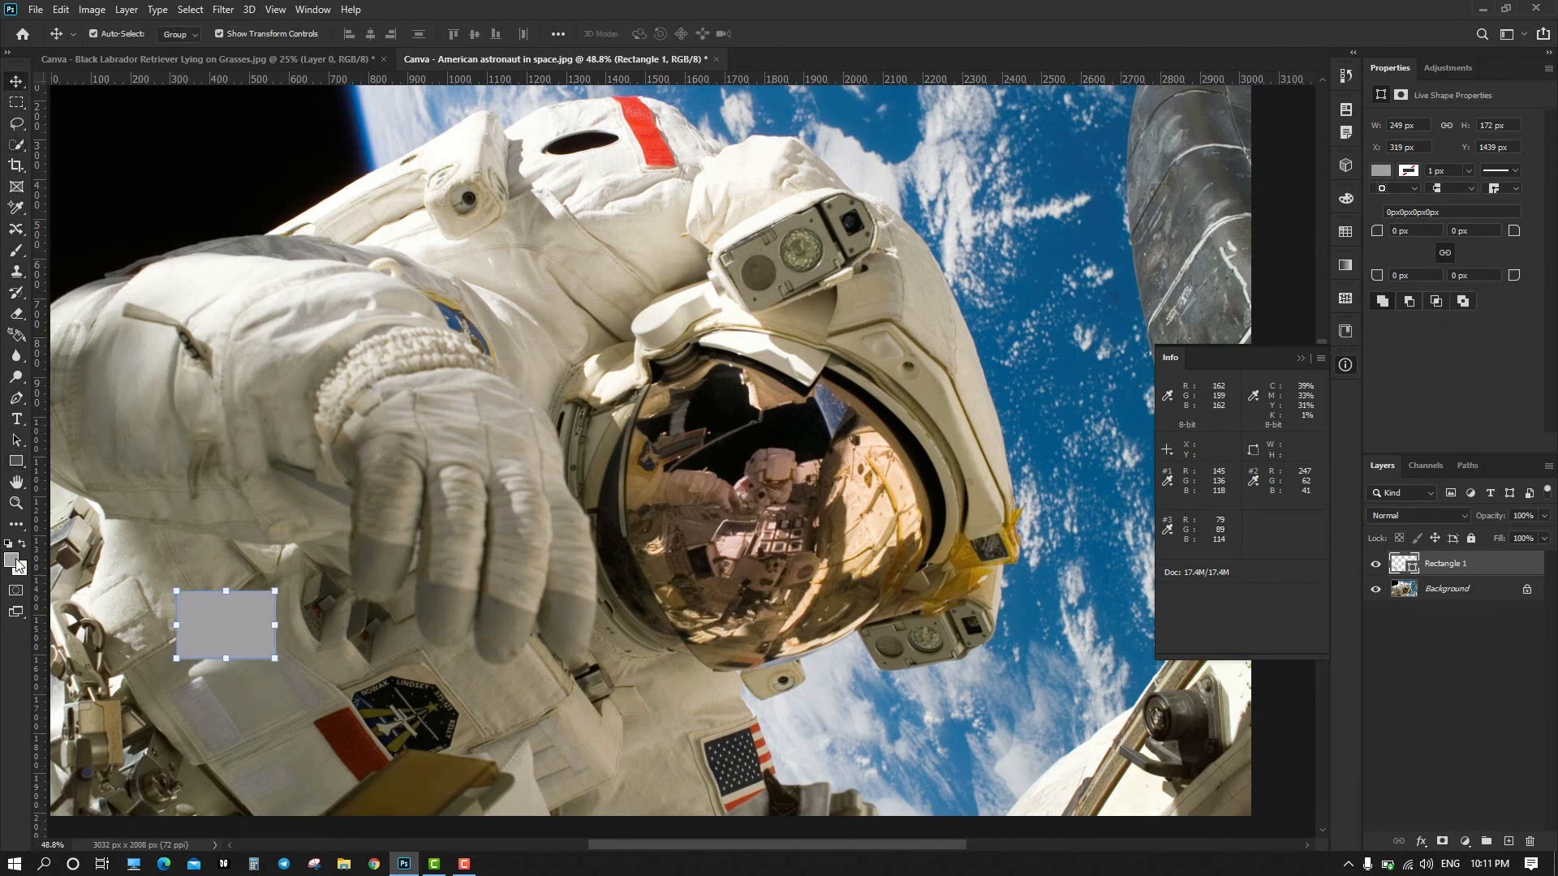
{"action": "key", "text": "ctrl+BackSpace"}
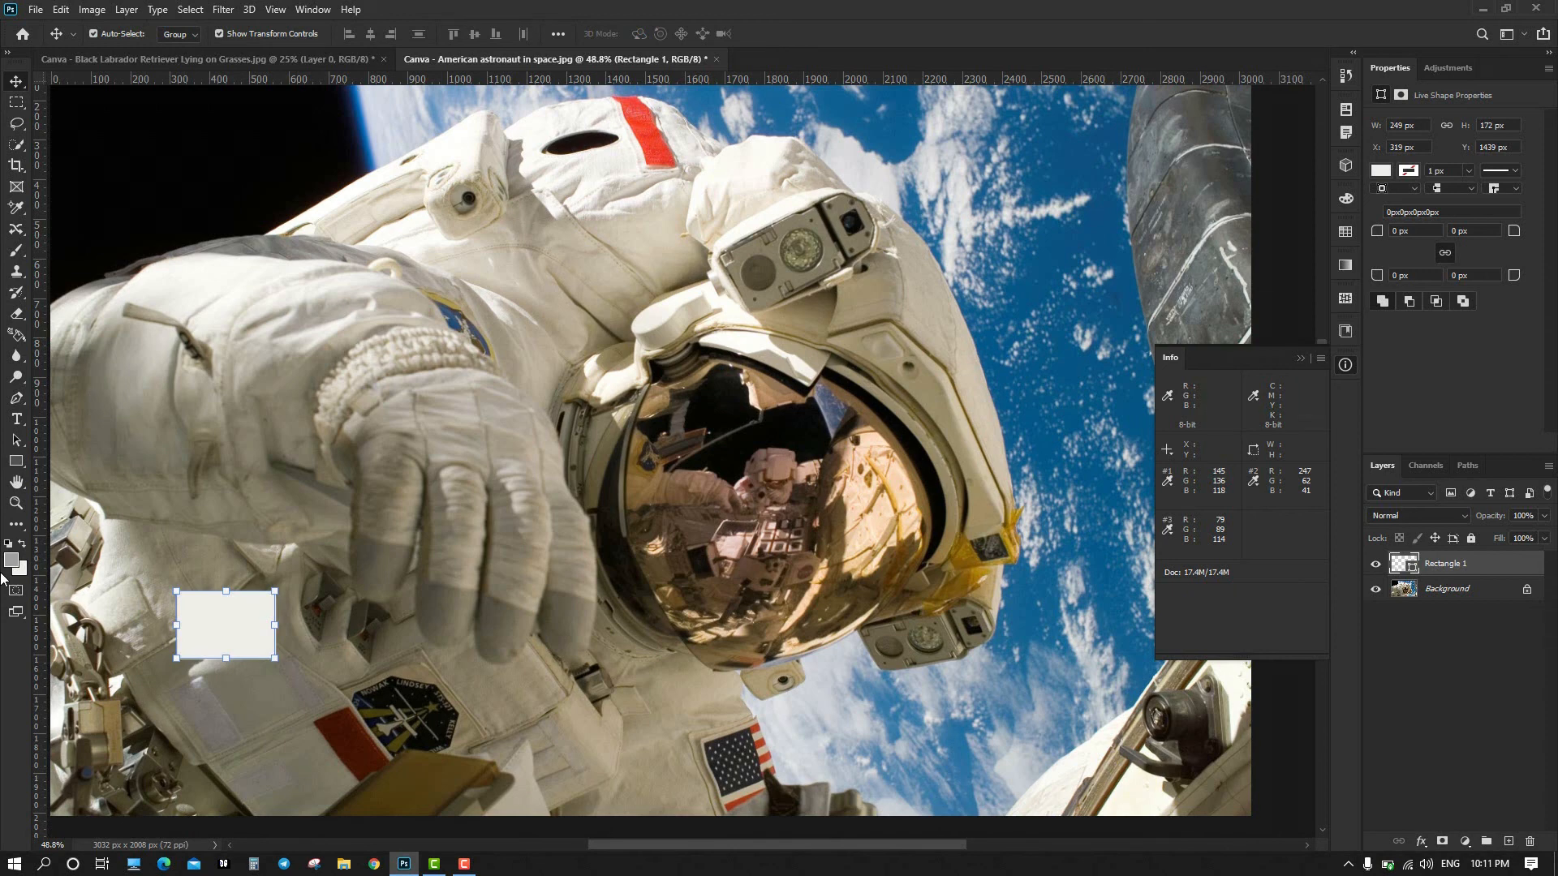
Set the foreground color to a bright red.
{"action": "left_click", "coordinate": [9, 562]}
{"action": "left_click_drag", "start_coordinate": [788, 472], "coordinate": [820, 465]}
{"action": "left_click", "coordinate": [935, 459]}
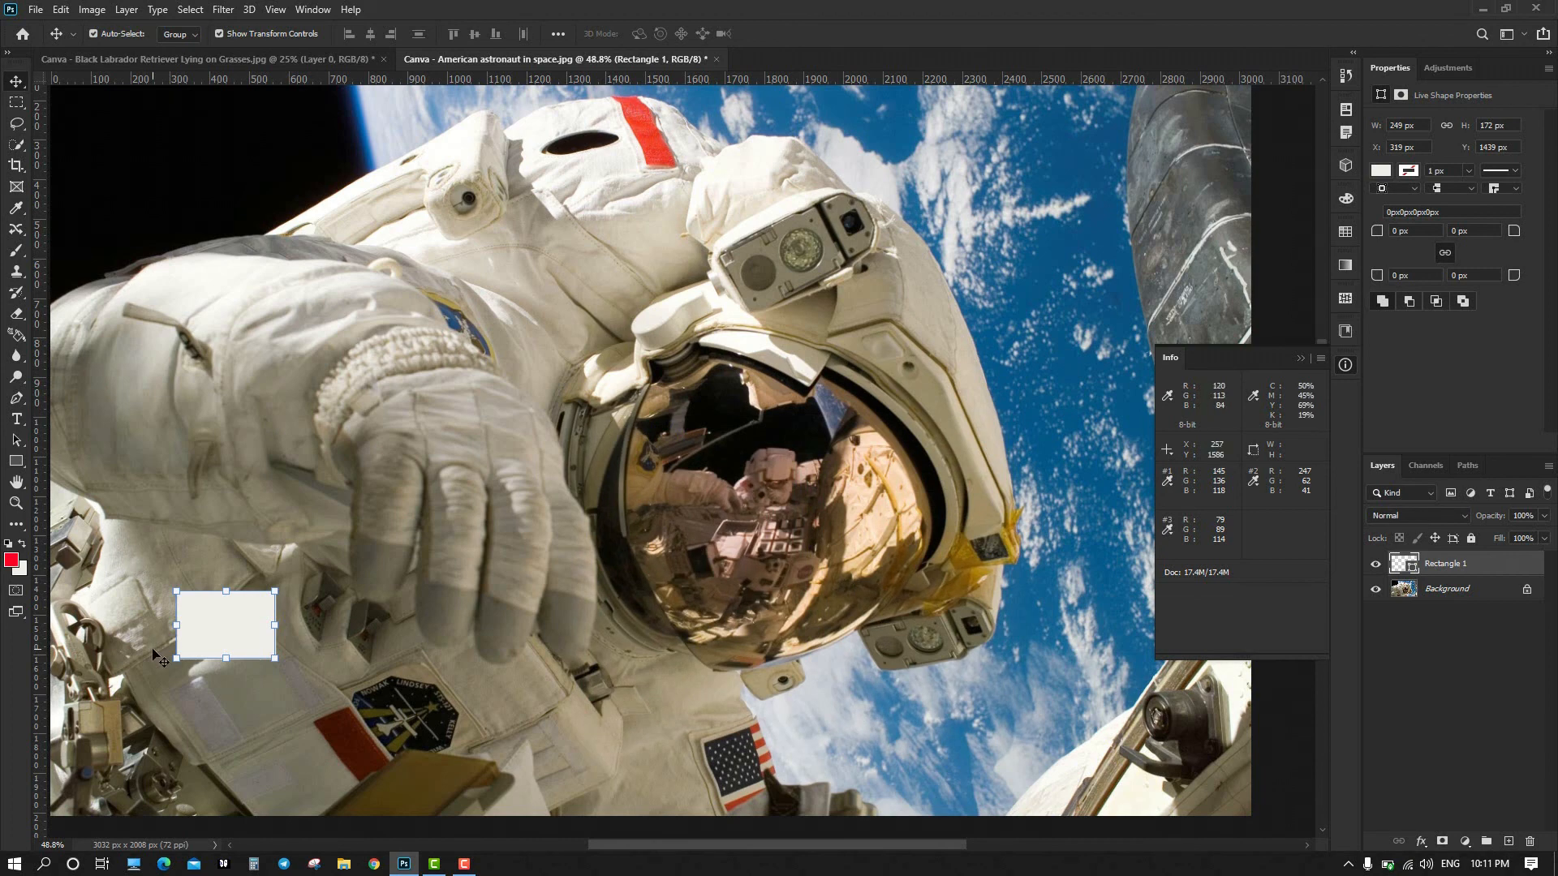
Fill the rectangle with the red foreground color and place two copies of it in a row across the glove and the visor's lower edge.
{"action": "key", "text": "alt+BackSpace"}
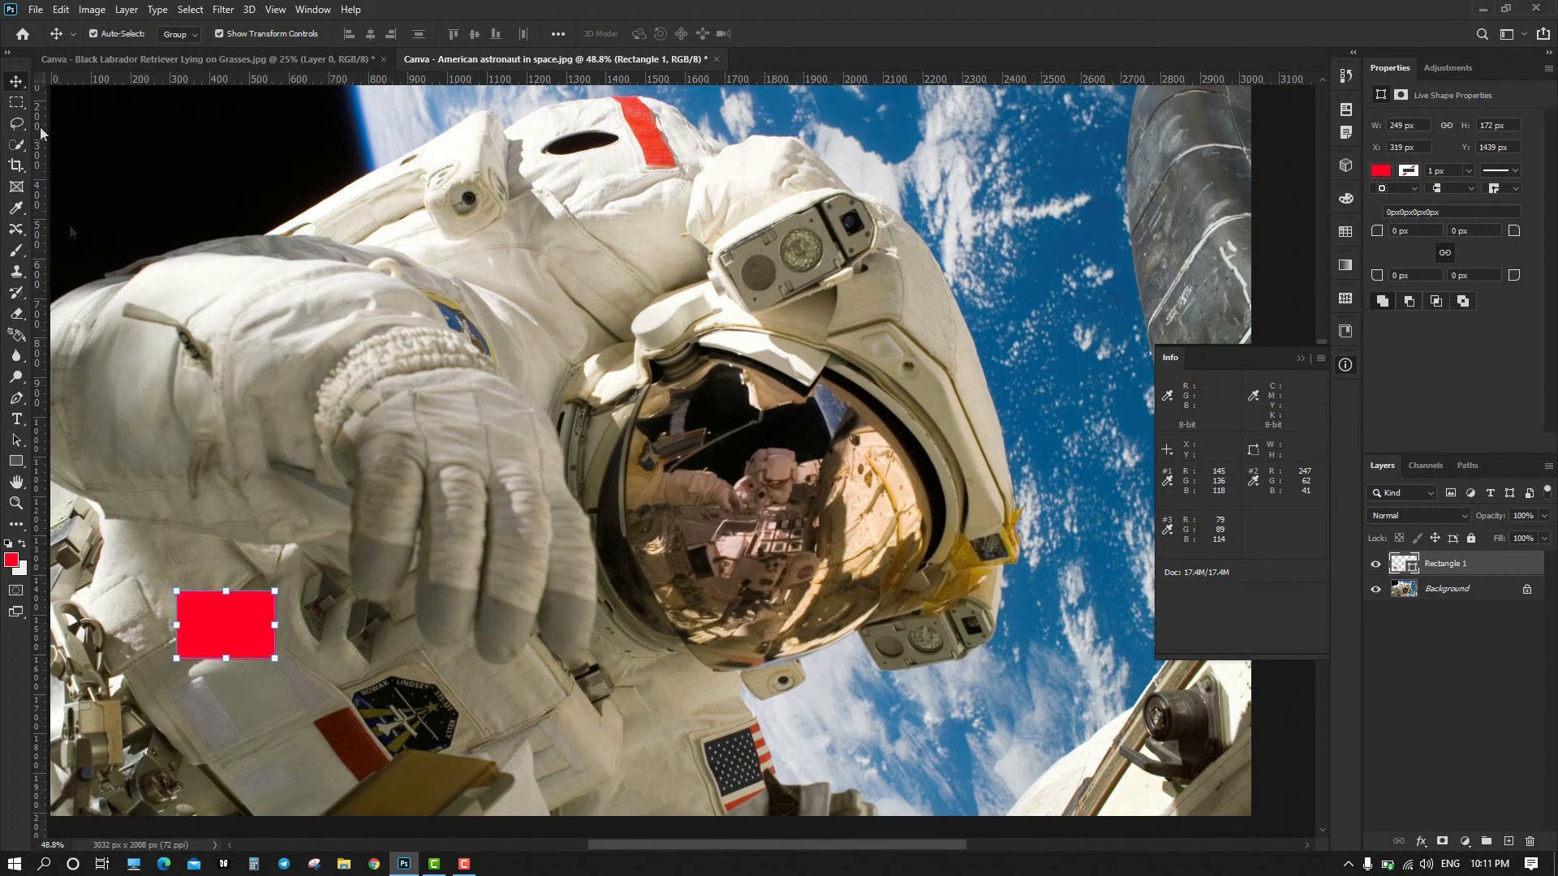
{"action": "left_click_drag", "start_coordinate": [210, 636], "coordinate": [829, 652]}
{"action": "left_click", "coordinate": [522, 625]}
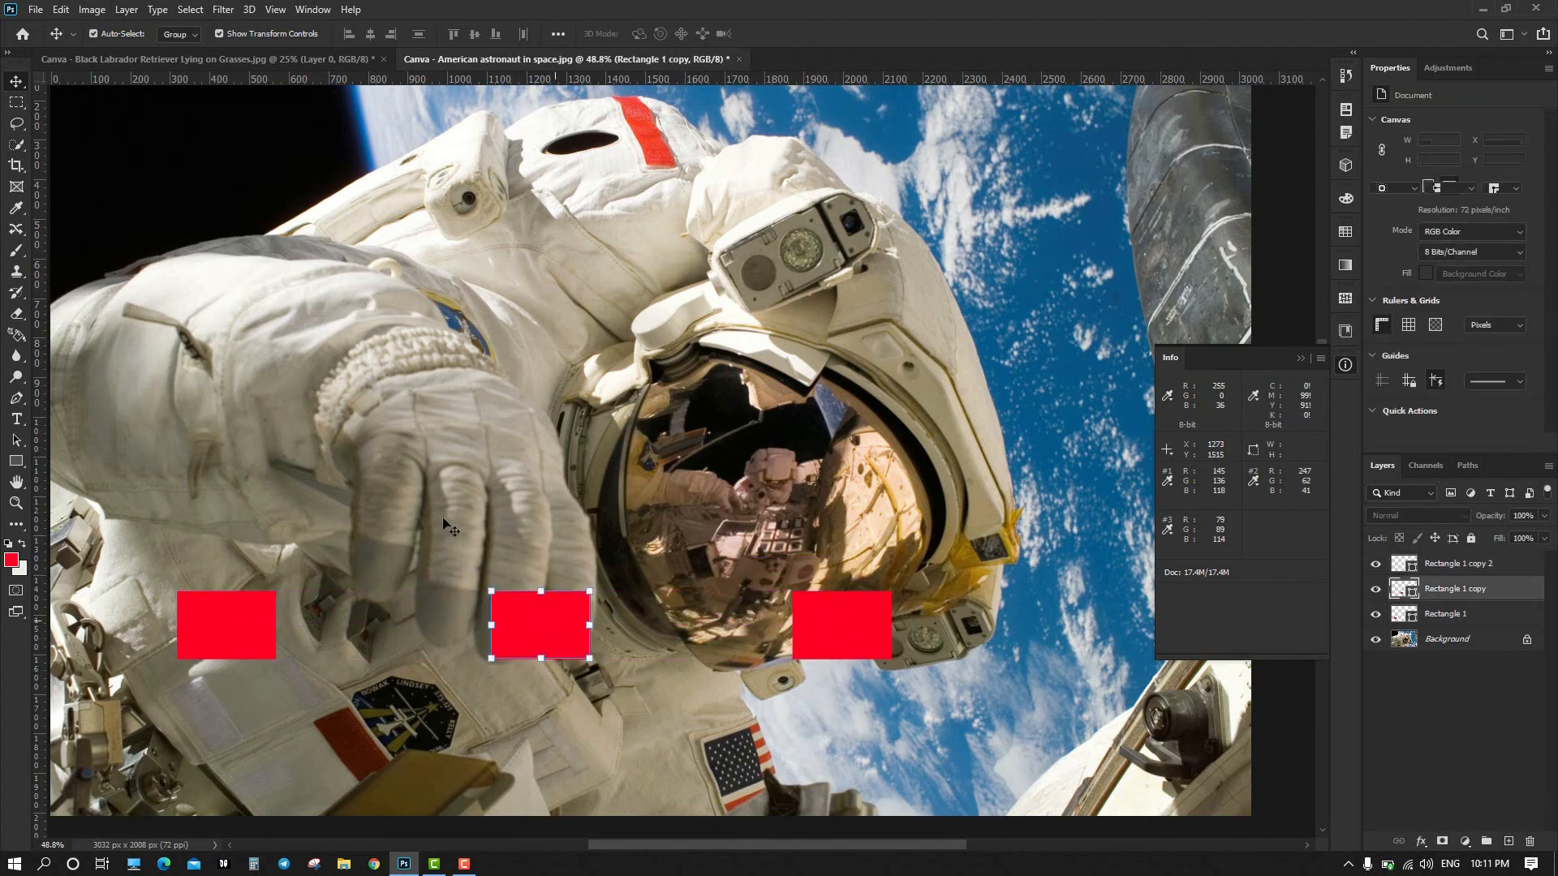
Select the original rectangle below the sleeve and activate the Color Sampler Tool at the existing sleeve sampler.
{"action": "left_click", "coordinate": [225, 630]}
{"action": "left_click", "coordinate": [16, 210]}
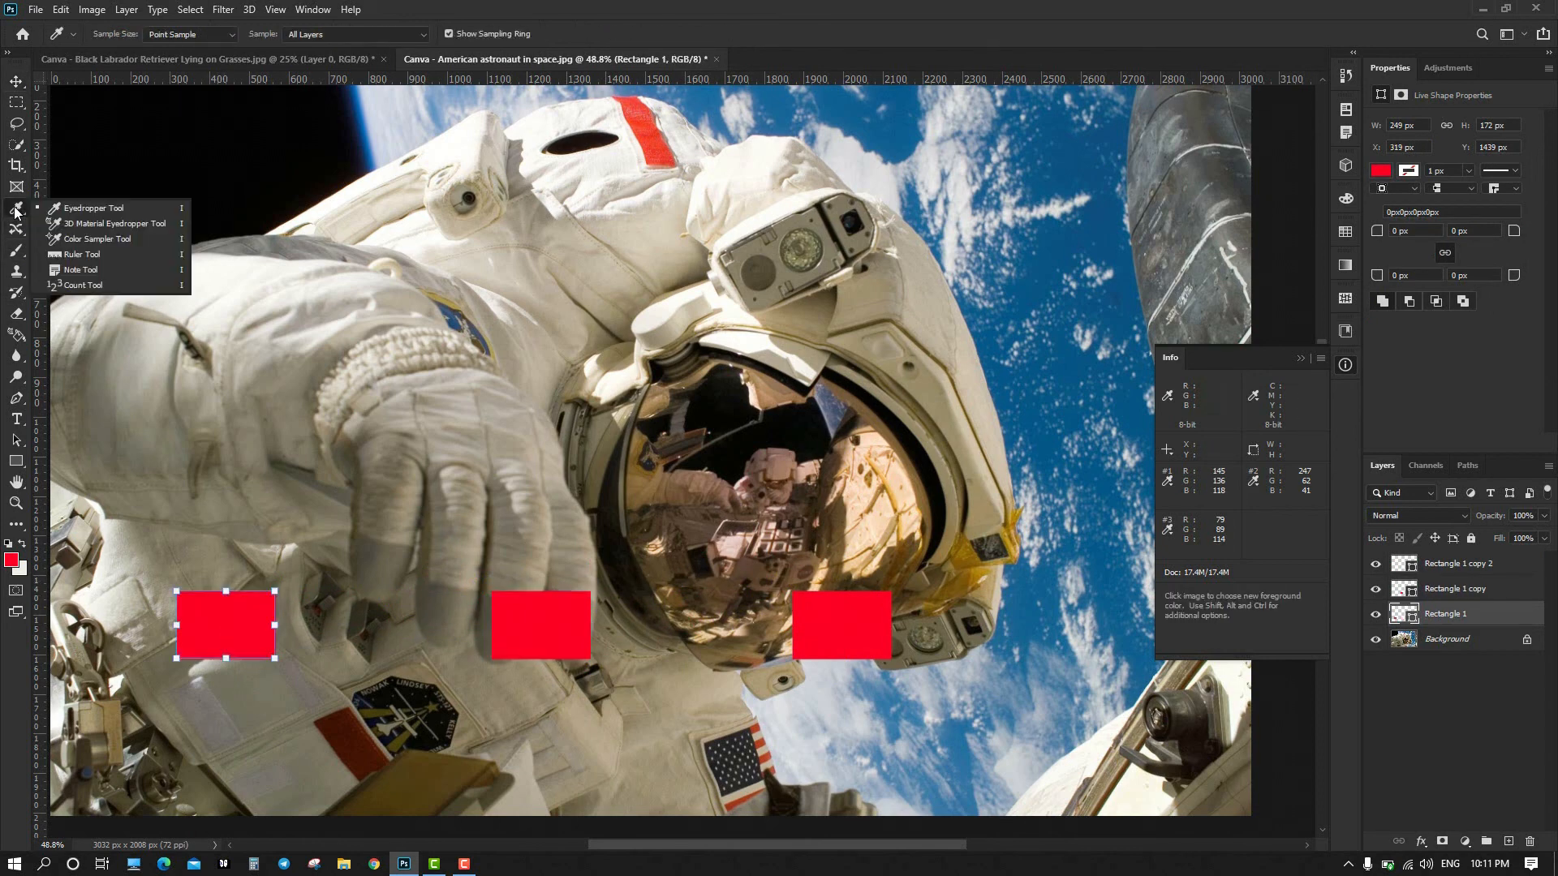
{"action": "left_click", "coordinate": [74, 238]}
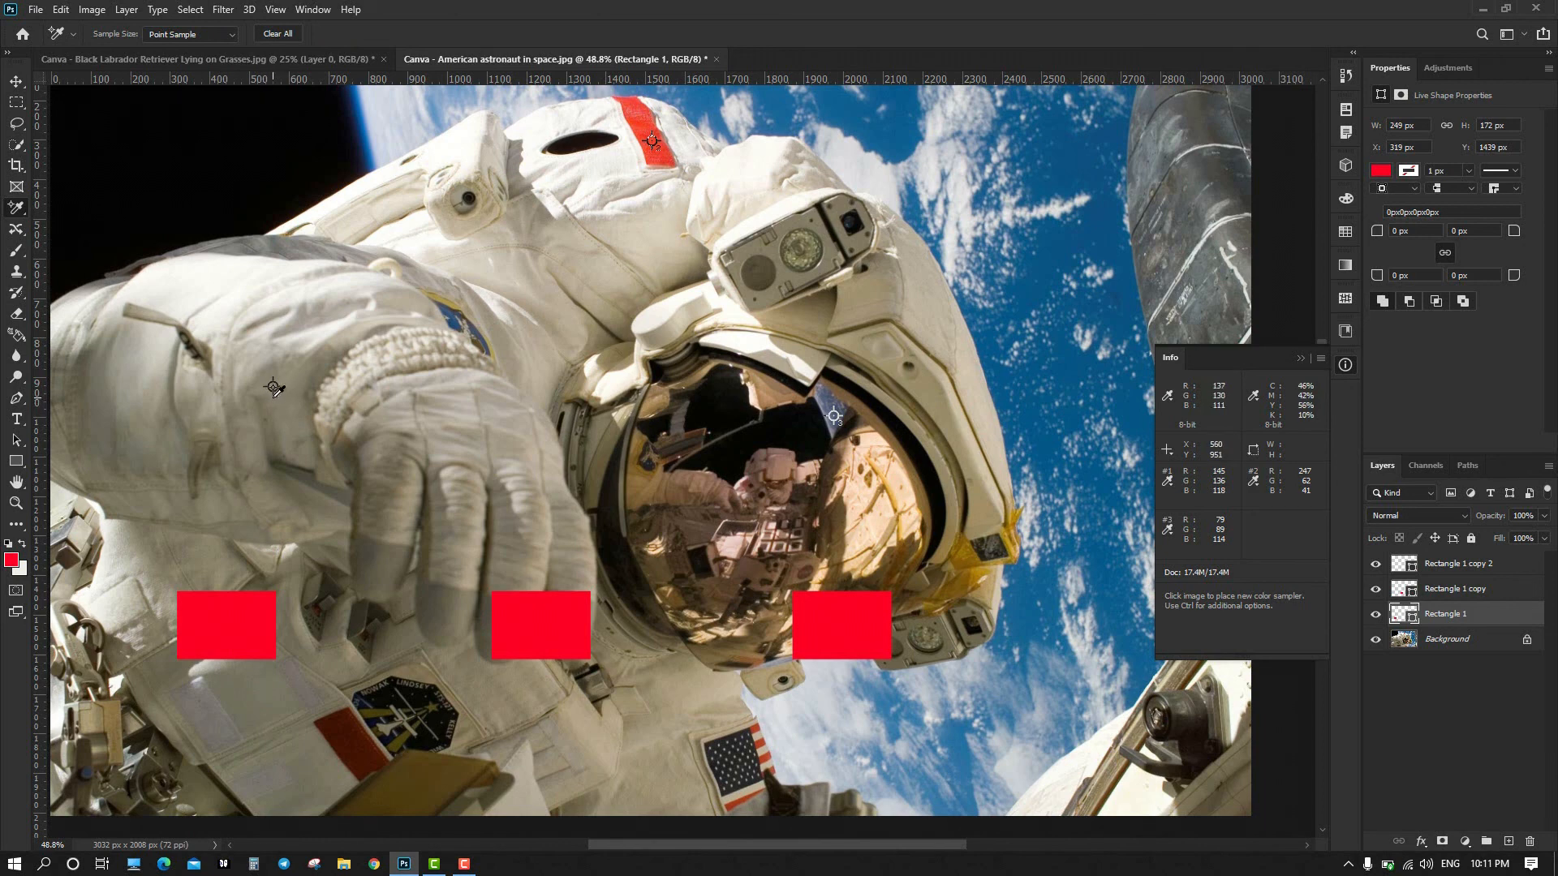
{"action": "left_click", "coordinate": [274, 389]}
{"action": "left_click", "coordinate": [274, 388], "text": "alt"}
Set the foreground color to RGB 145, 136, 118 and fill the rectangle below the sleeve with it.
{"action": "left_click", "coordinate": [12, 560]}
{"action": "left_click_drag", "start_coordinate": [922, 428], "coordinate": [1014, 381]}
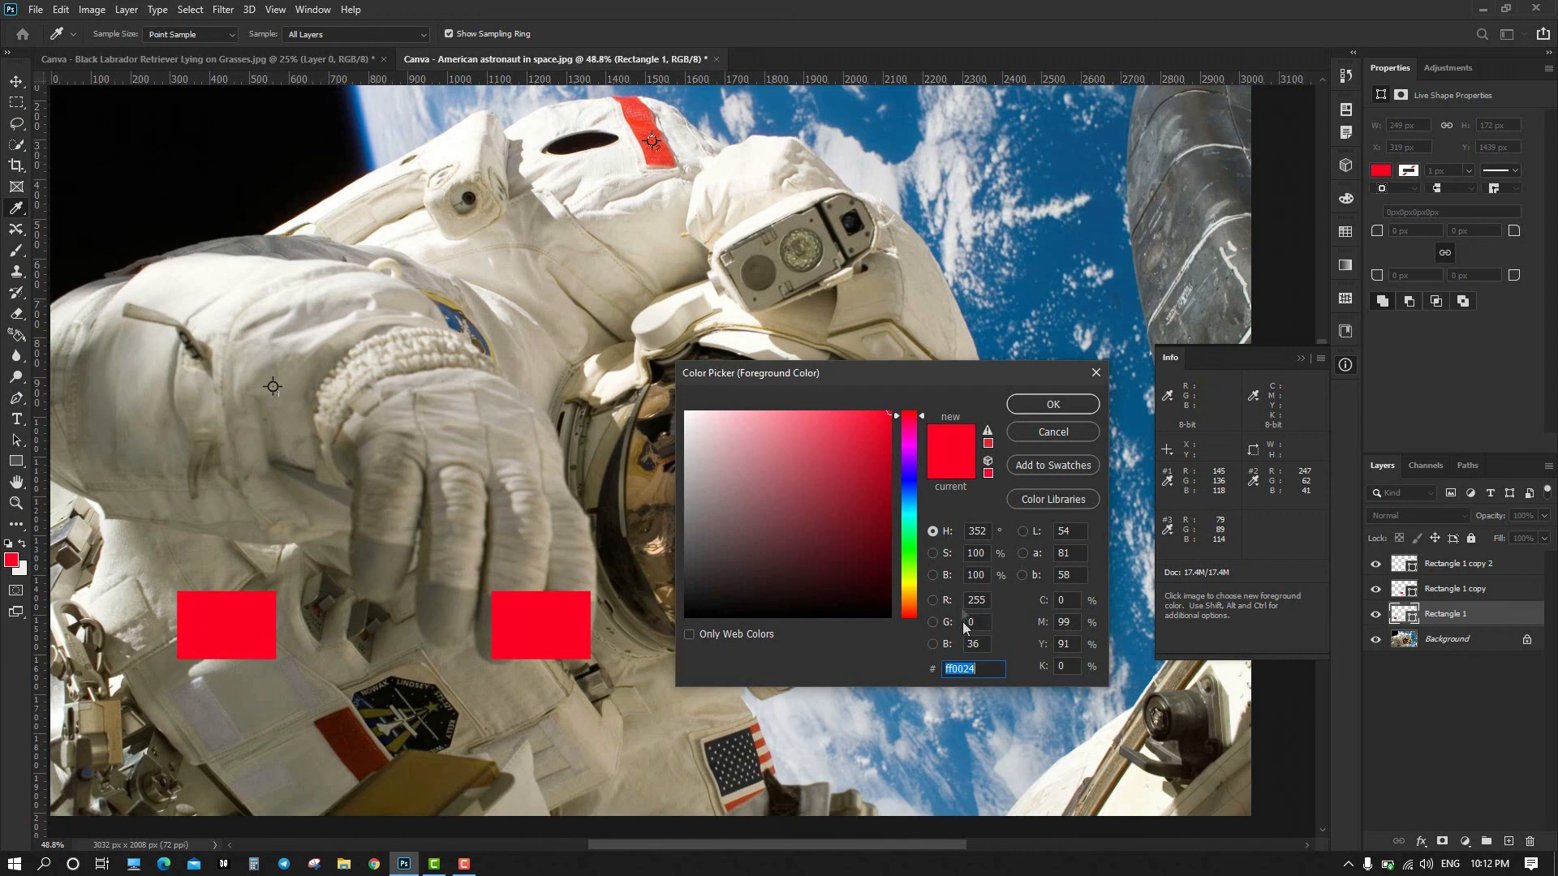
{"action": "left_click", "coordinate": [990, 603]}
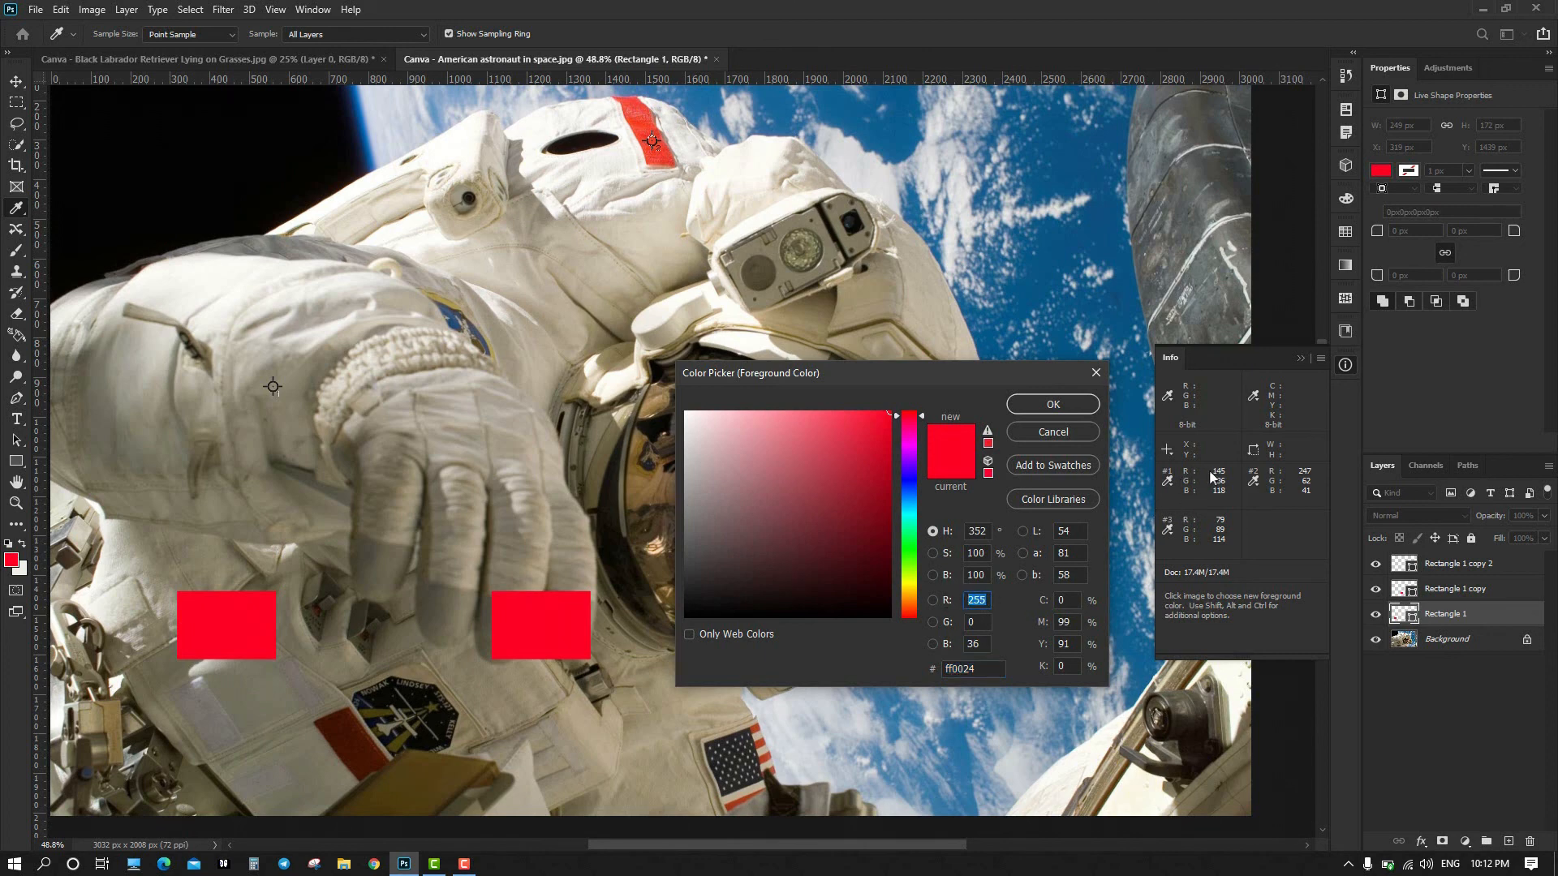
{"action": "type", "text": "1"}
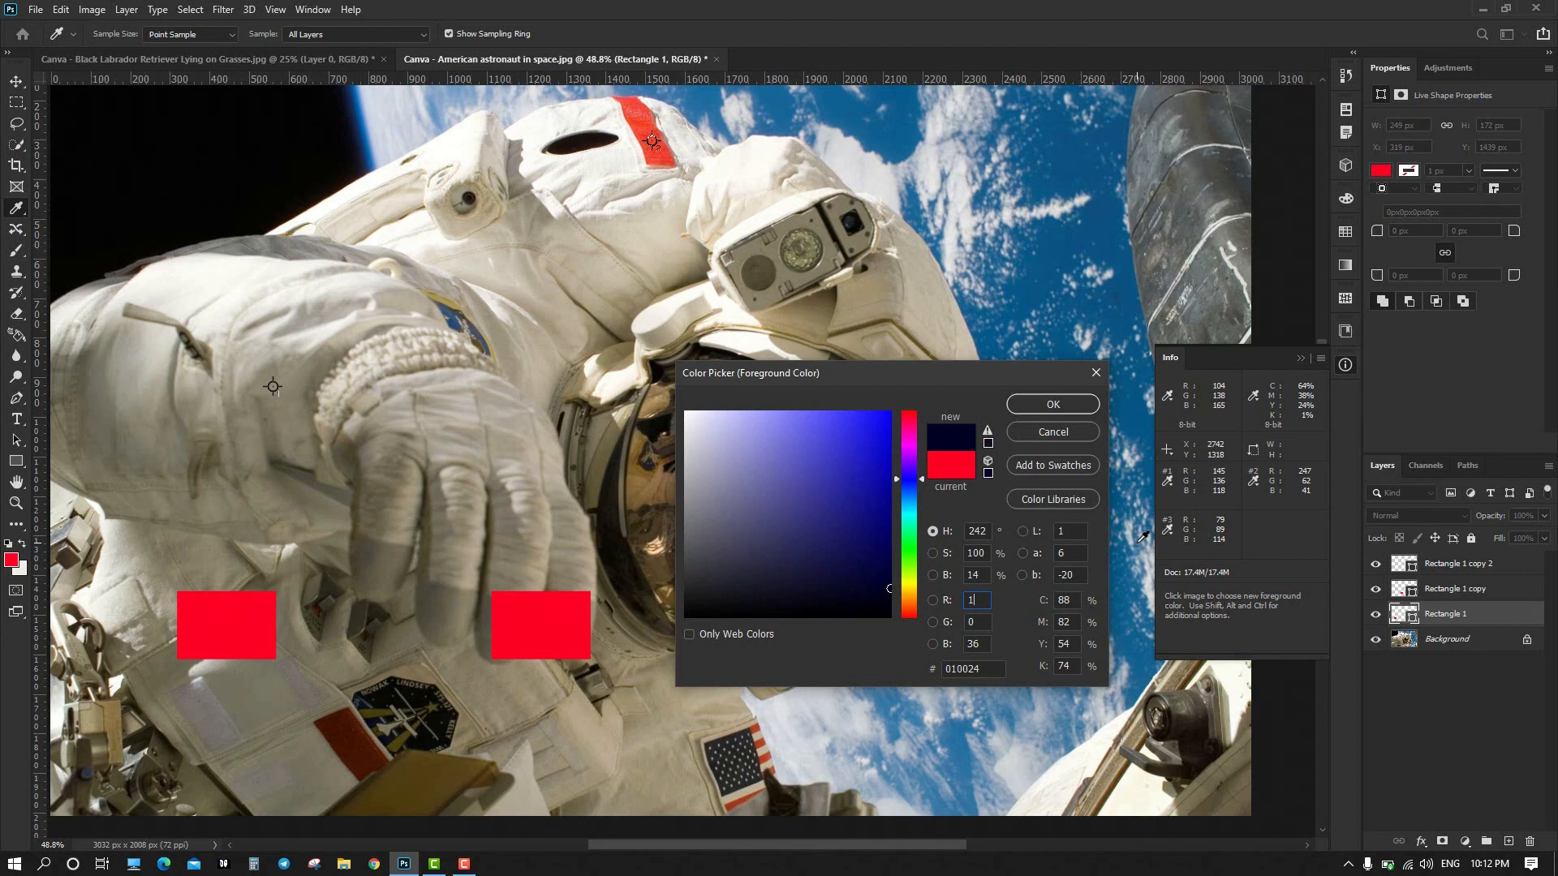
{"action": "type", "text": "45"}
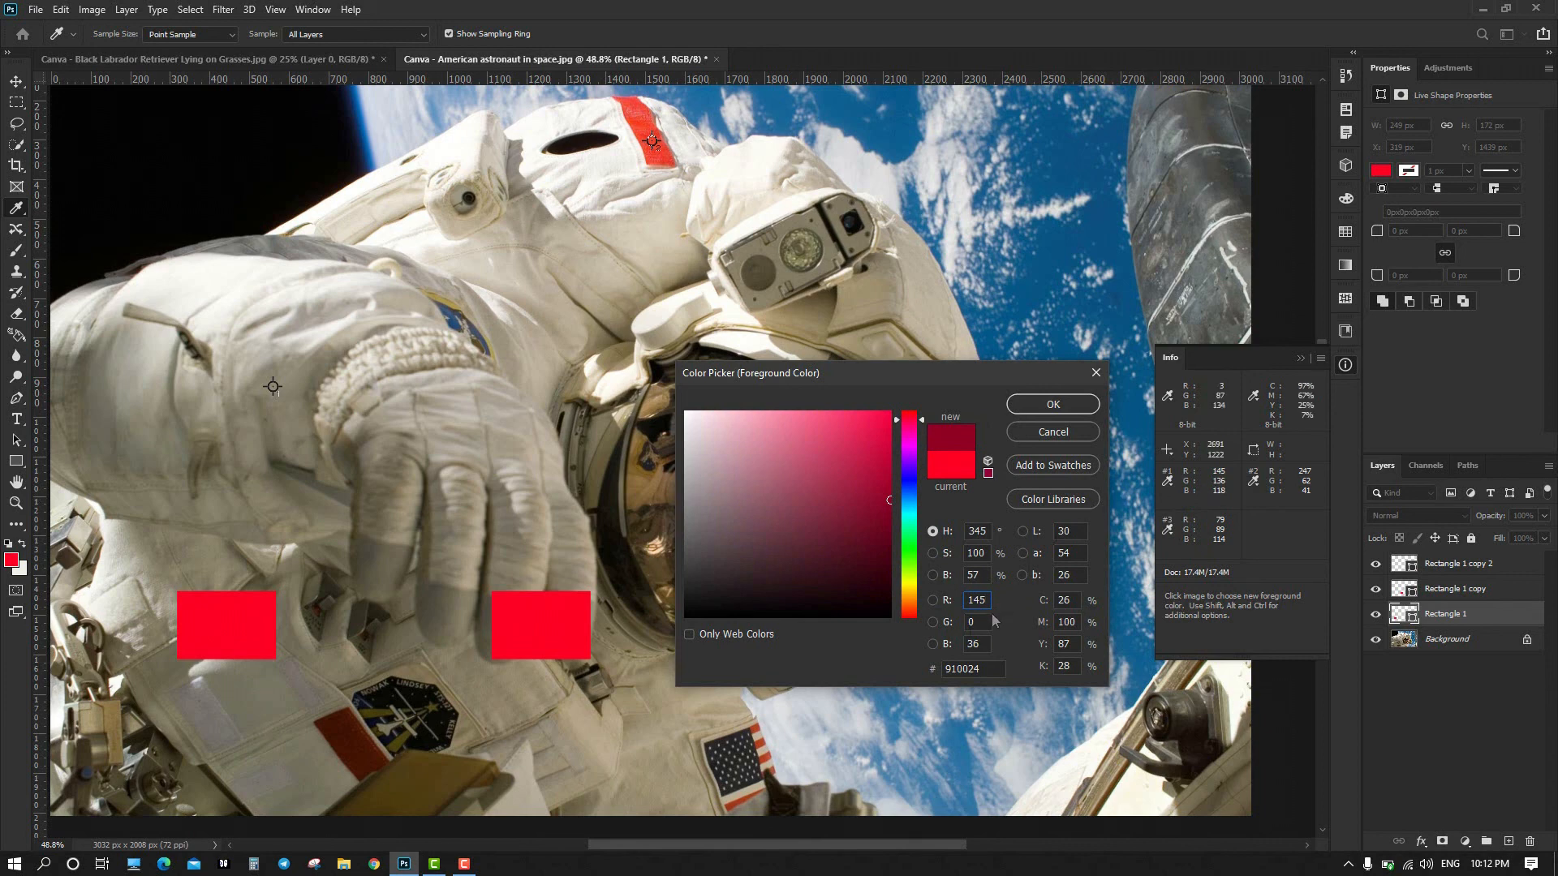
{"action": "type", "text": "136"}
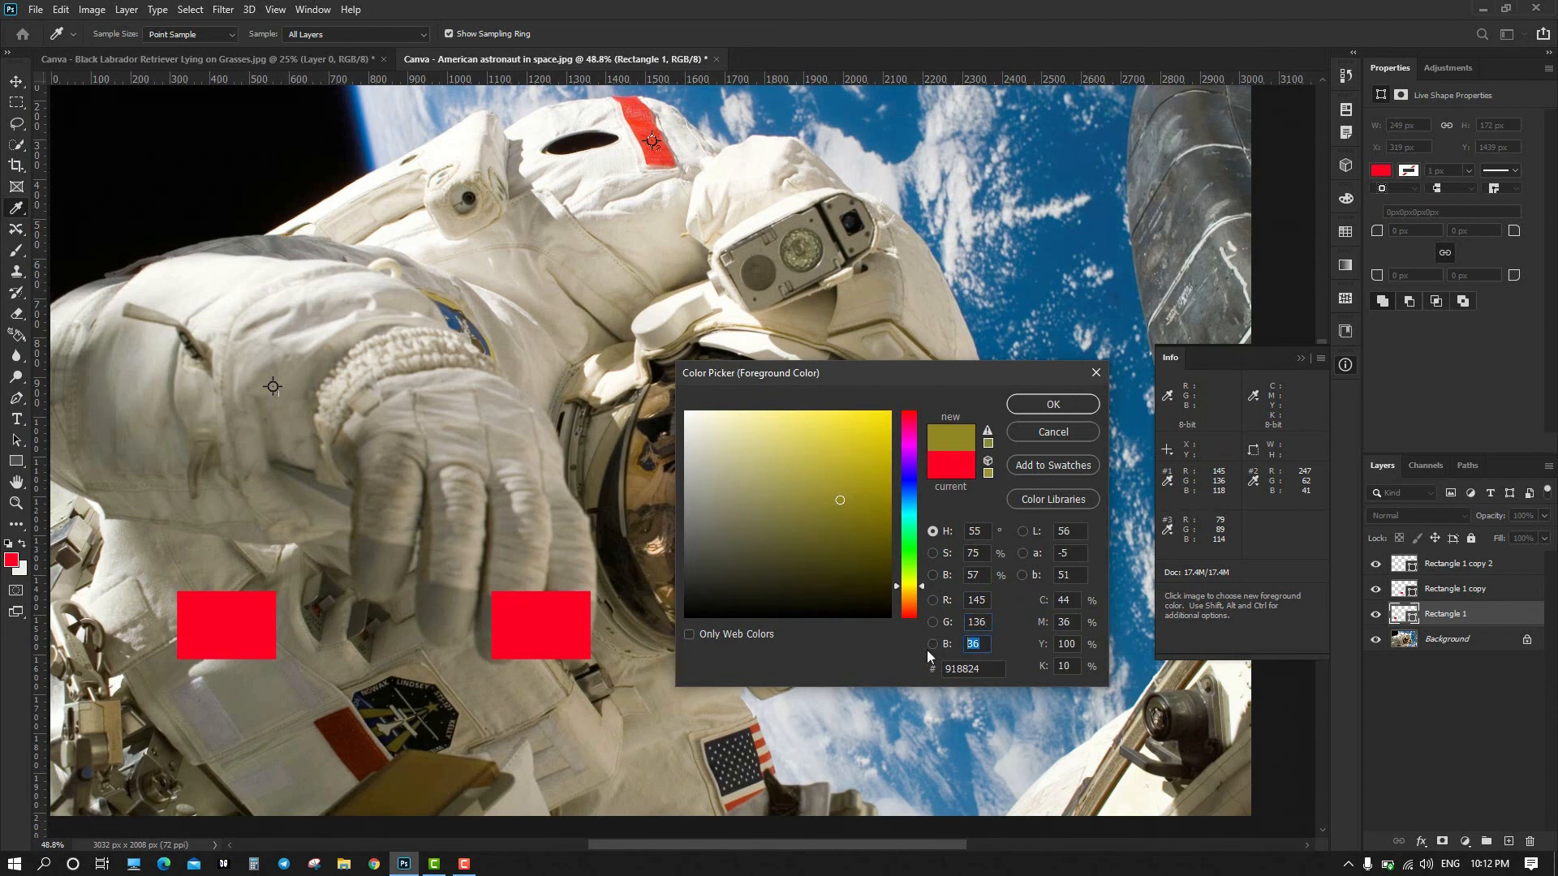
{"action": "type", "text": "118"}
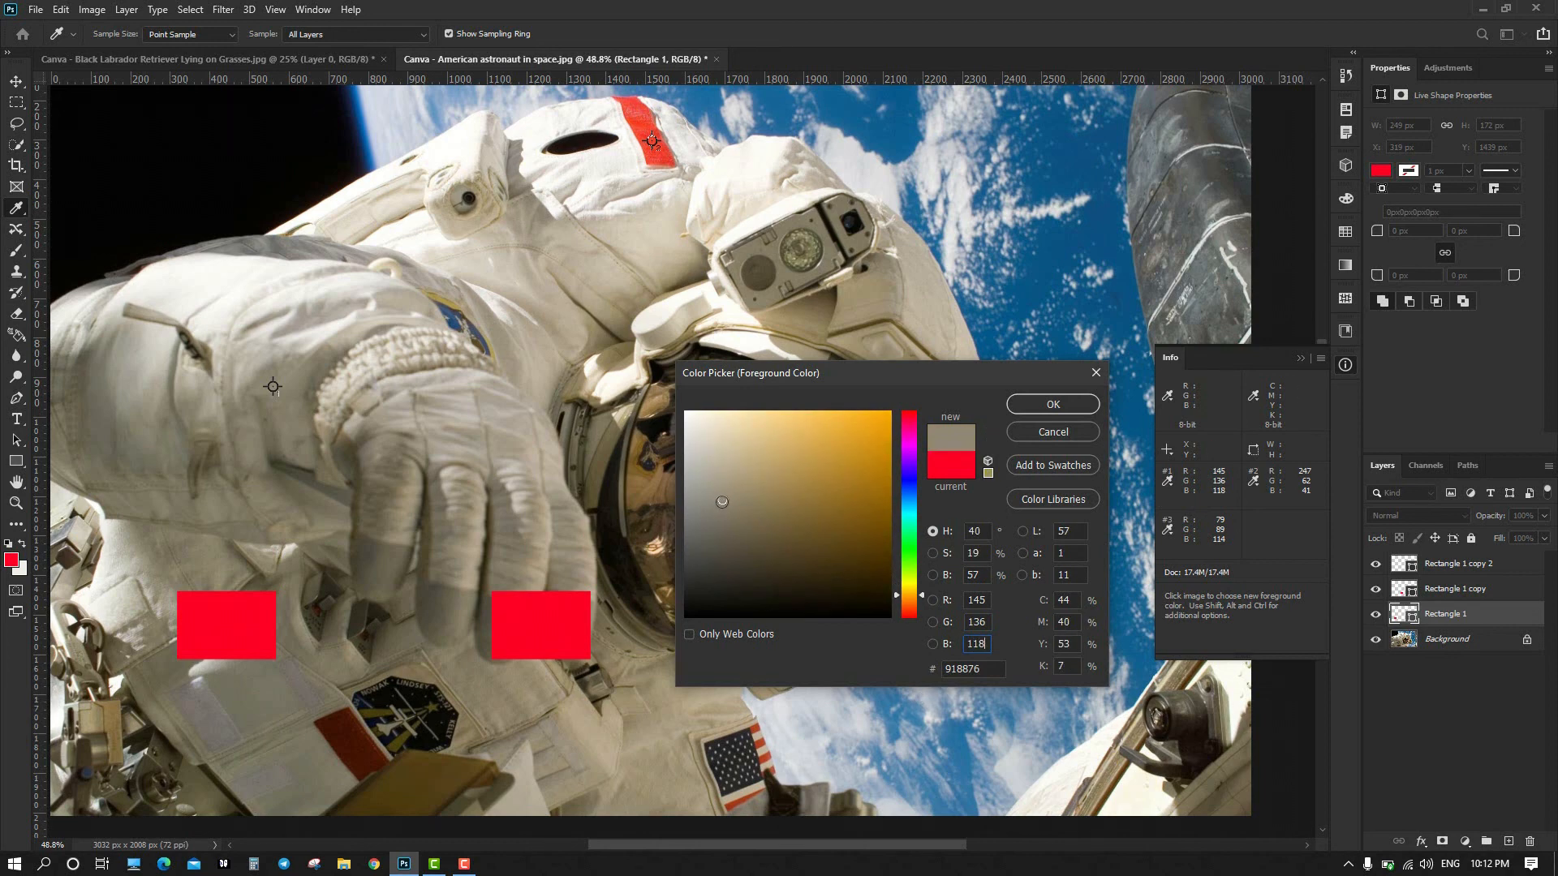
{"action": "left_click", "coordinate": [1053, 404]}
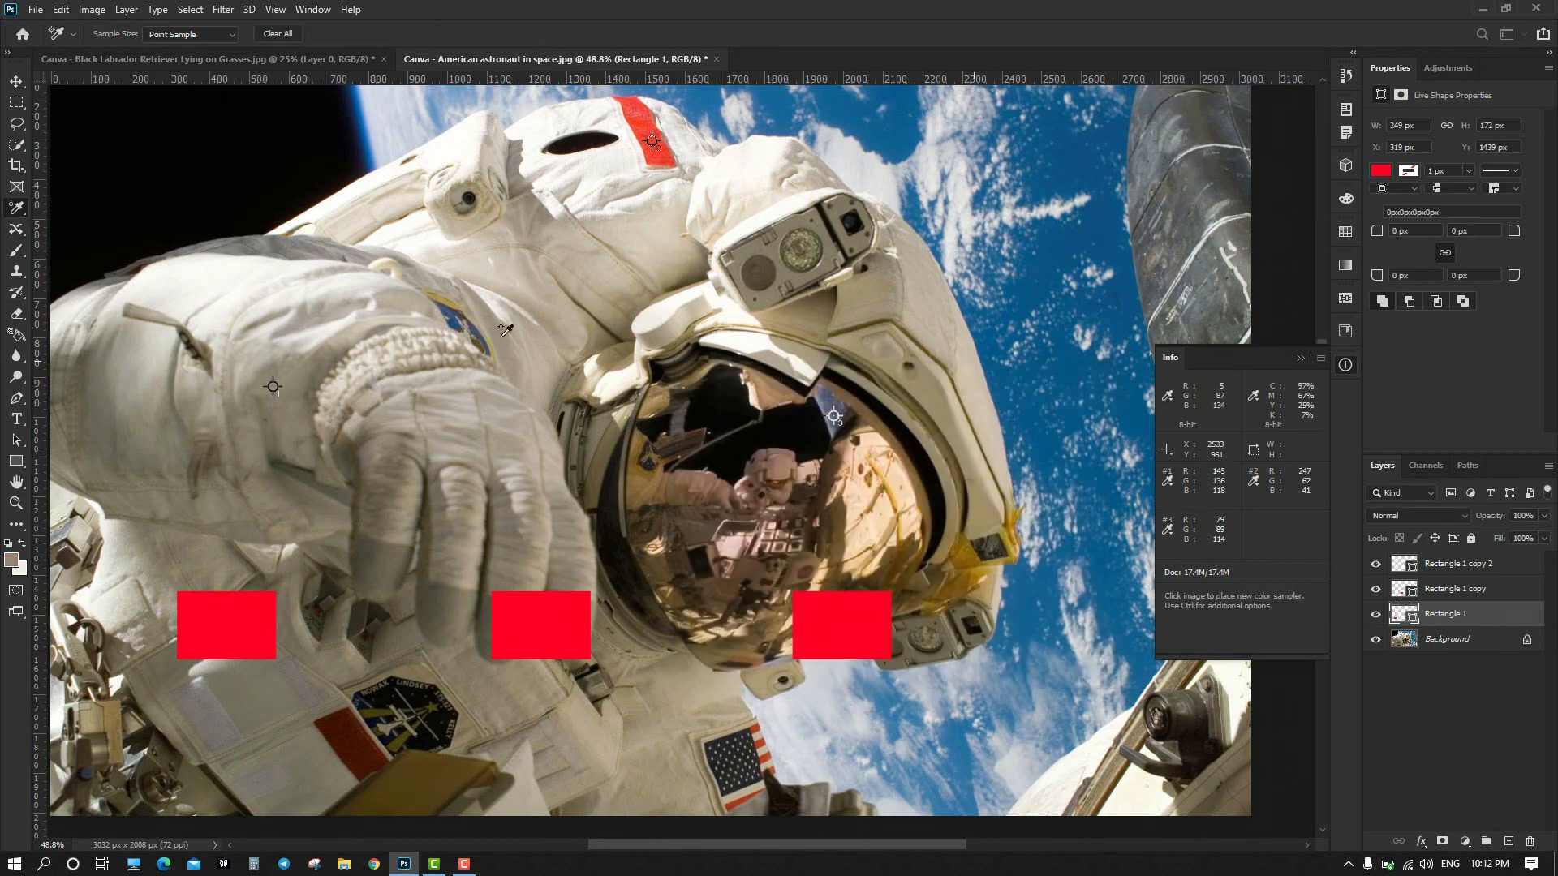
{"action": "left_click", "coordinate": [16, 82]}
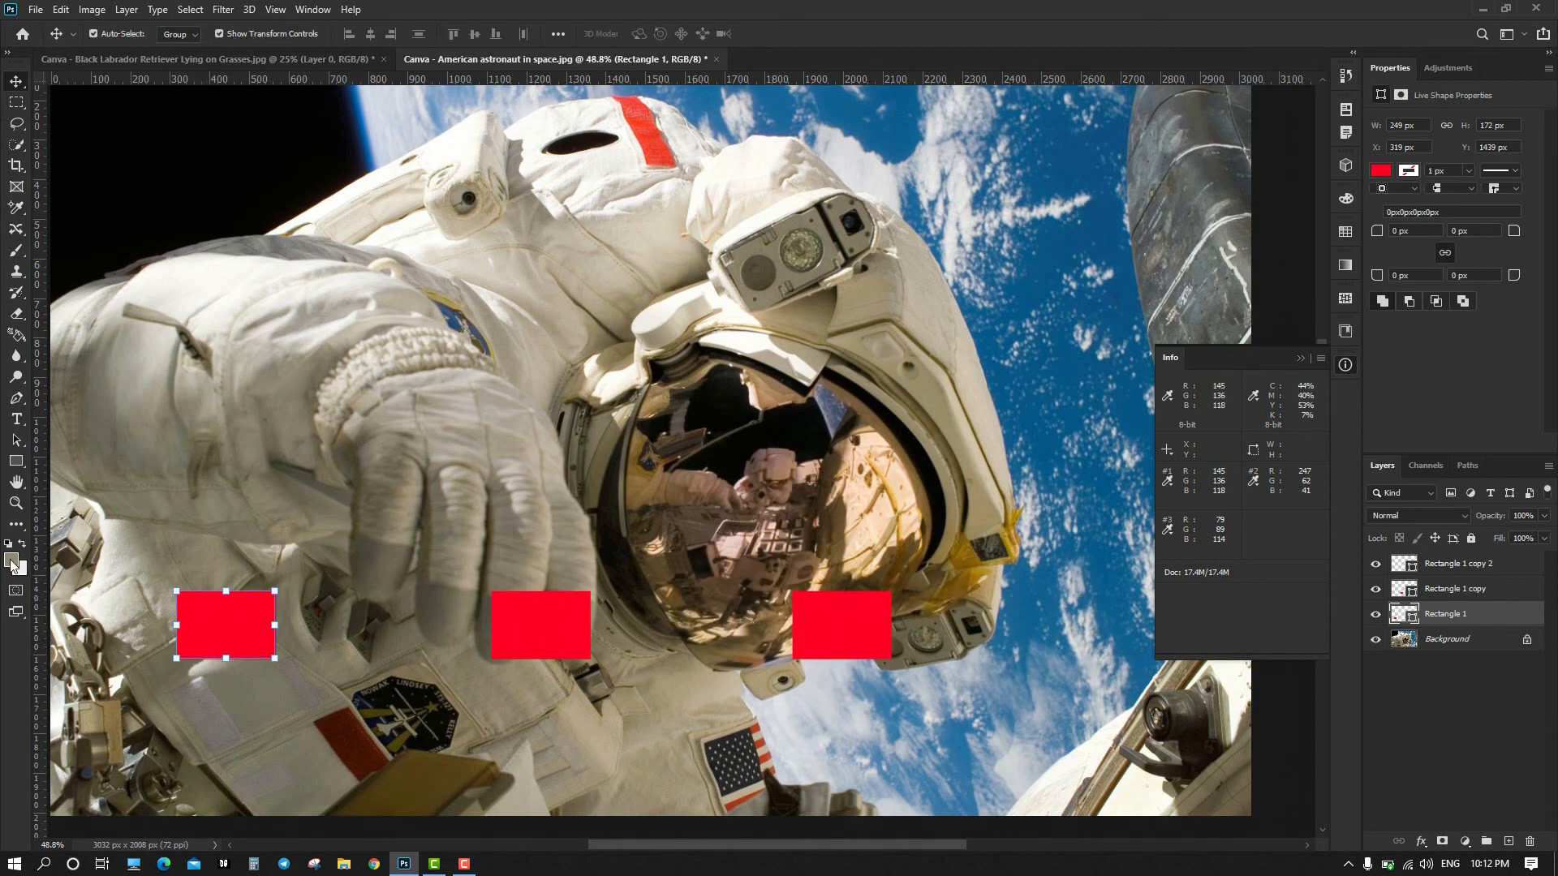
{"action": "key", "text": "alt+BackSpace"}
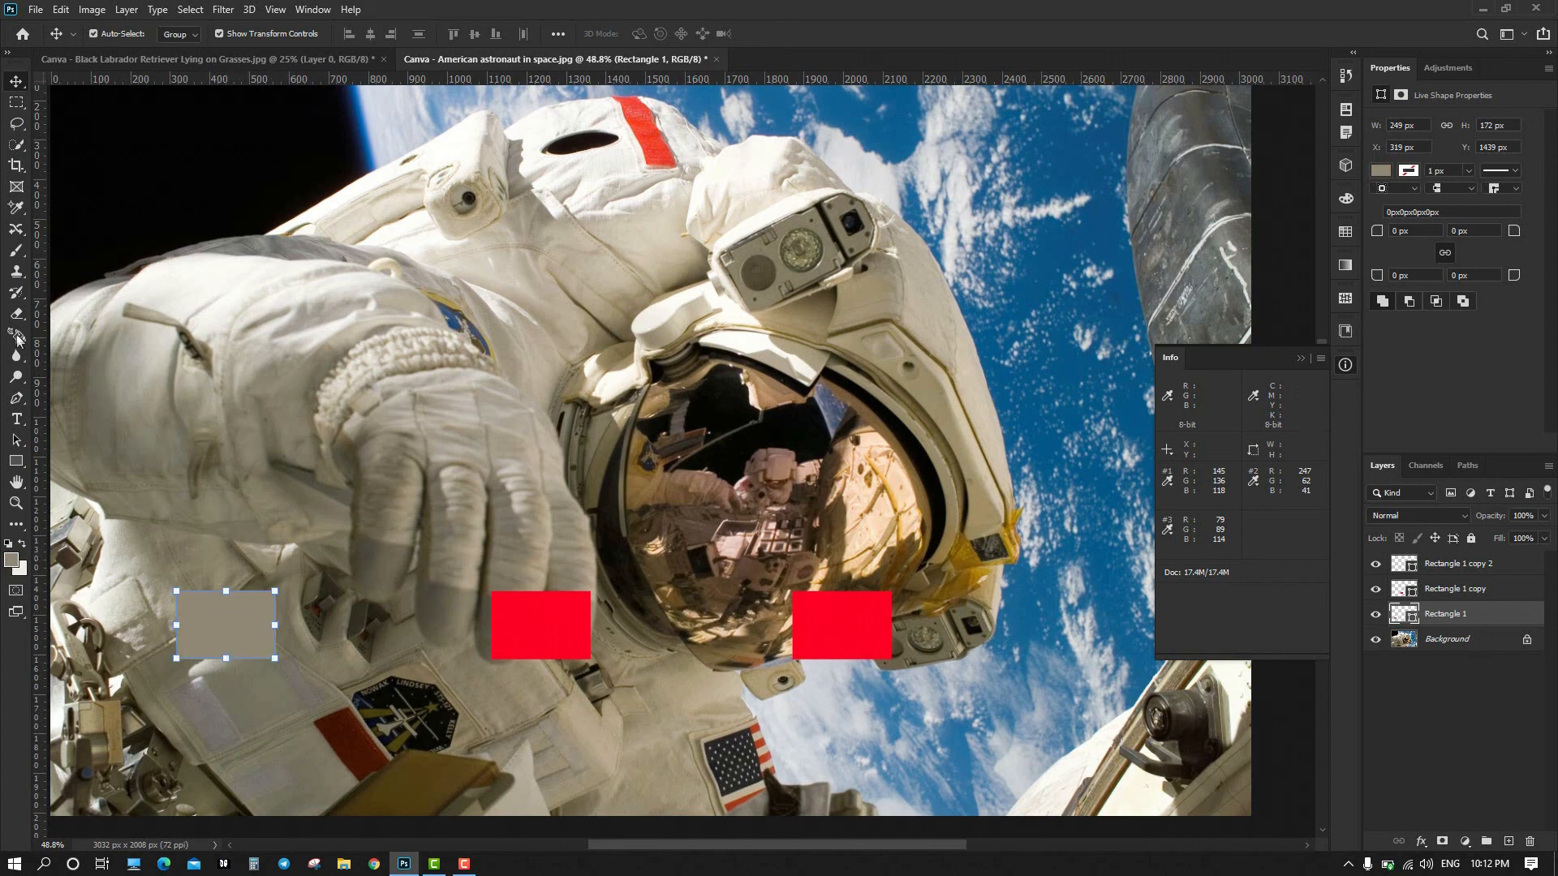
Set the foreground color to RGB 247, 62, 41 to match the sampler on the red stripe.
{"action": "left_click", "coordinate": [17, 207]}
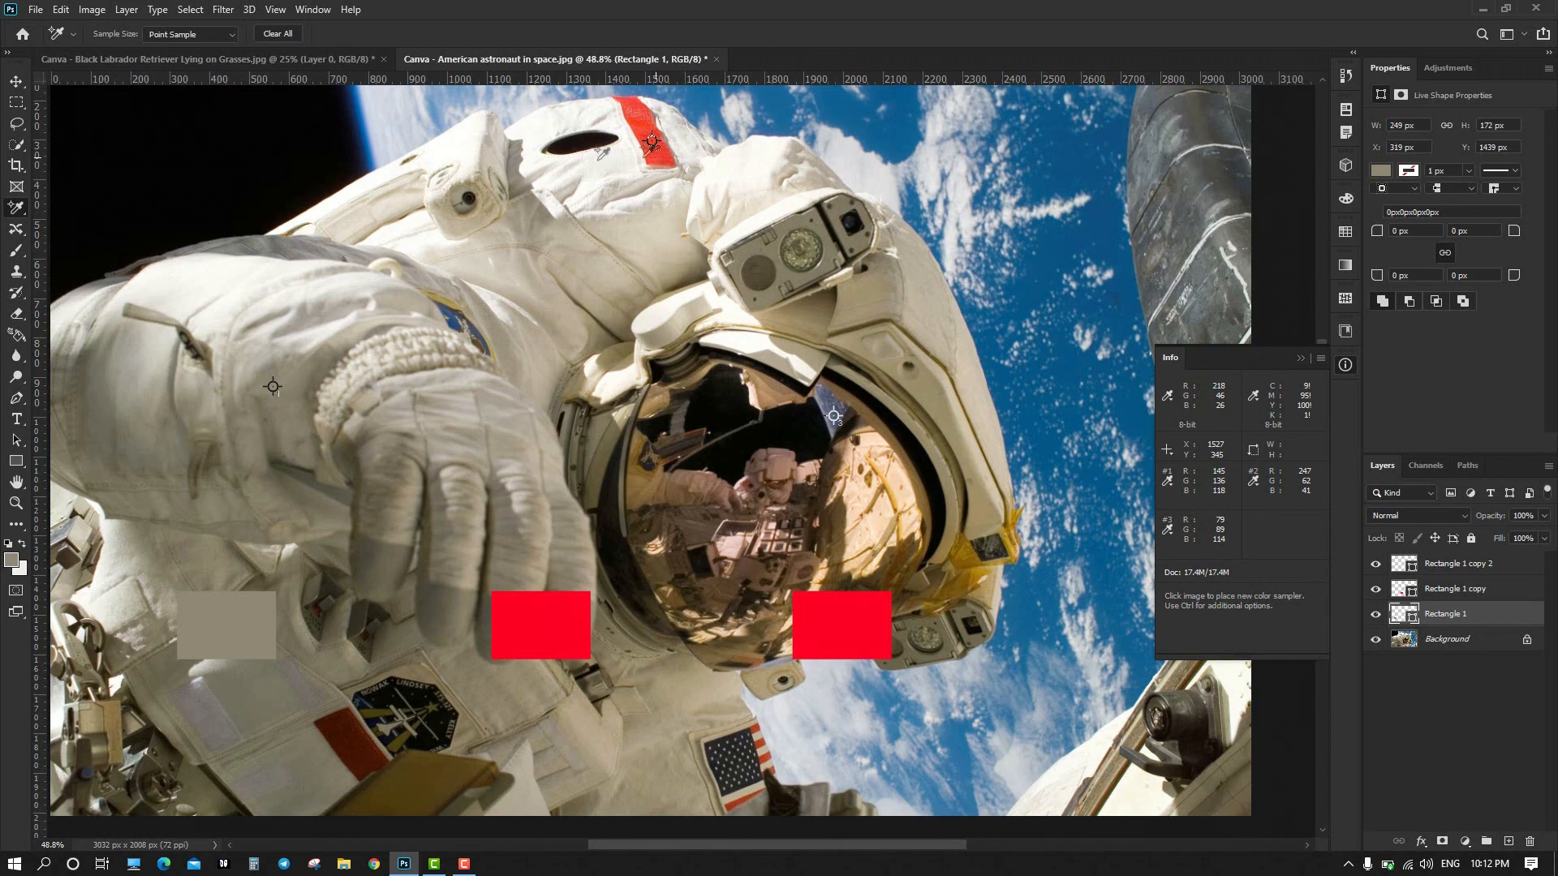
{"action": "left_click", "coordinate": [11, 560]}
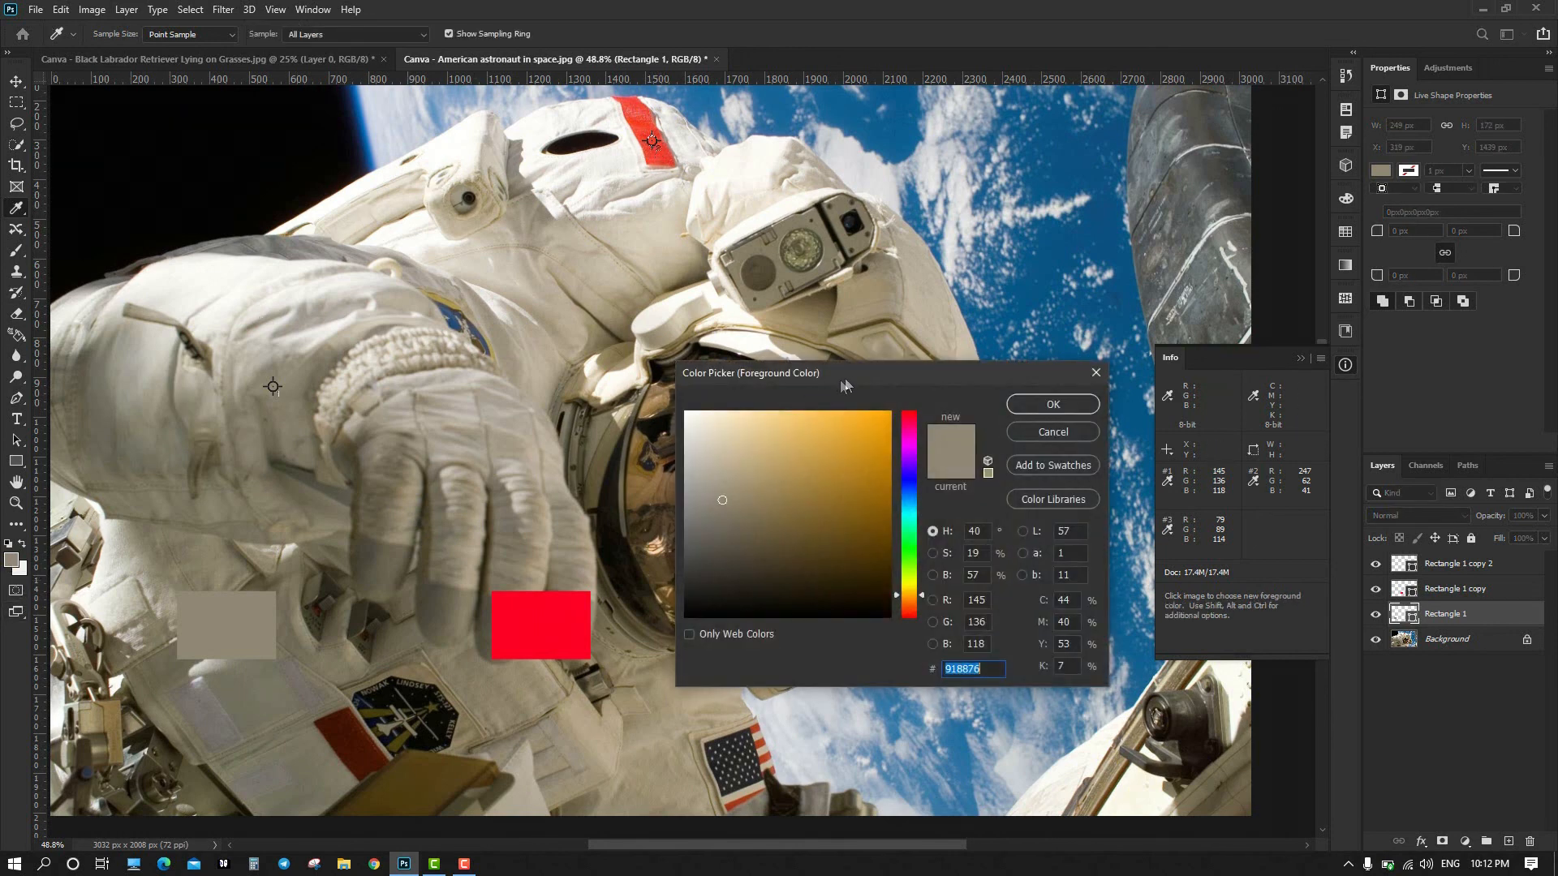
{"action": "left_click_drag", "start_coordinate": [851, 372], "coordinate": [786, 359]}
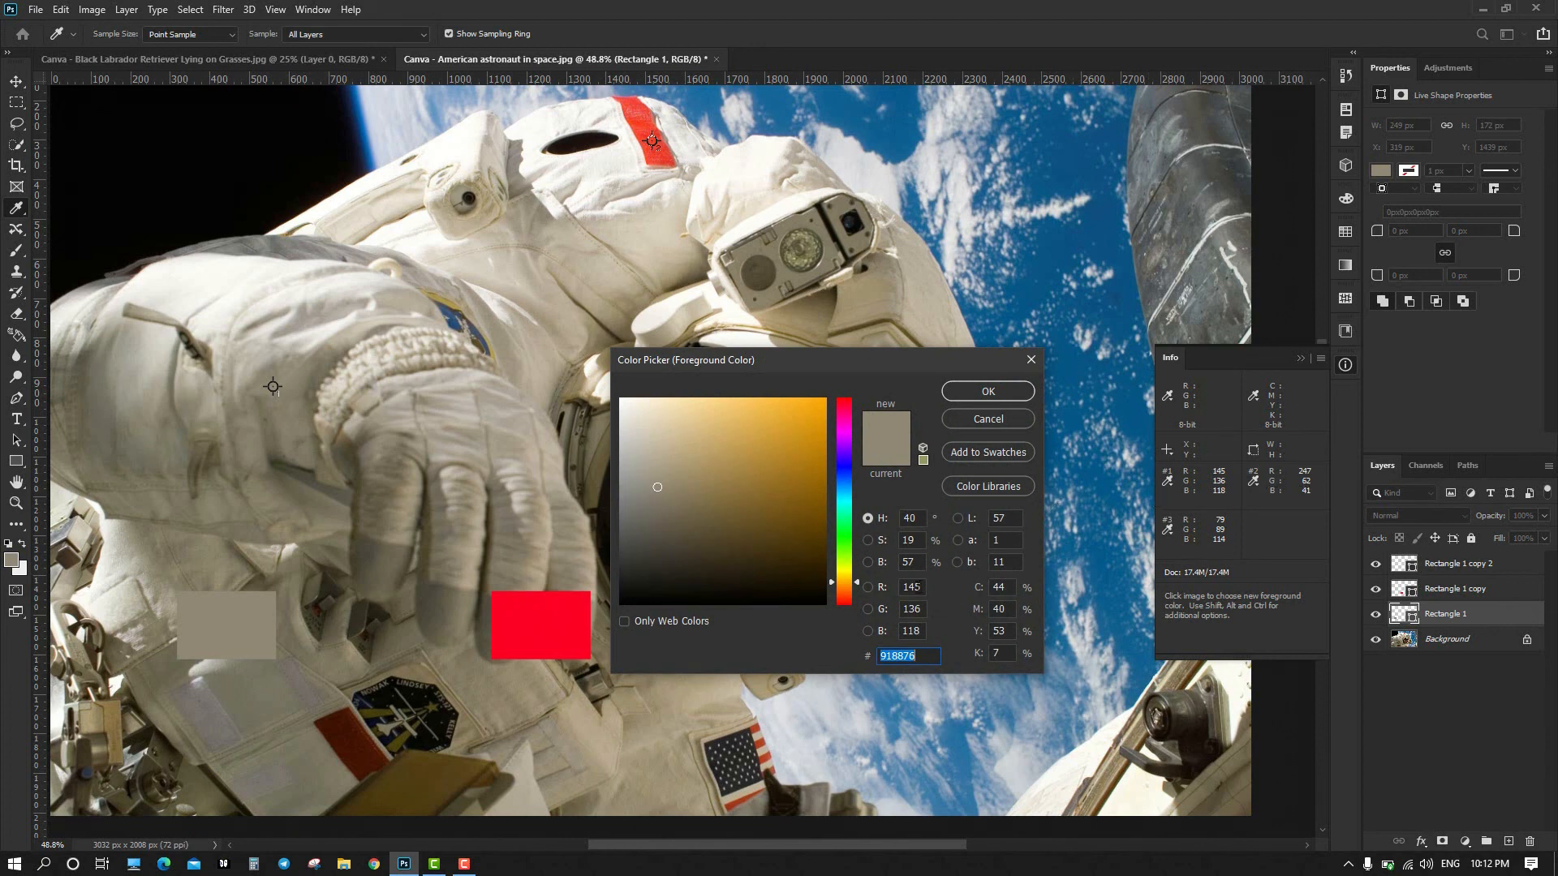
{"action": "left_click", "coordinate": [912, 587]}
{"action": "type", "text": "24"}
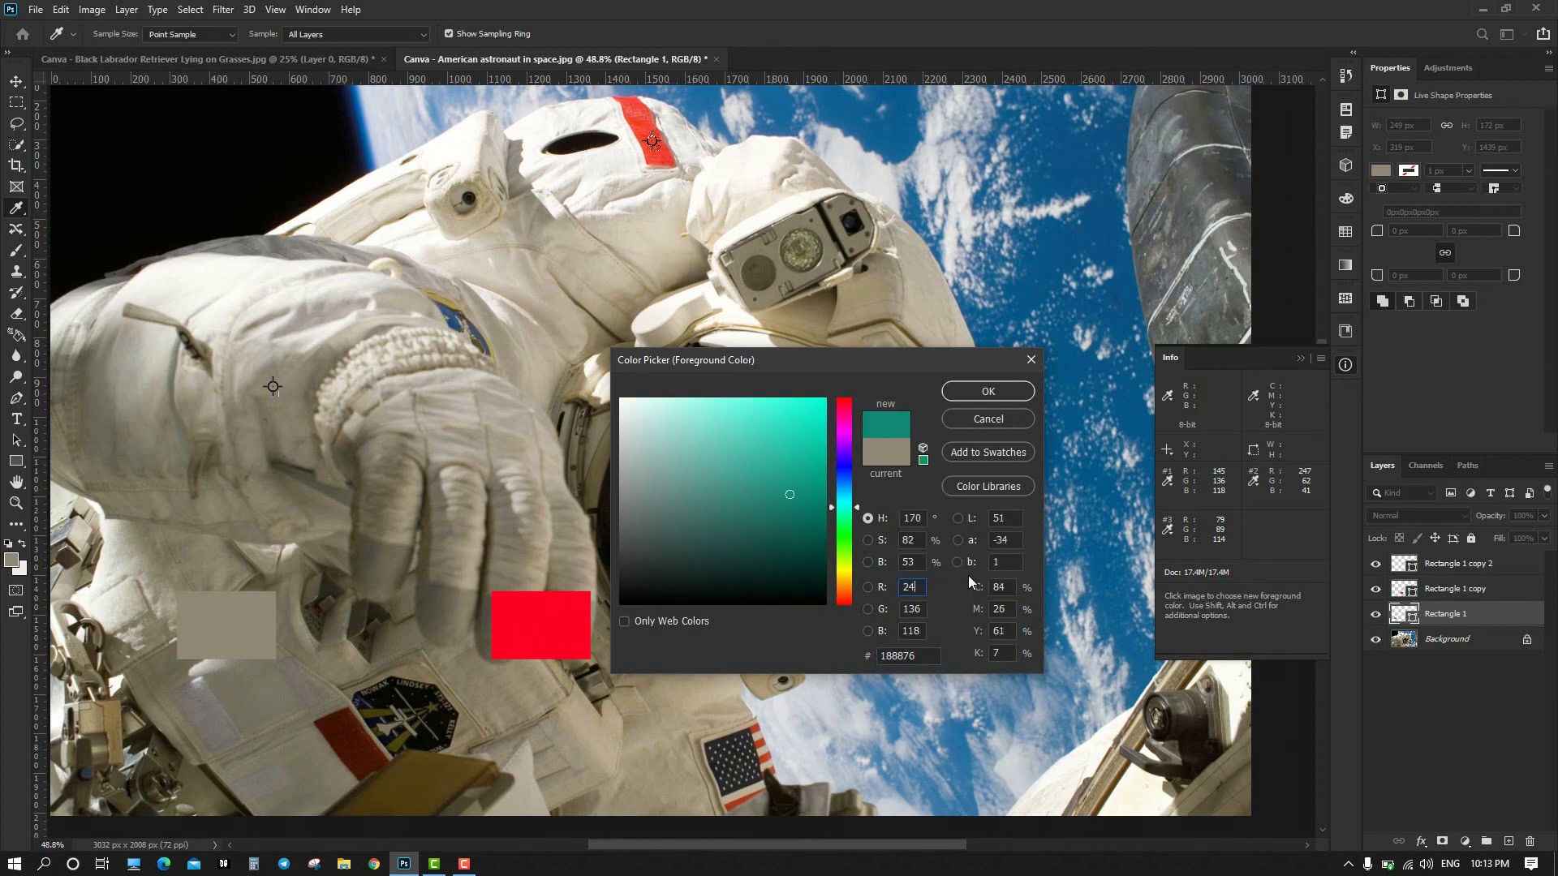
{"action": "type", "text": "7"}
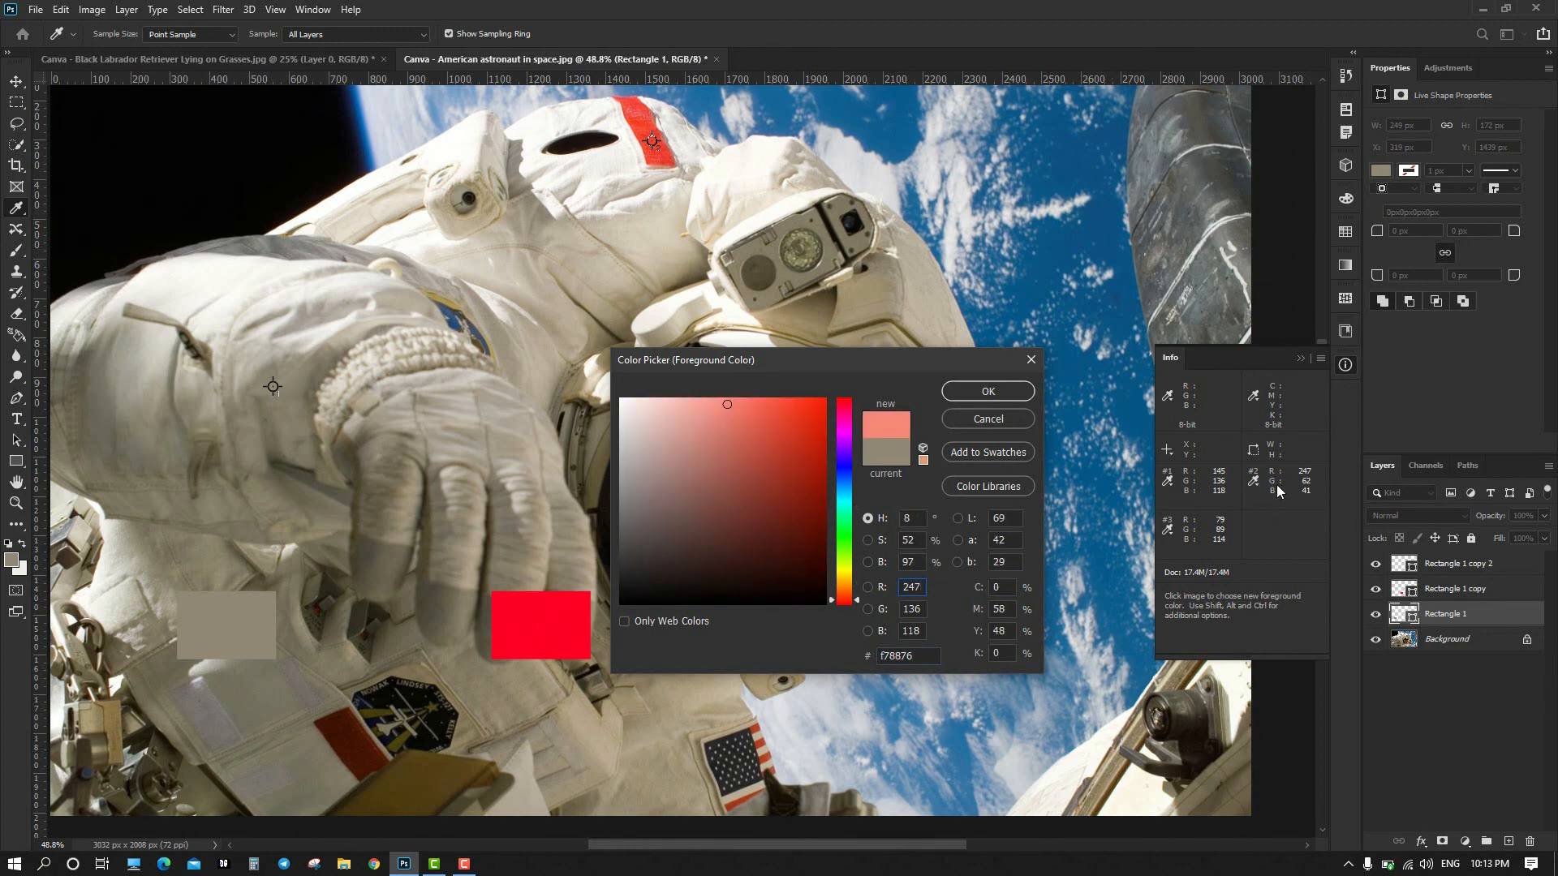
{"action": "left_click", "coordinate": [909, 610]}
{"action": "type", "text": "62"}
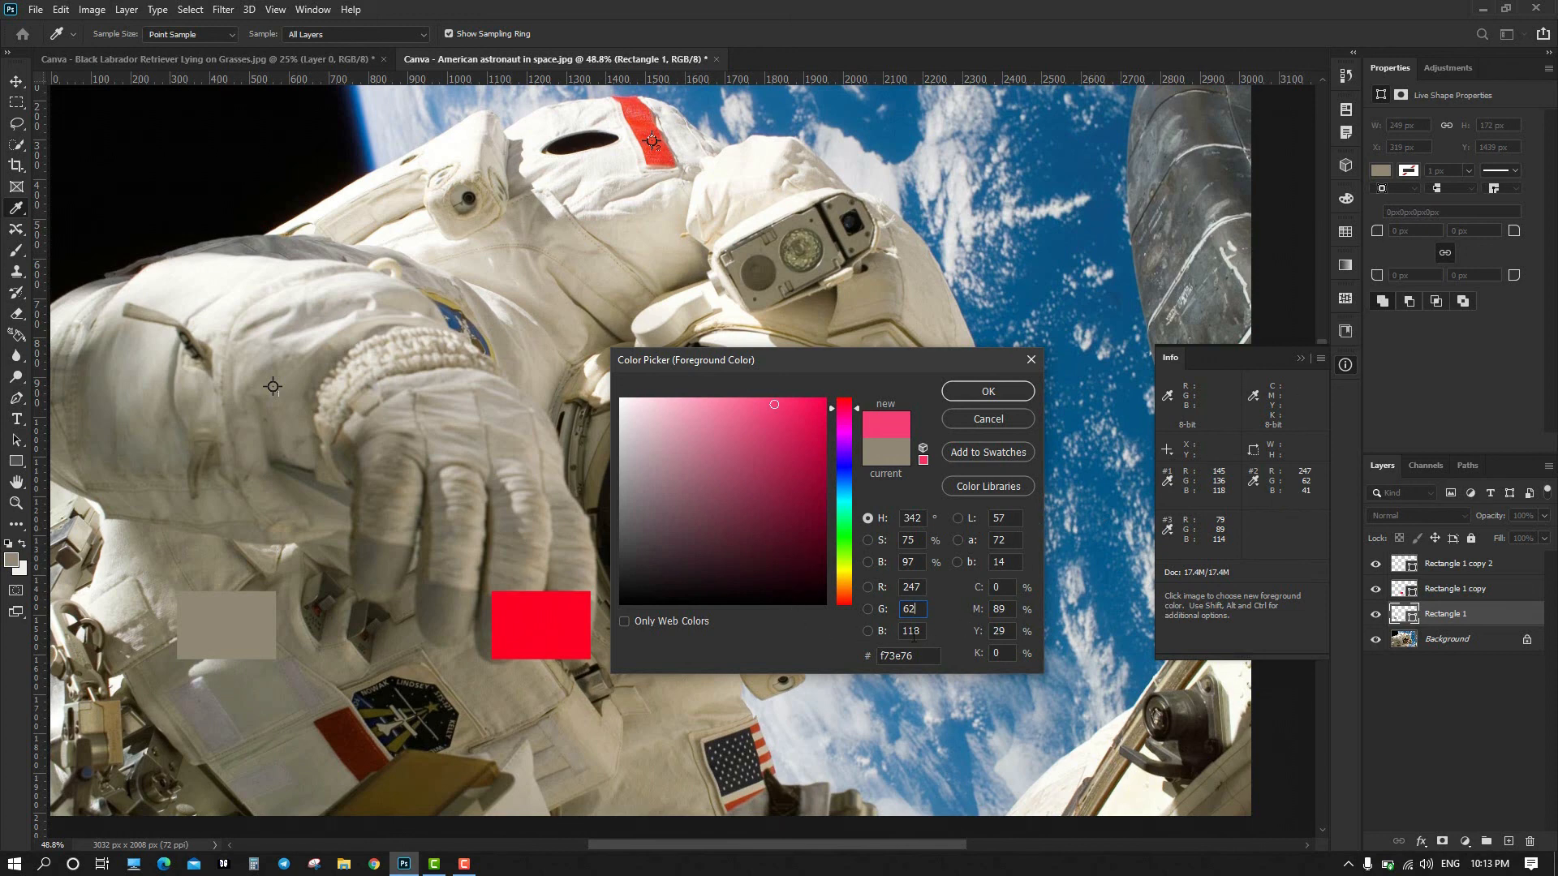
{"action": "left_click", "coordinate": [922, 632]}
{"action": "type", "text": "2"}
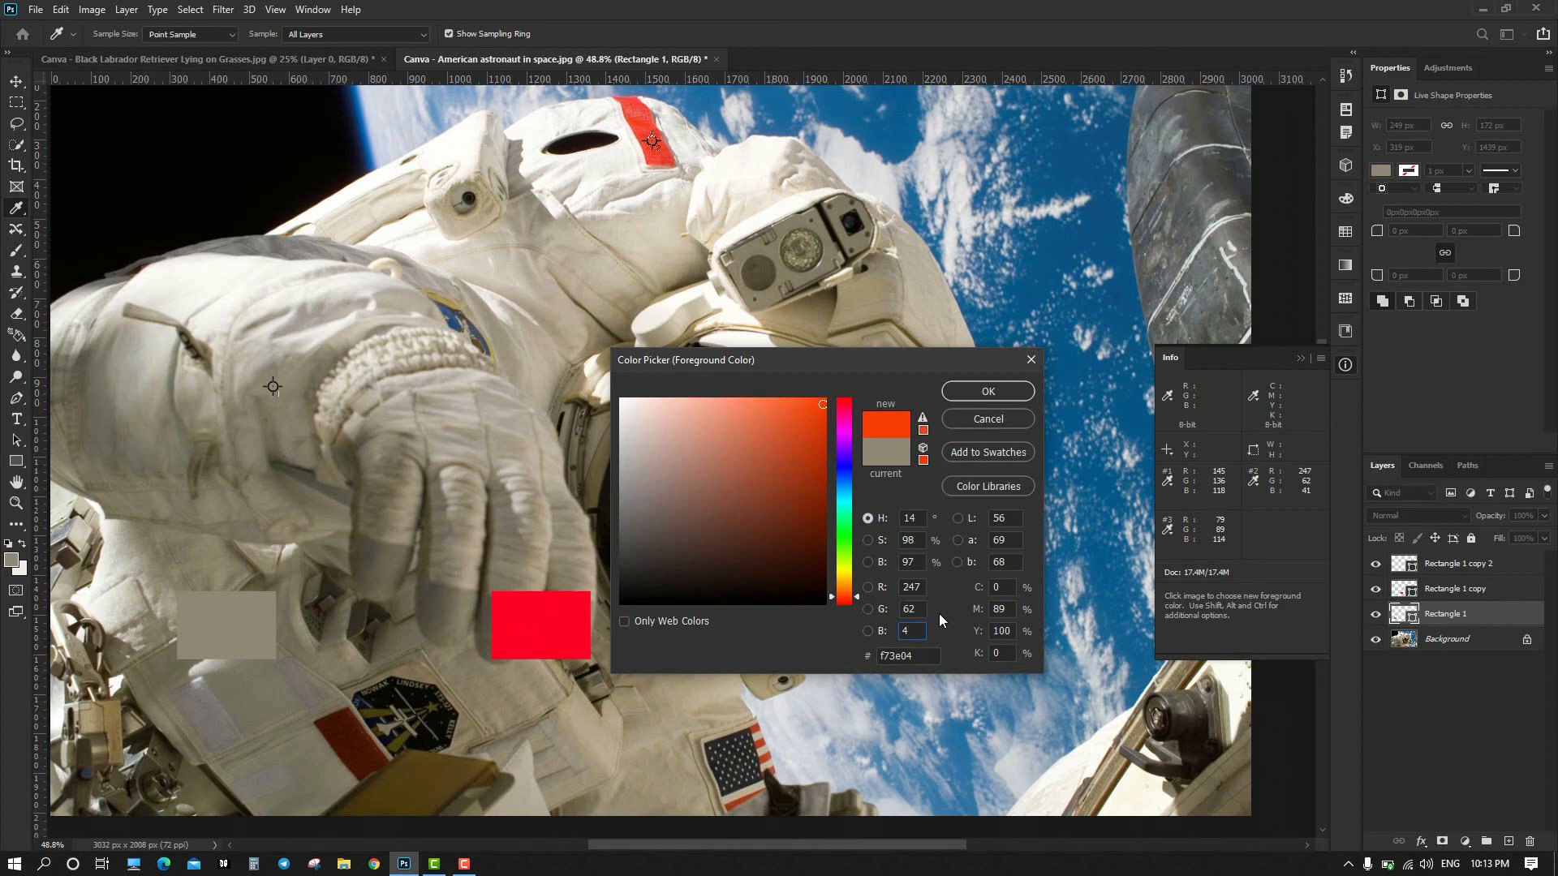
{"action": "type", "text": "1"}
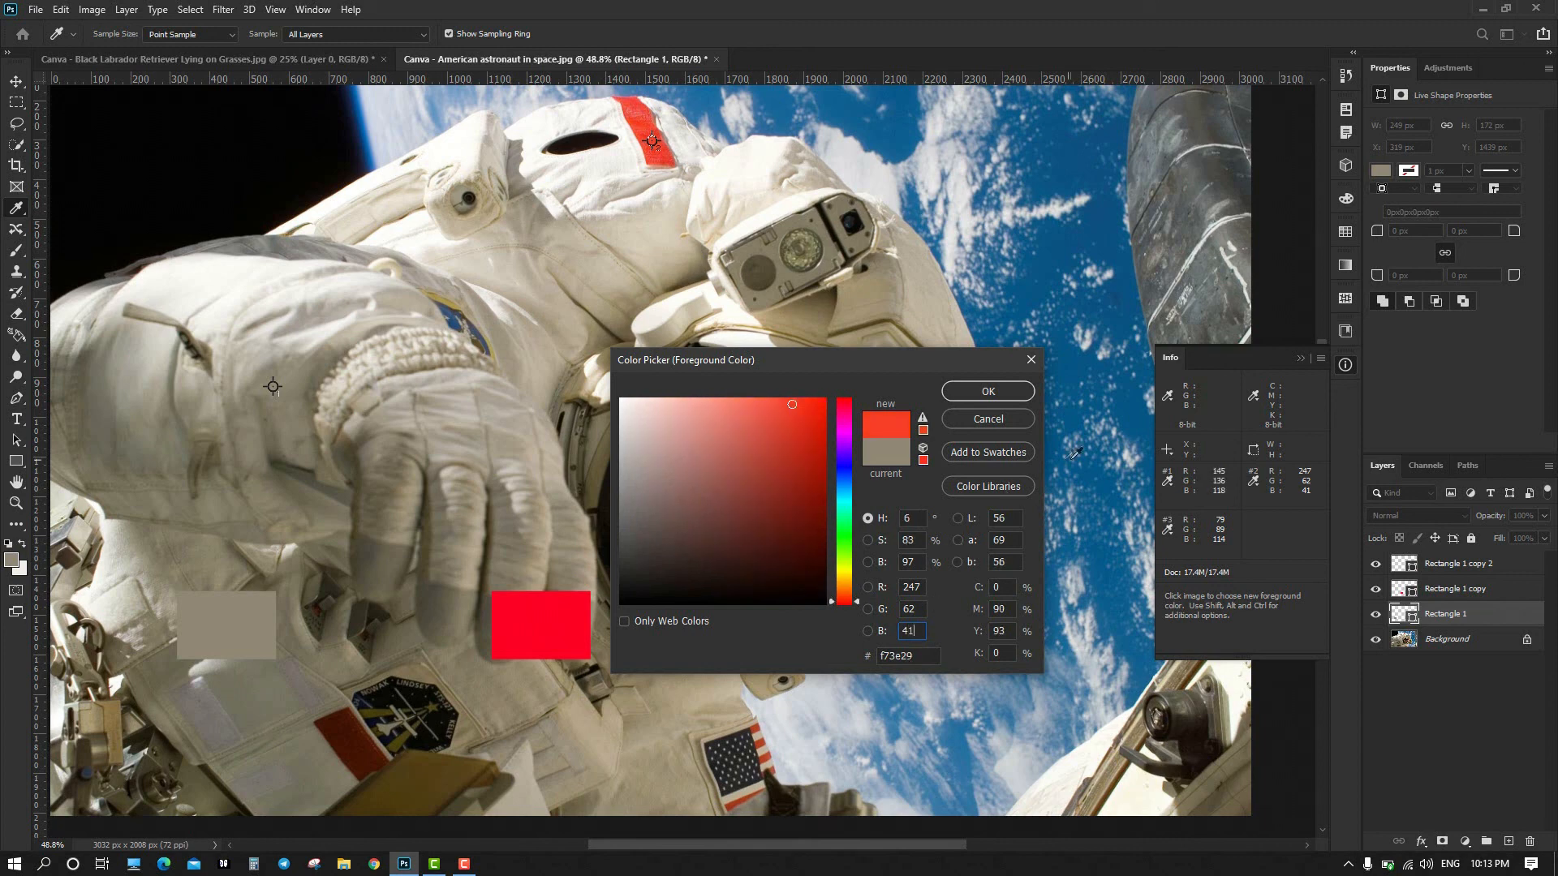
{"action": "left_click", "coordinate": [989, 392]}
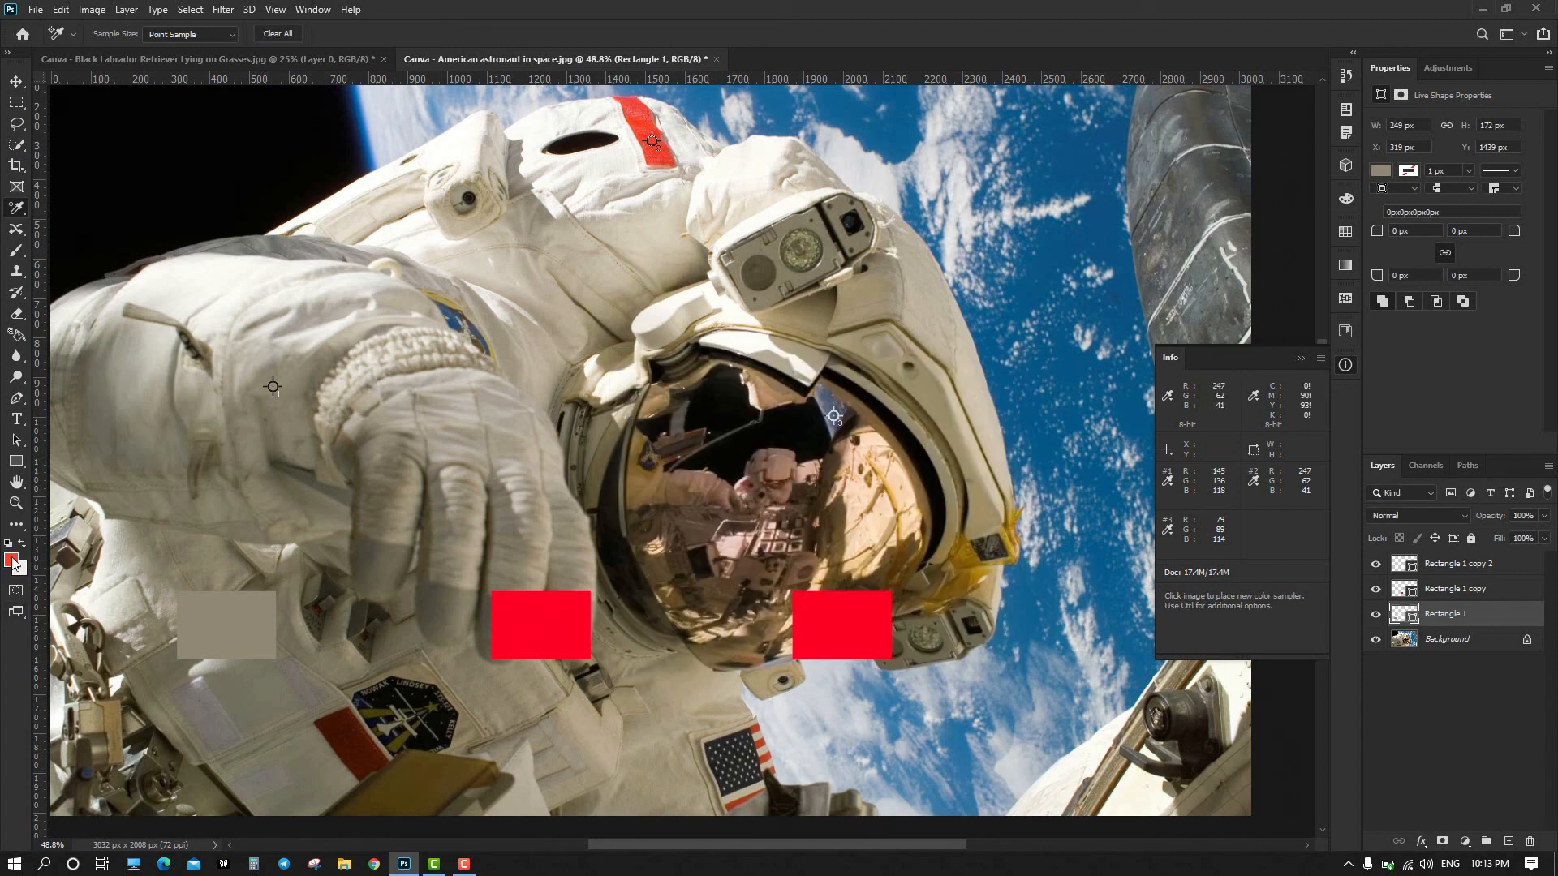
Fill the middle rectangle over the glove with the foreground color and deselect it.
{"action": "left_click", "coordinate": [15, 82]}
{"action": "left_click", "coordinate": [534, 632]}
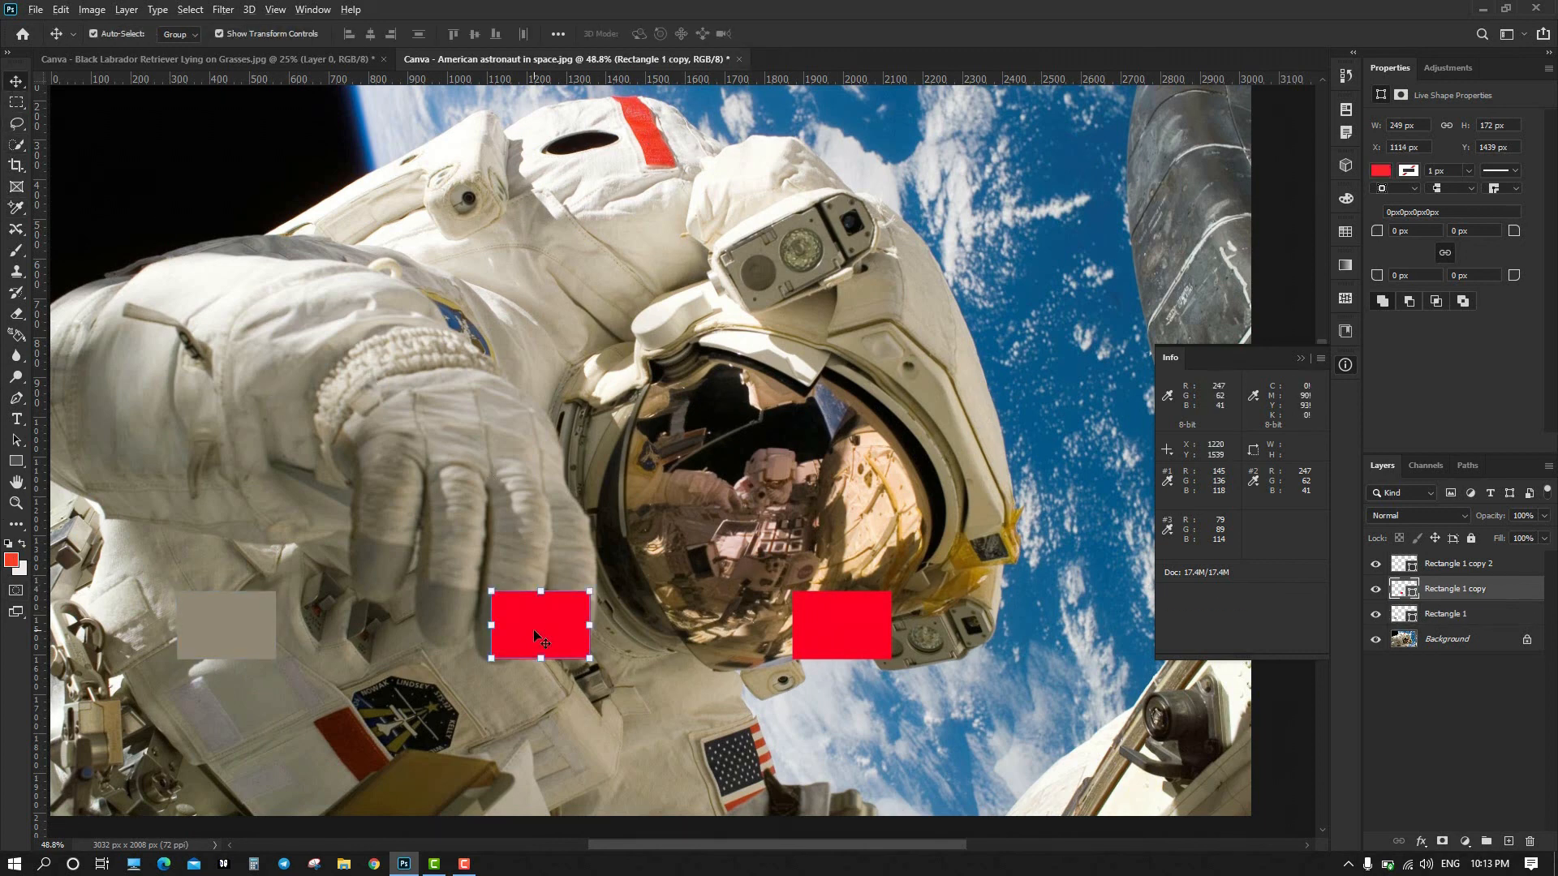
{"action": "key", "text": "alt+BackSpace"}
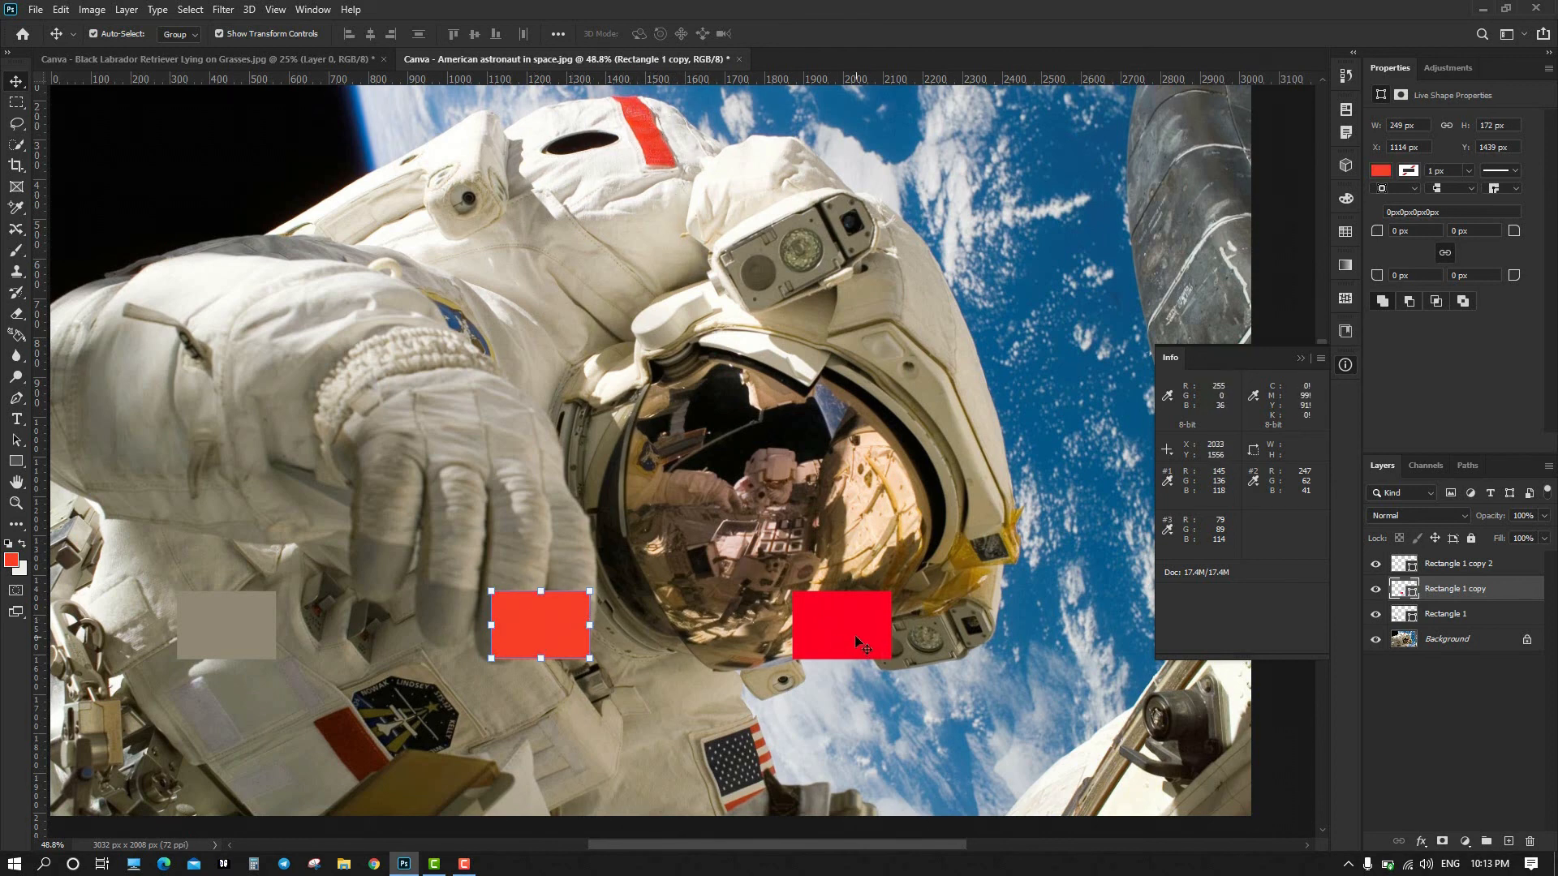
{"action": "left_click", "coordinate": [486, 473]}
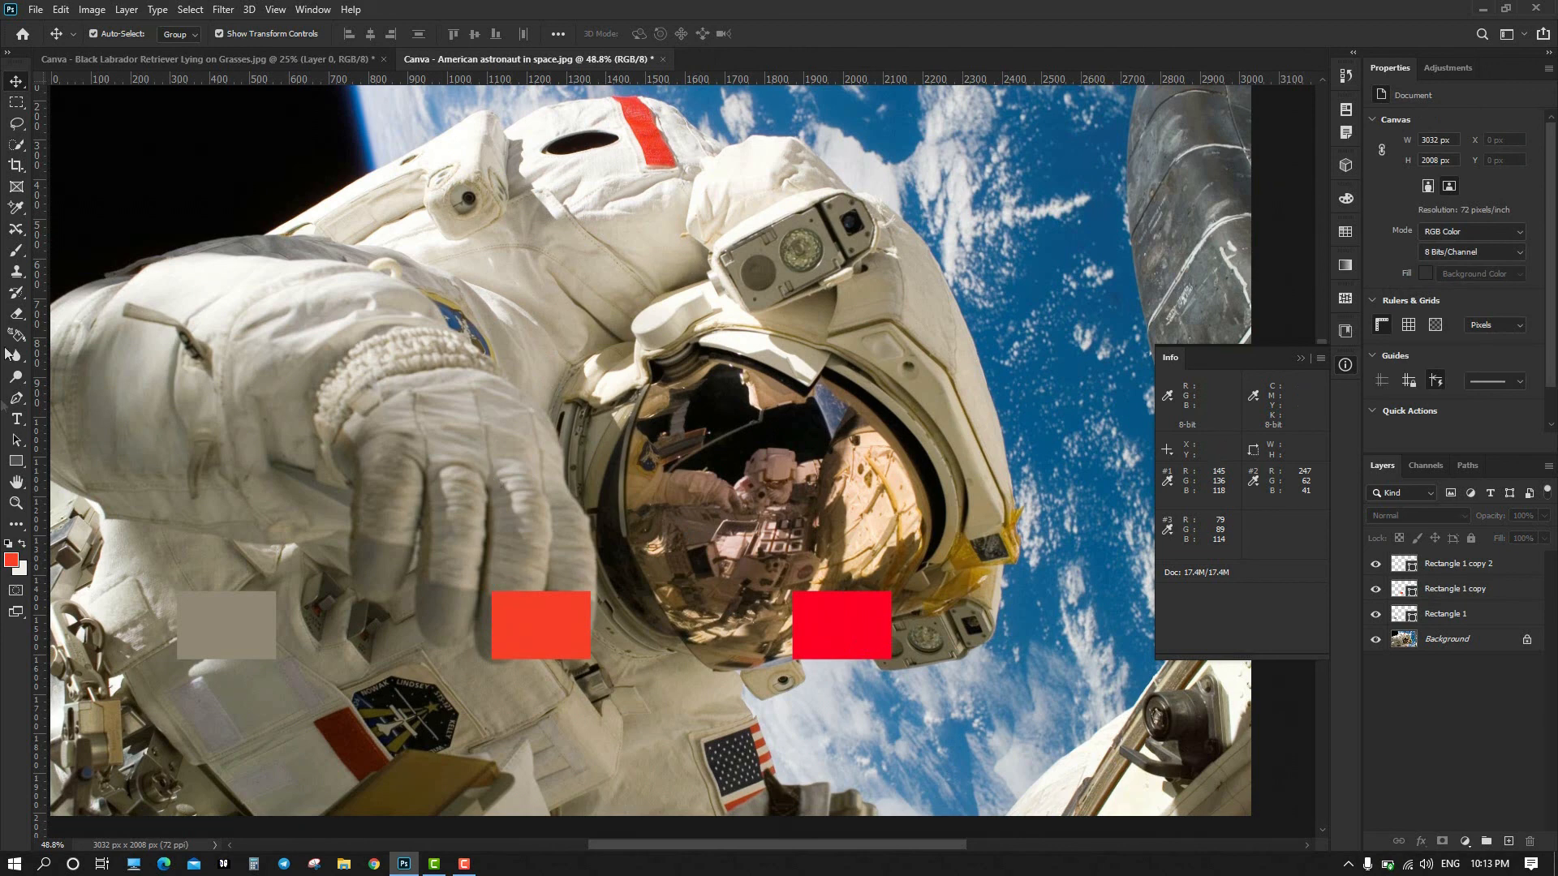
Sample several spots on the suit and glove with the Eyedropper Tool and accept #b4b0a4 as the foreground color.
{"action": "left_click", "coordinate": [14, 209]}
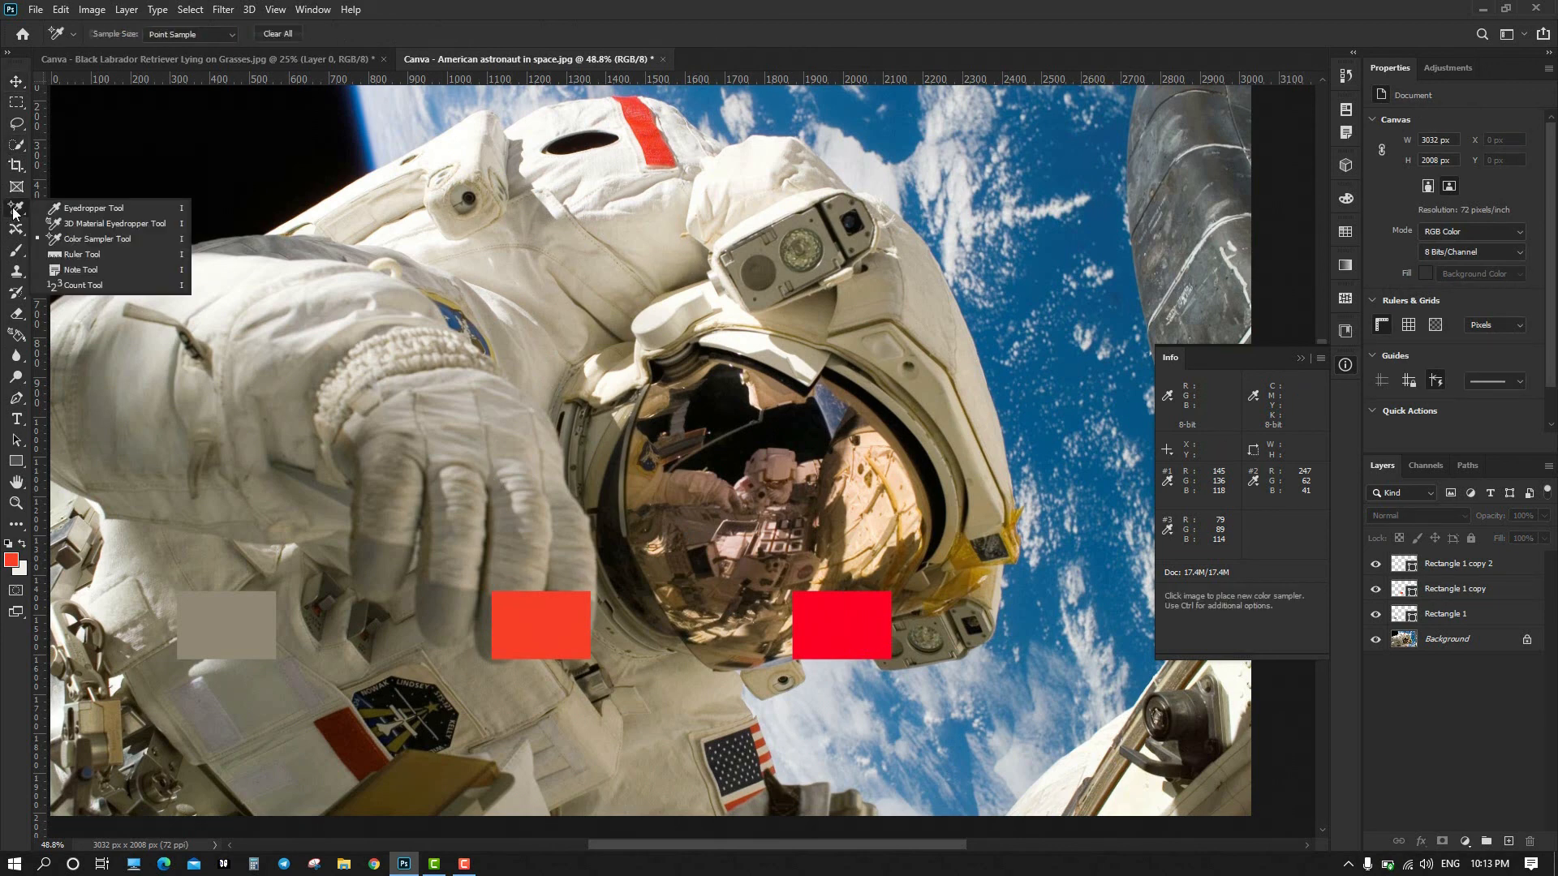
{"action": "left_click", "coordinate": [84, 208]}
{"action": "left_click", "coordinate": [275, 309]}
{"action": "left_click", "coordinate": [578, 245]}
{"action": "left_click", "coordinate": [524, 413]}
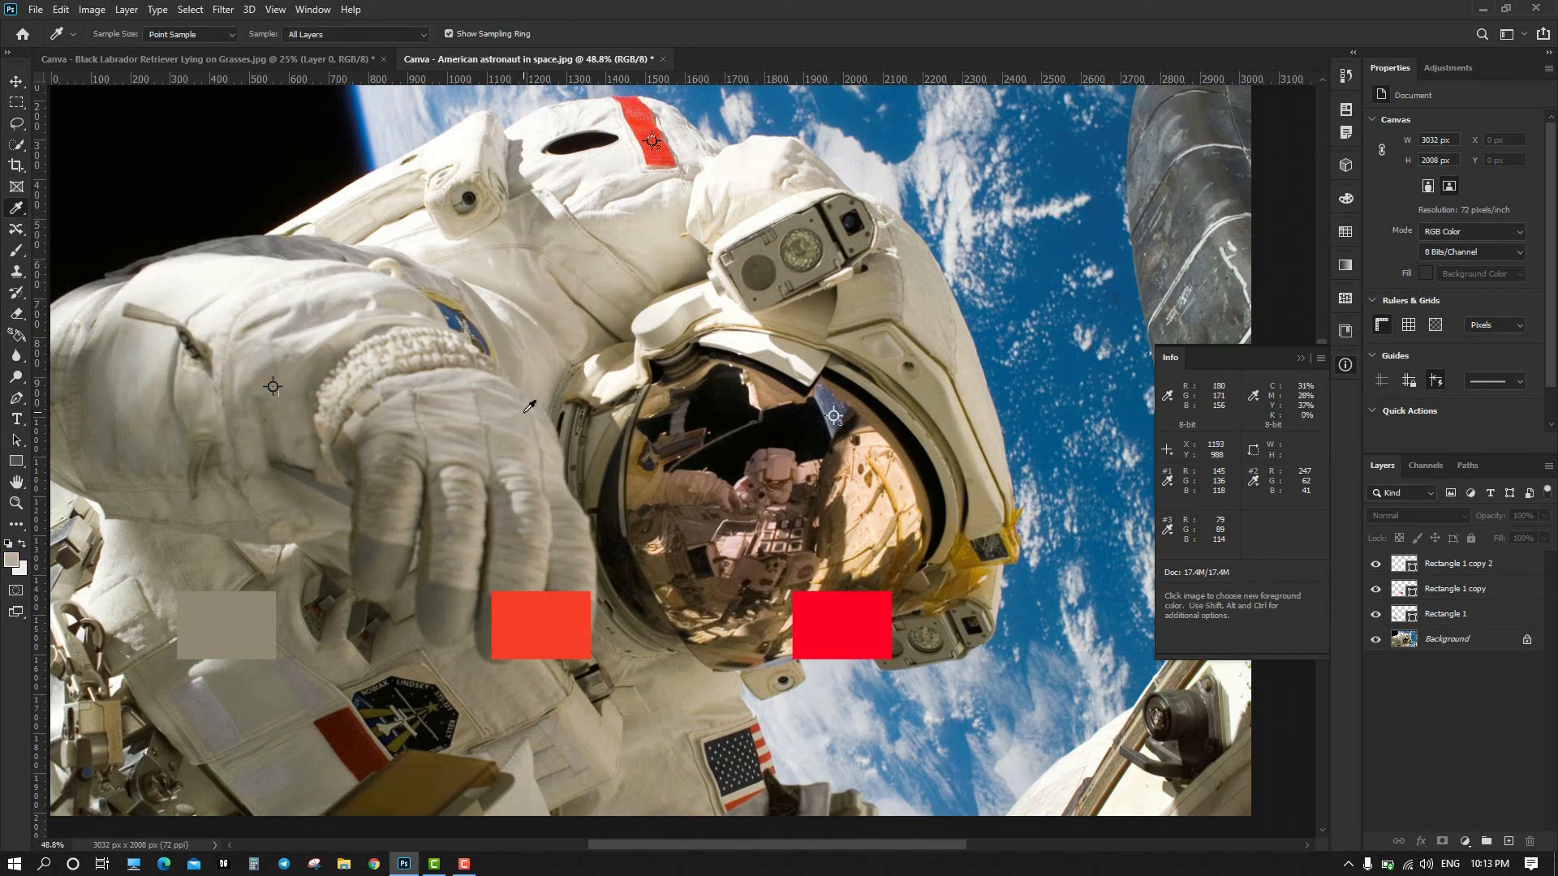
{"action": "left_click", "coordinate": [576, 286]}
{"action": "left_click", "coordinate": [464, 395]}
{"action": "left_click", "coordinate": [12, 560]}
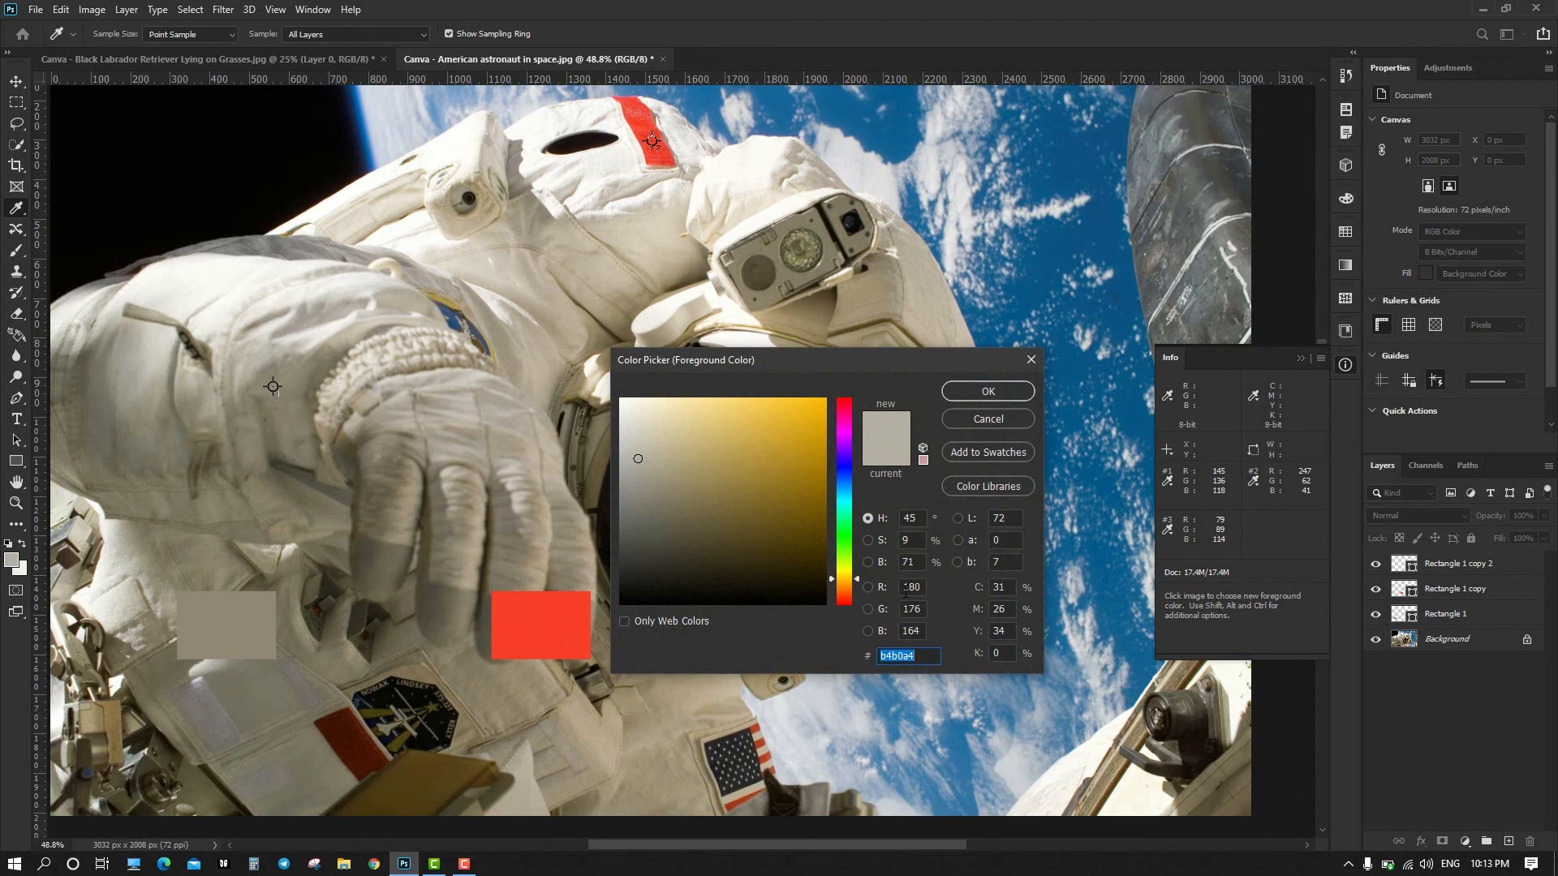
{"action": "left_click", "coordinate": [999, 391]}
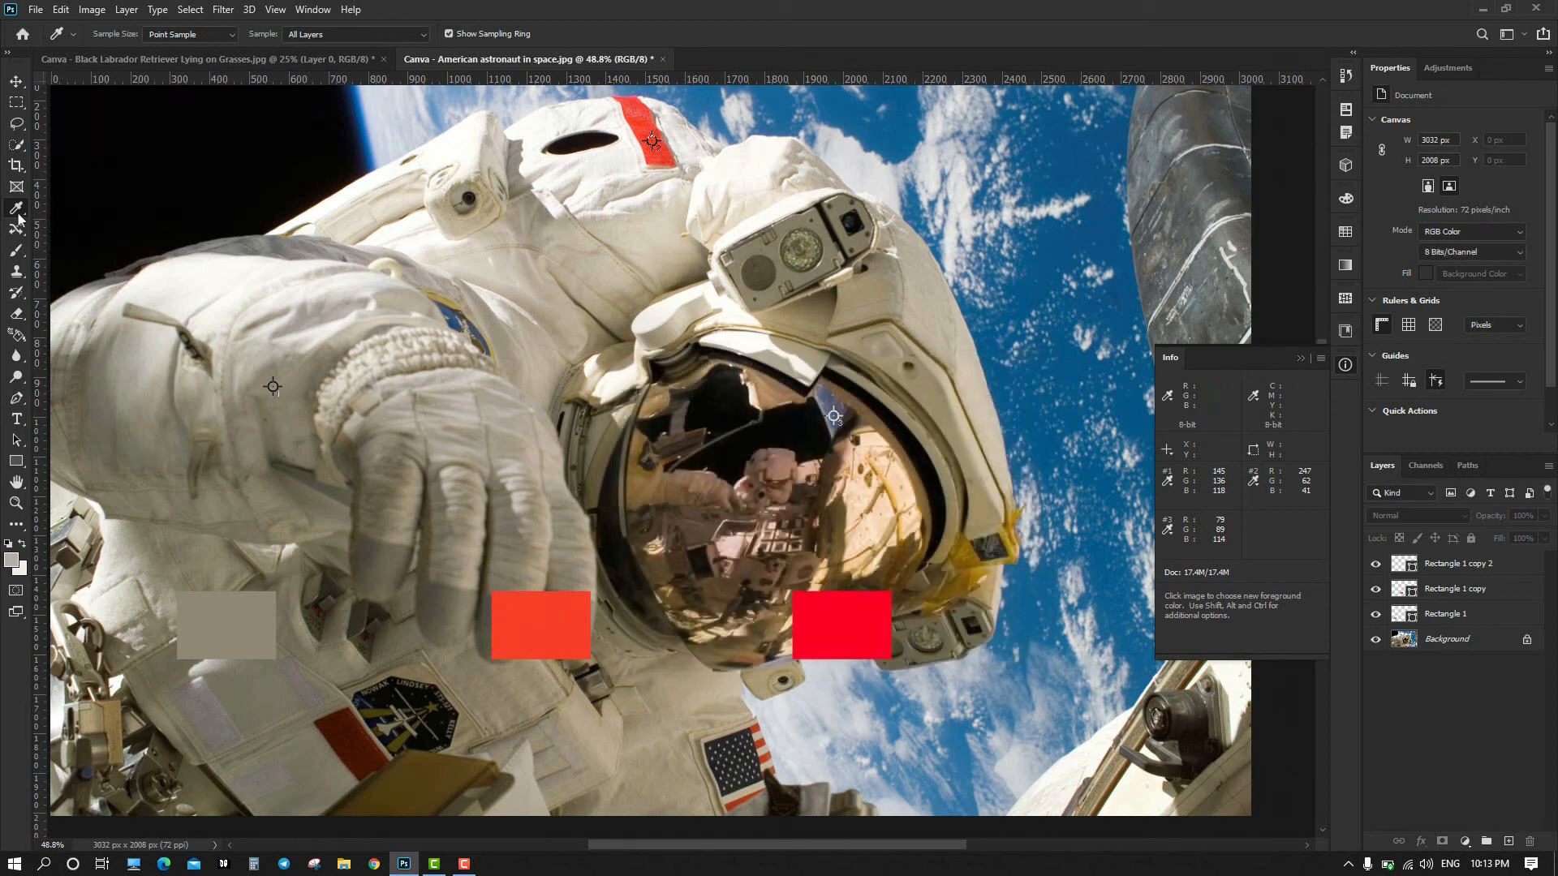
Switch to the Color Sampler Tool and on to the Ruler Tool.
{"action": "right_click", "coordinate": [13, 215]}
{"action": "left_click", "coordinate": [81, 245]}
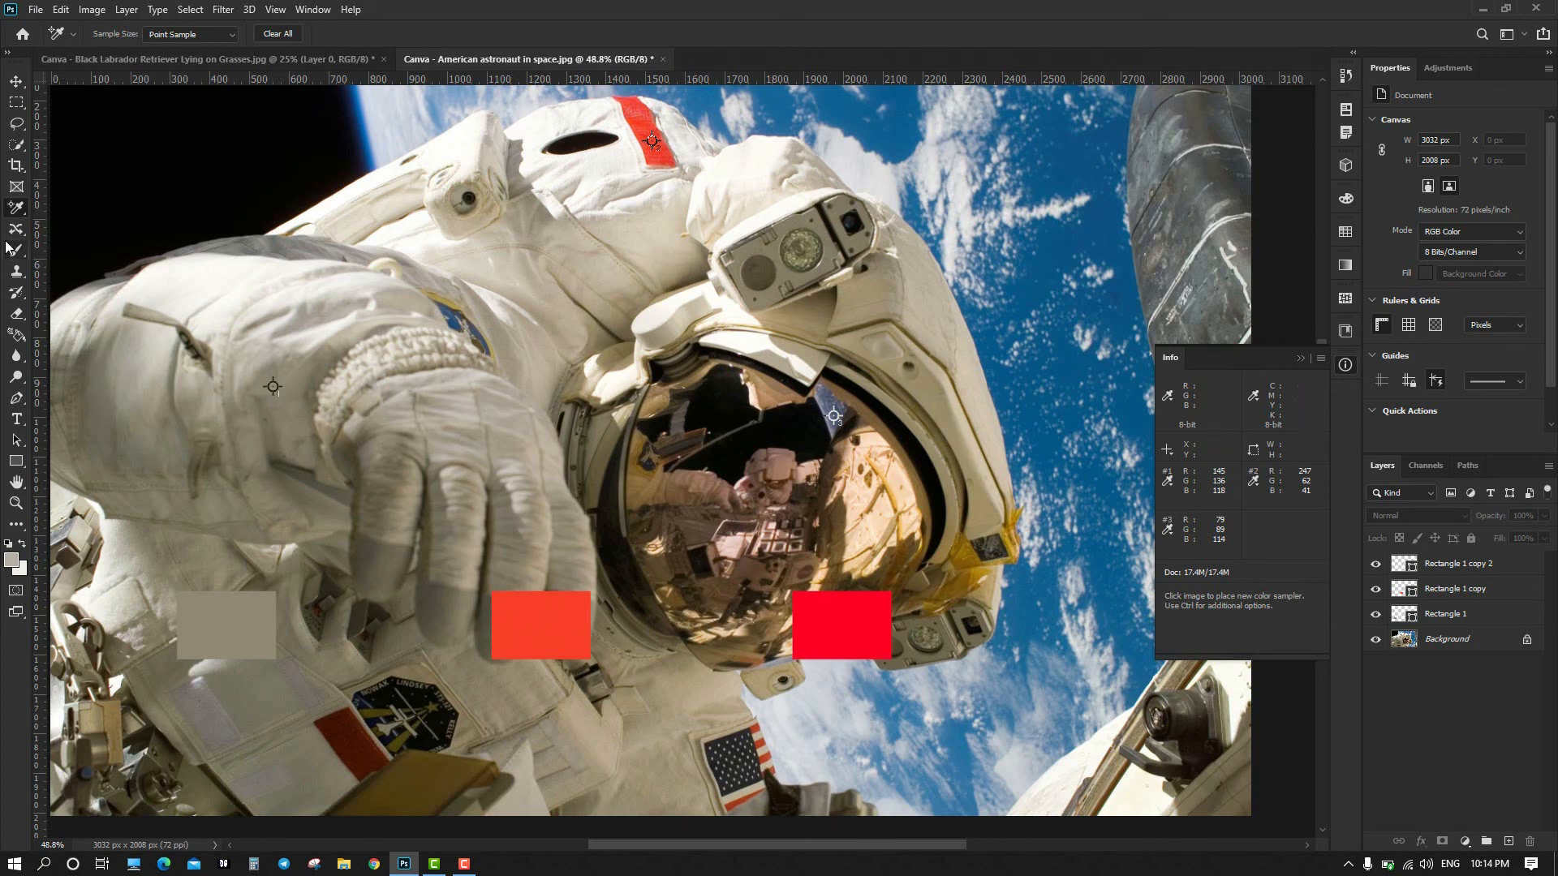
{"action": "right_click", "coordinate": [22, 211]}
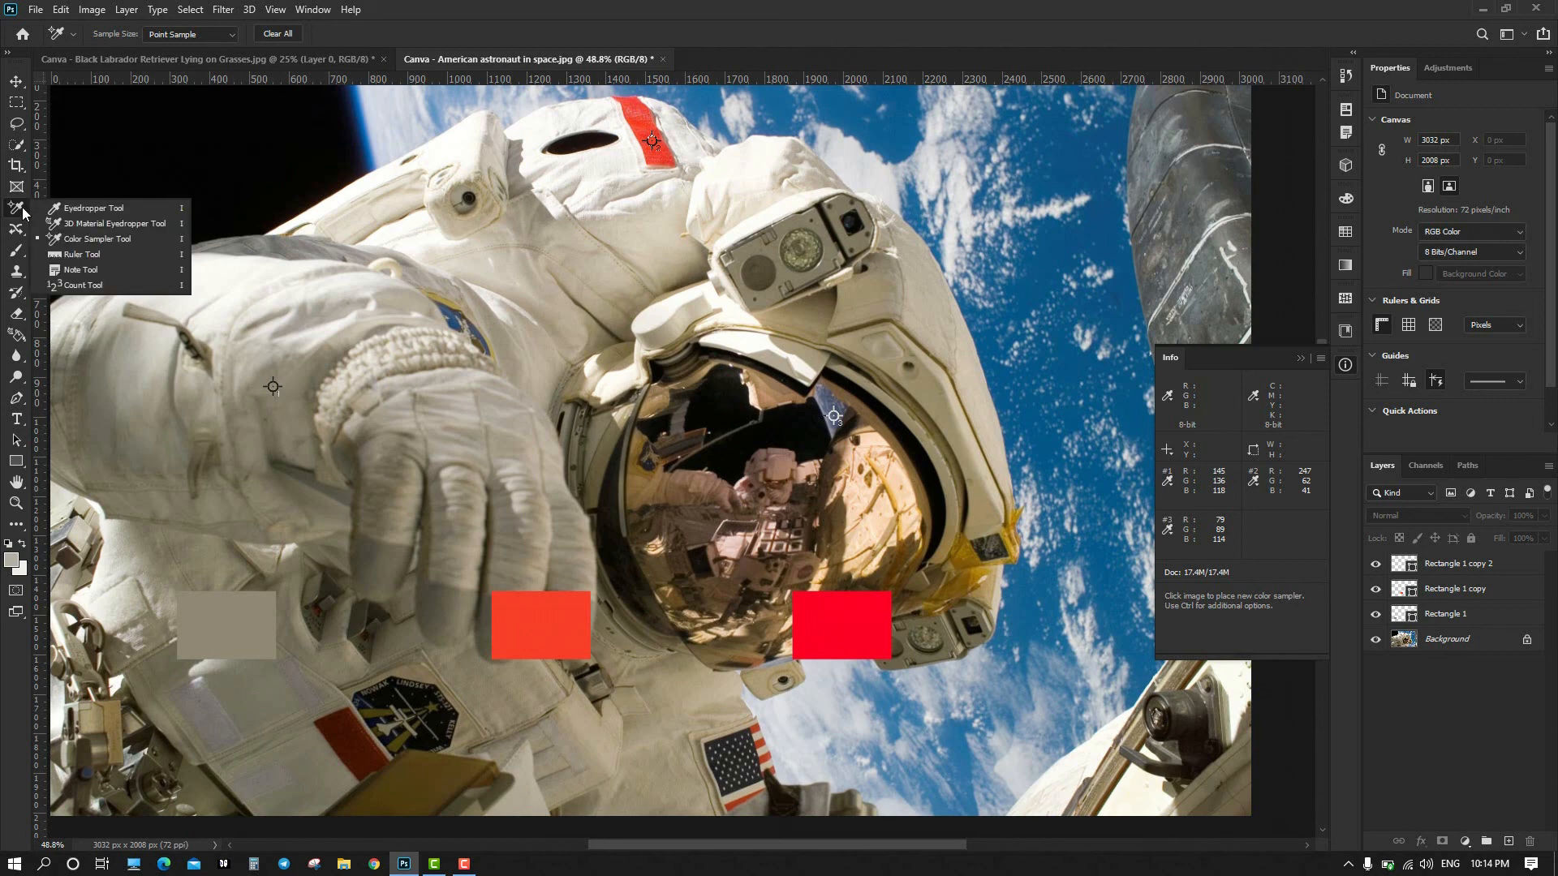
{"action": "left_click", "coordinate": [98, 257]}
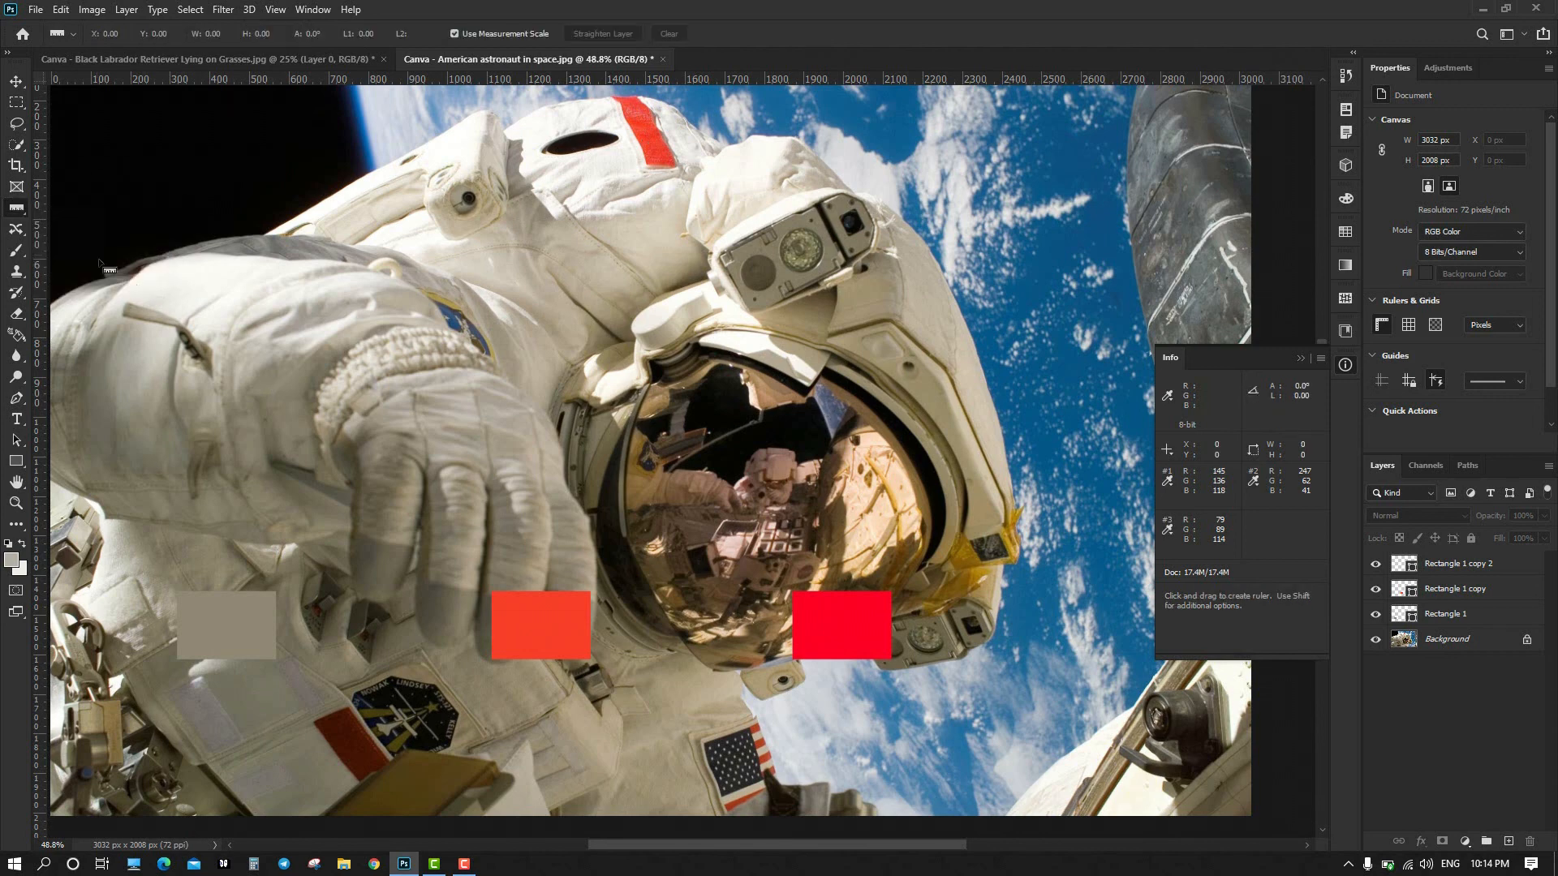
{"action": "right_click", "coordinate": [21, 212]}
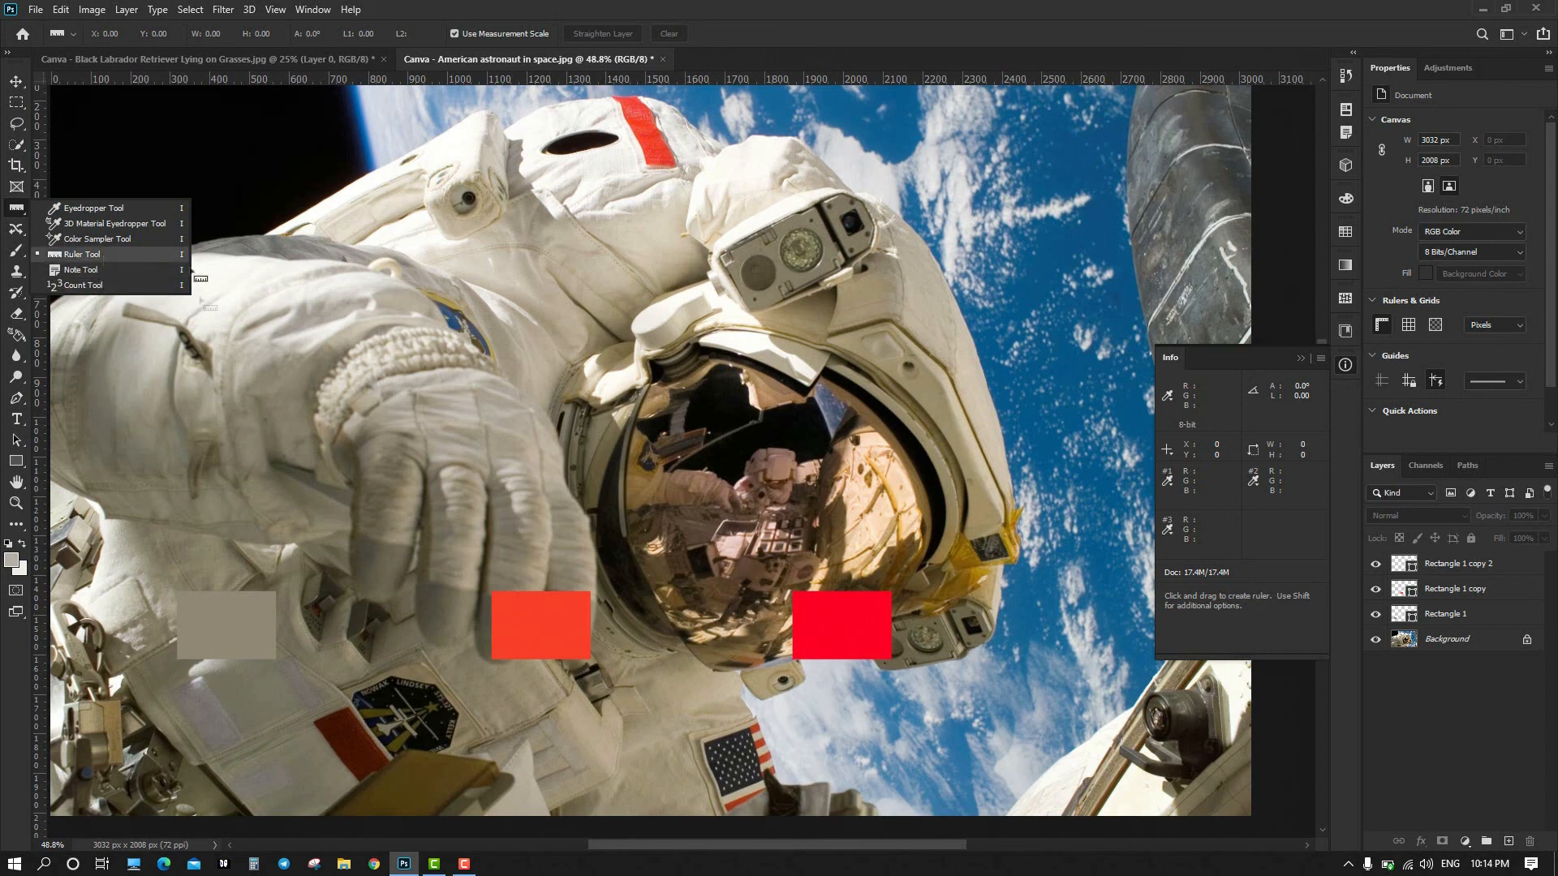
Delete the three rectangle shapes from the astronaut photo.
{"action": "left_click", "coordinate": [16, 82]}
{"action": "scroll", "coordinate": [702, 393], "scroll_direction": "down", "scroll_amount": 2}
{"action": "scroll", "coordinate": [703, 394], "scroll_direction": "down", "scroll_amount": 2}
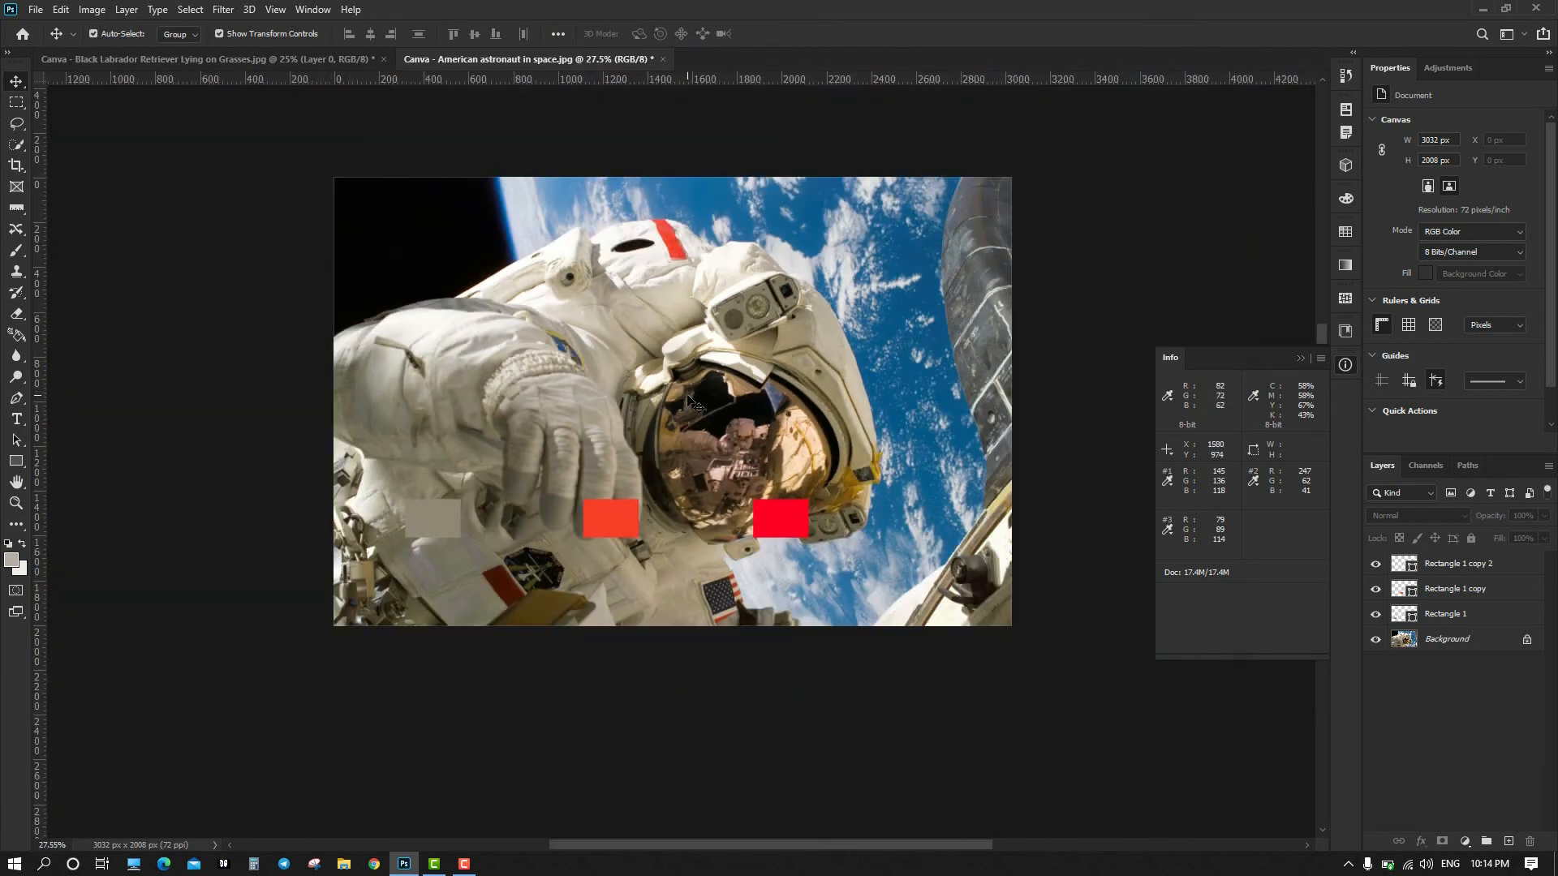
{"action": "scroll", "coordinate": [698, 401], "scroll_direction": "up", "scroll_amount": 1}
{"action": "left_click_drag", "start_coordinate": [473, 260], "coordinate": [917, 732]}
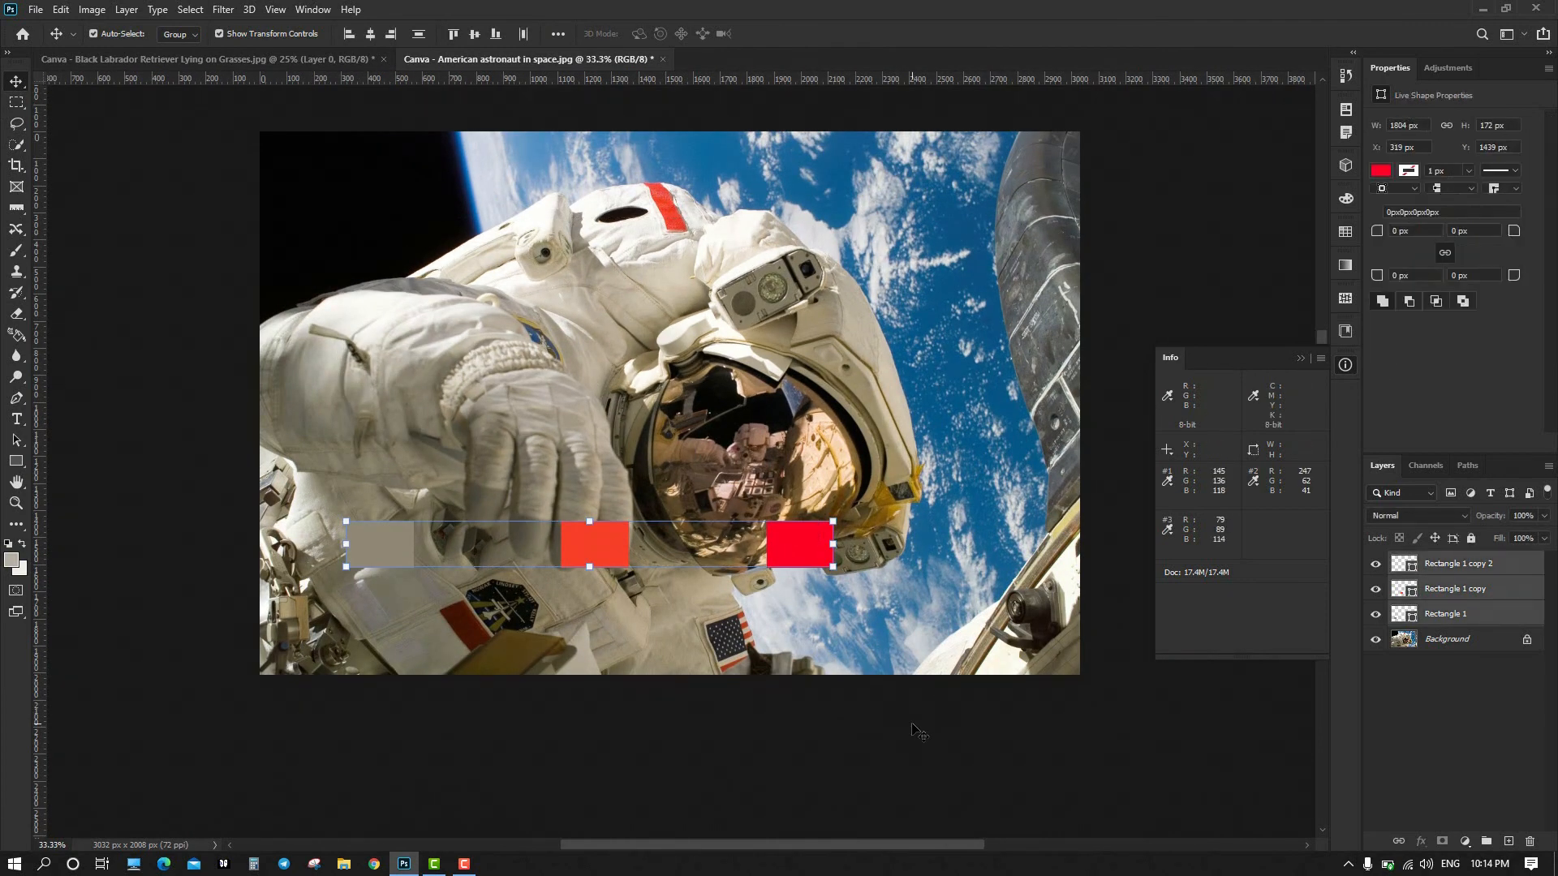
{"action": "key", "text": "Delete"}
{"action": "scroll", "coordinate": [760, 442], "scroll_direction": "up", "scroll_amount": 1}
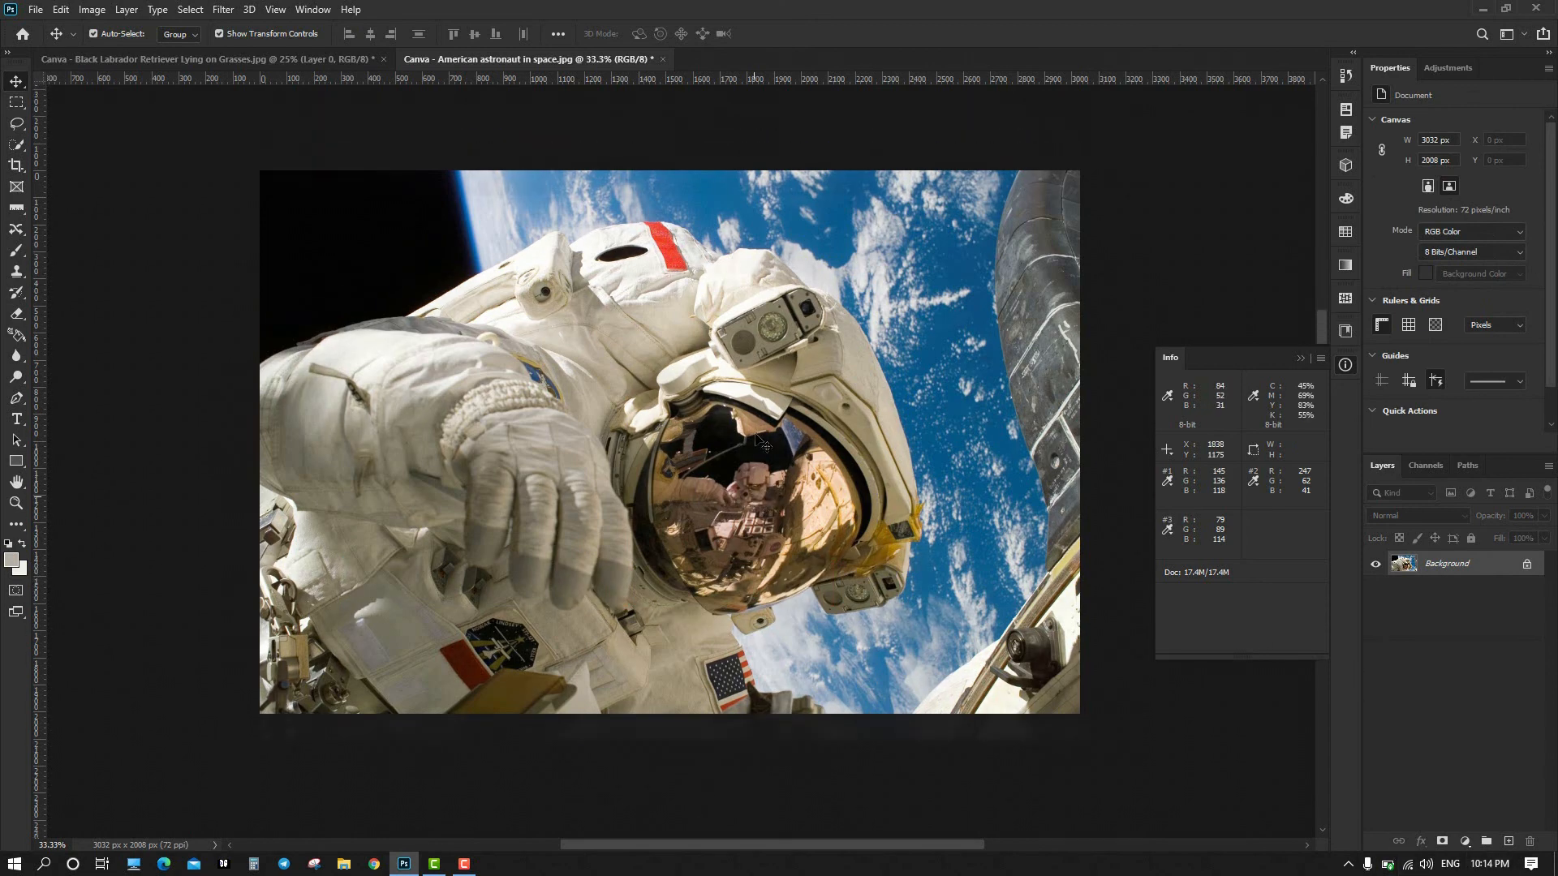
{"action": "scroll", "coordinate": [760, 443], "scroll_direction": "up", "scroll_amount": 1}
Measure the astronaut photo's top, left and right edges and its diagonal with the Ruler Tool, and undo the latest rectangle edits.
{"action": "left_click", "coordinate": [18, 208]}
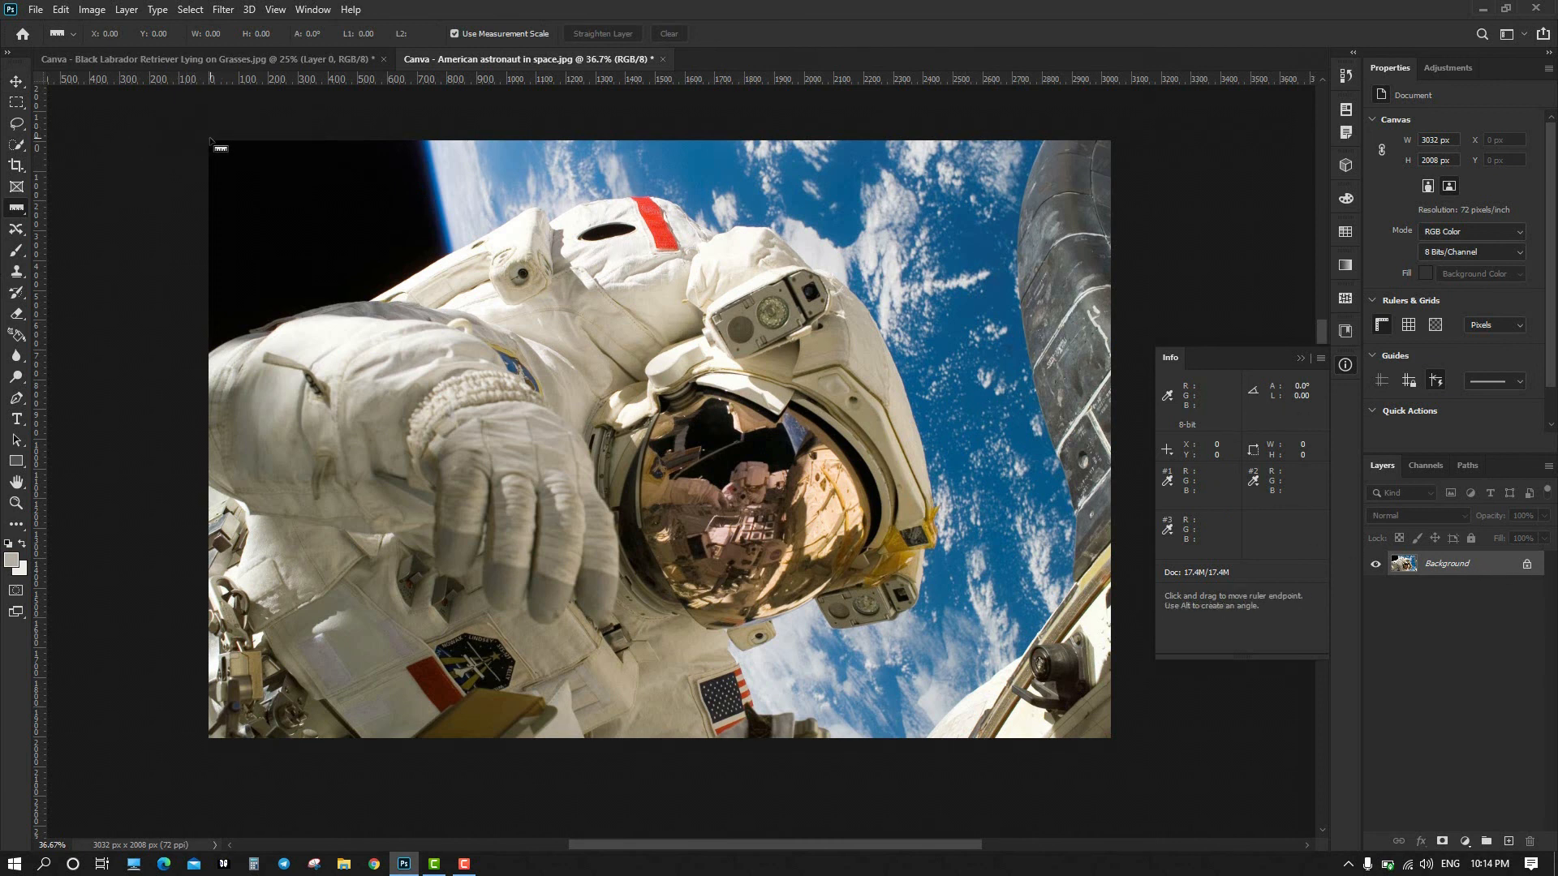
{"action": "left_click_drag", "start_coordinate": [206, 137], "coordinate": [1111, 142]}
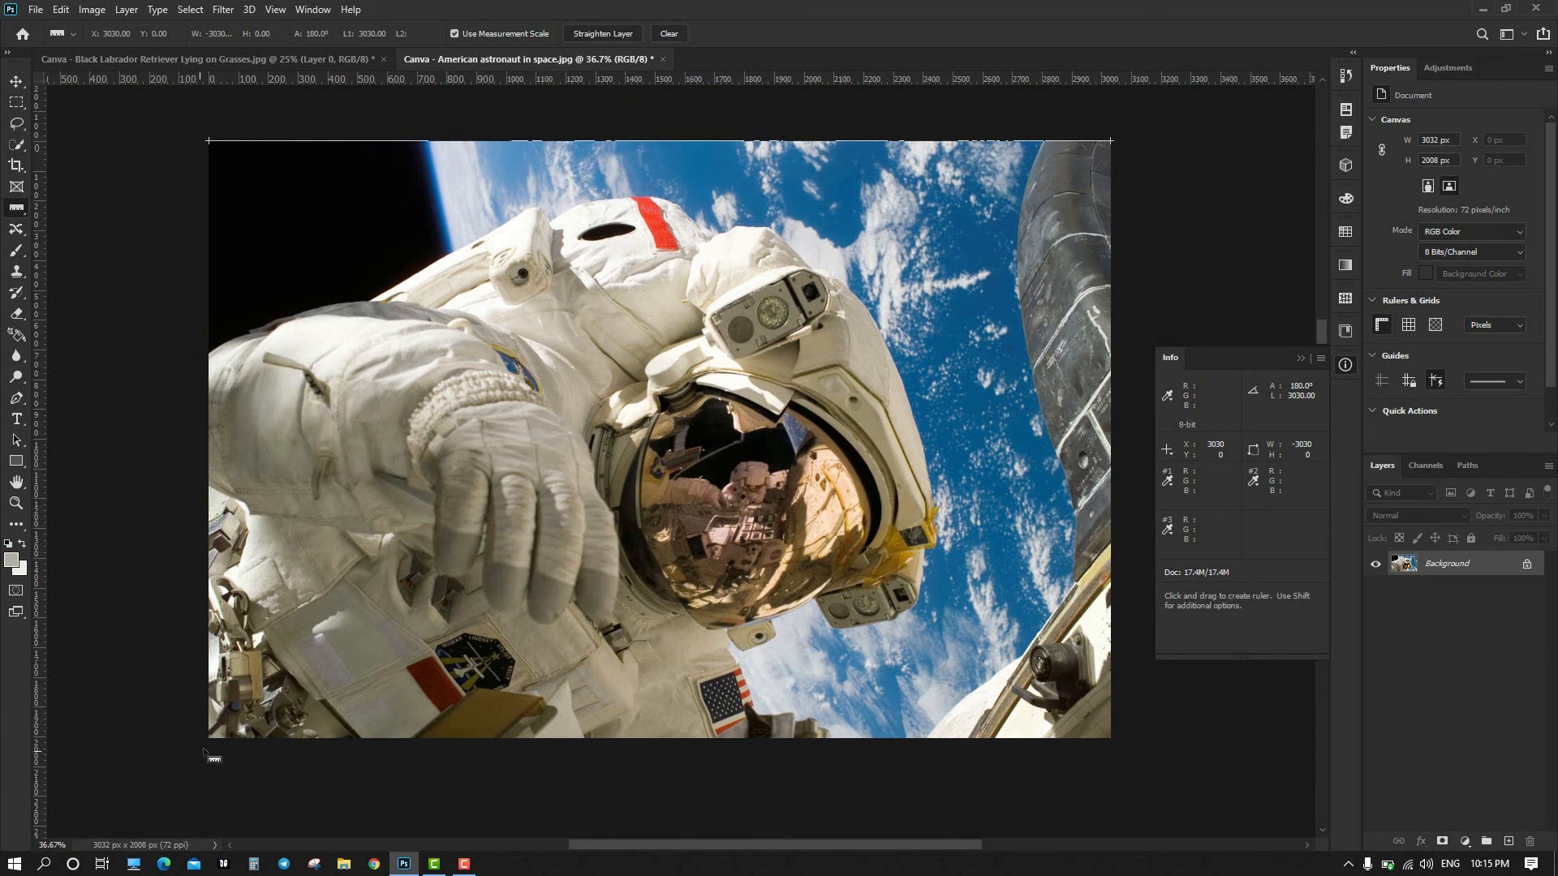
{"action": "left_click_drag", "start_coordinate": [207, 739], "coordinate": [206, 140]}
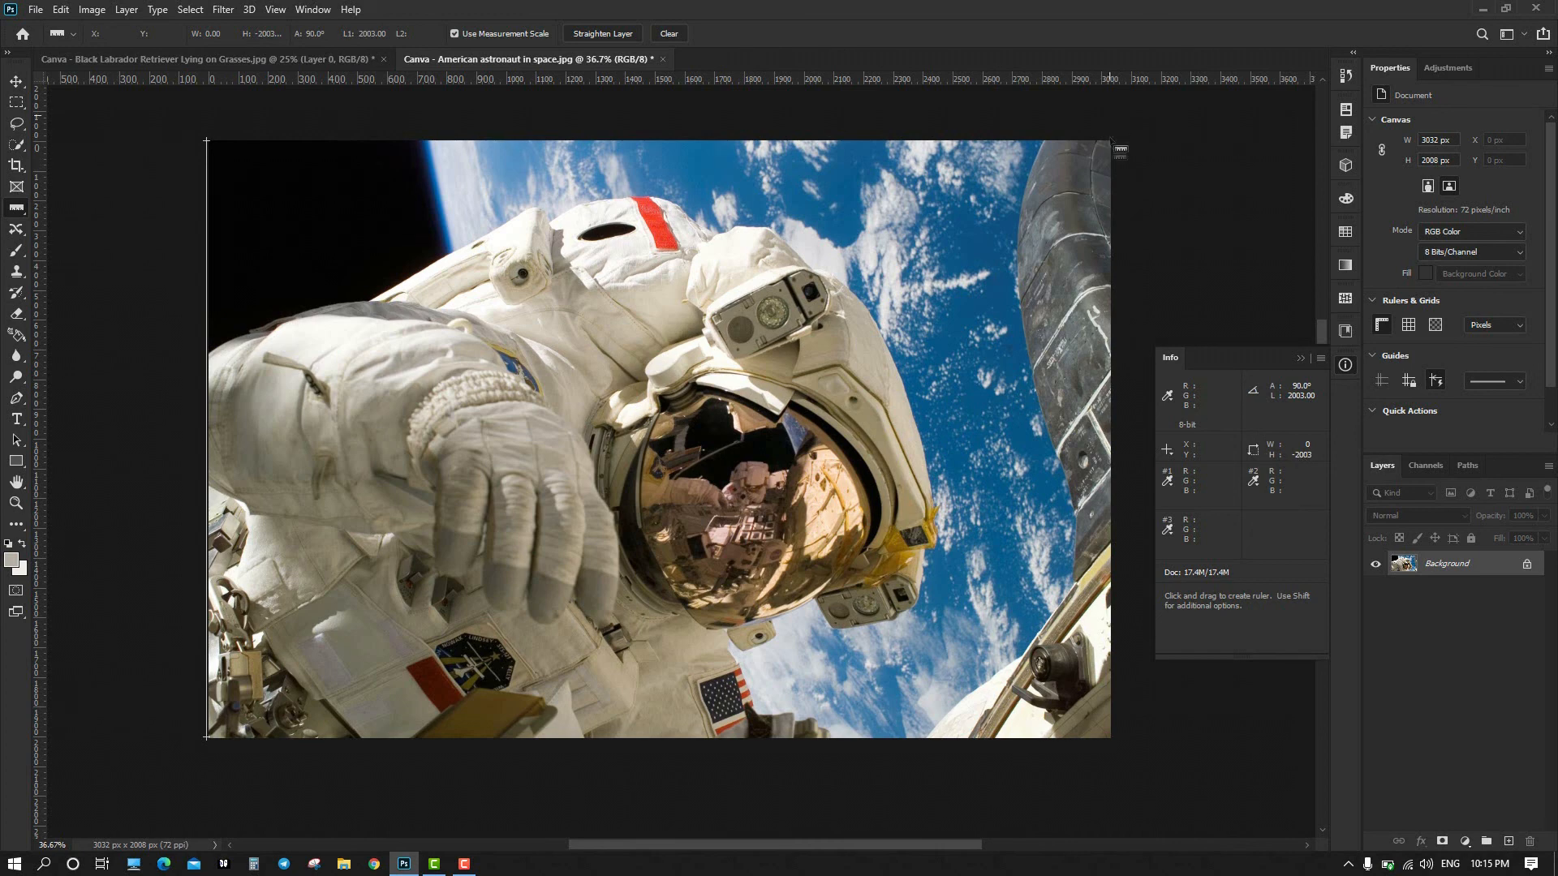
{"action": "key", "text": "shift"}
{"action": "left_click_drag", "start_coordinate": [1114, 140], "coordinate": [1123, 737]}
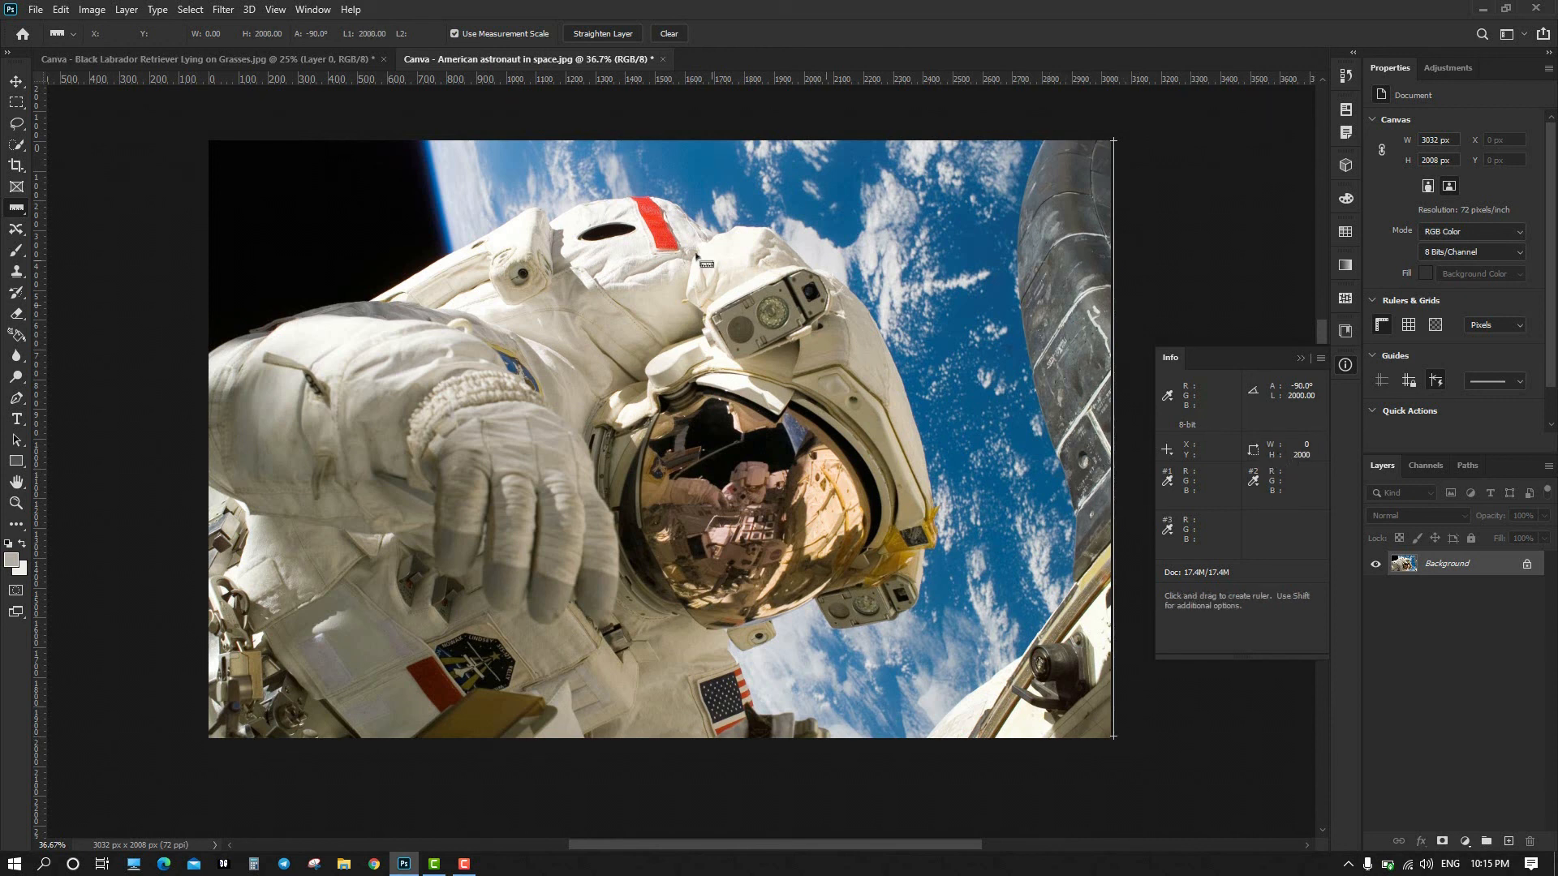
{"action": "left_click_drag", "start_coordinate": [212, 144], "coordinate": [1109, 739]}
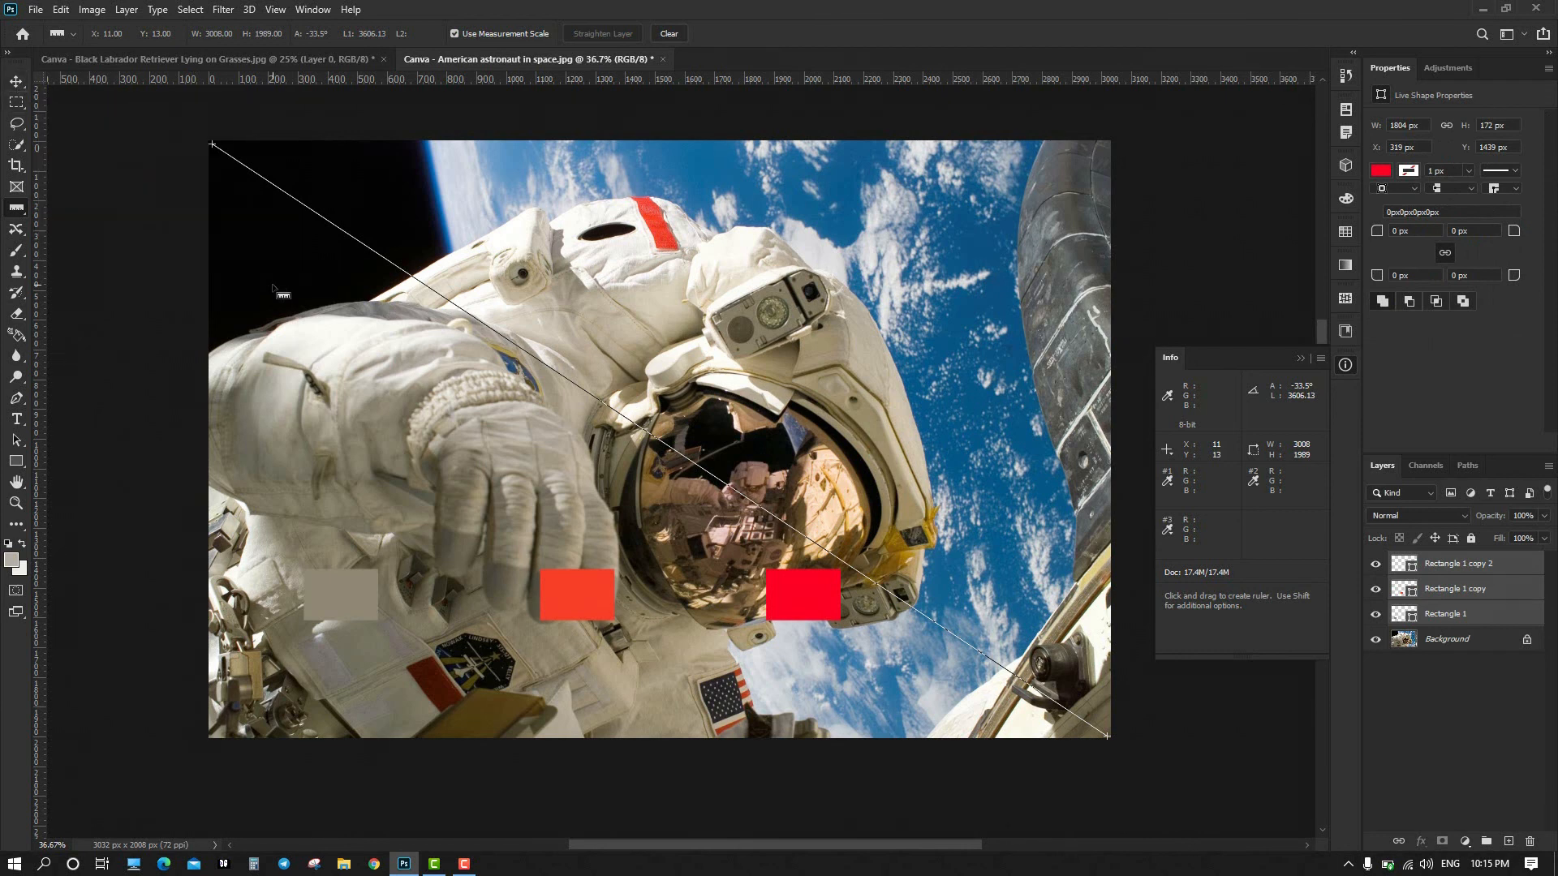
{"action": "key", "text": "ctrl+z"}
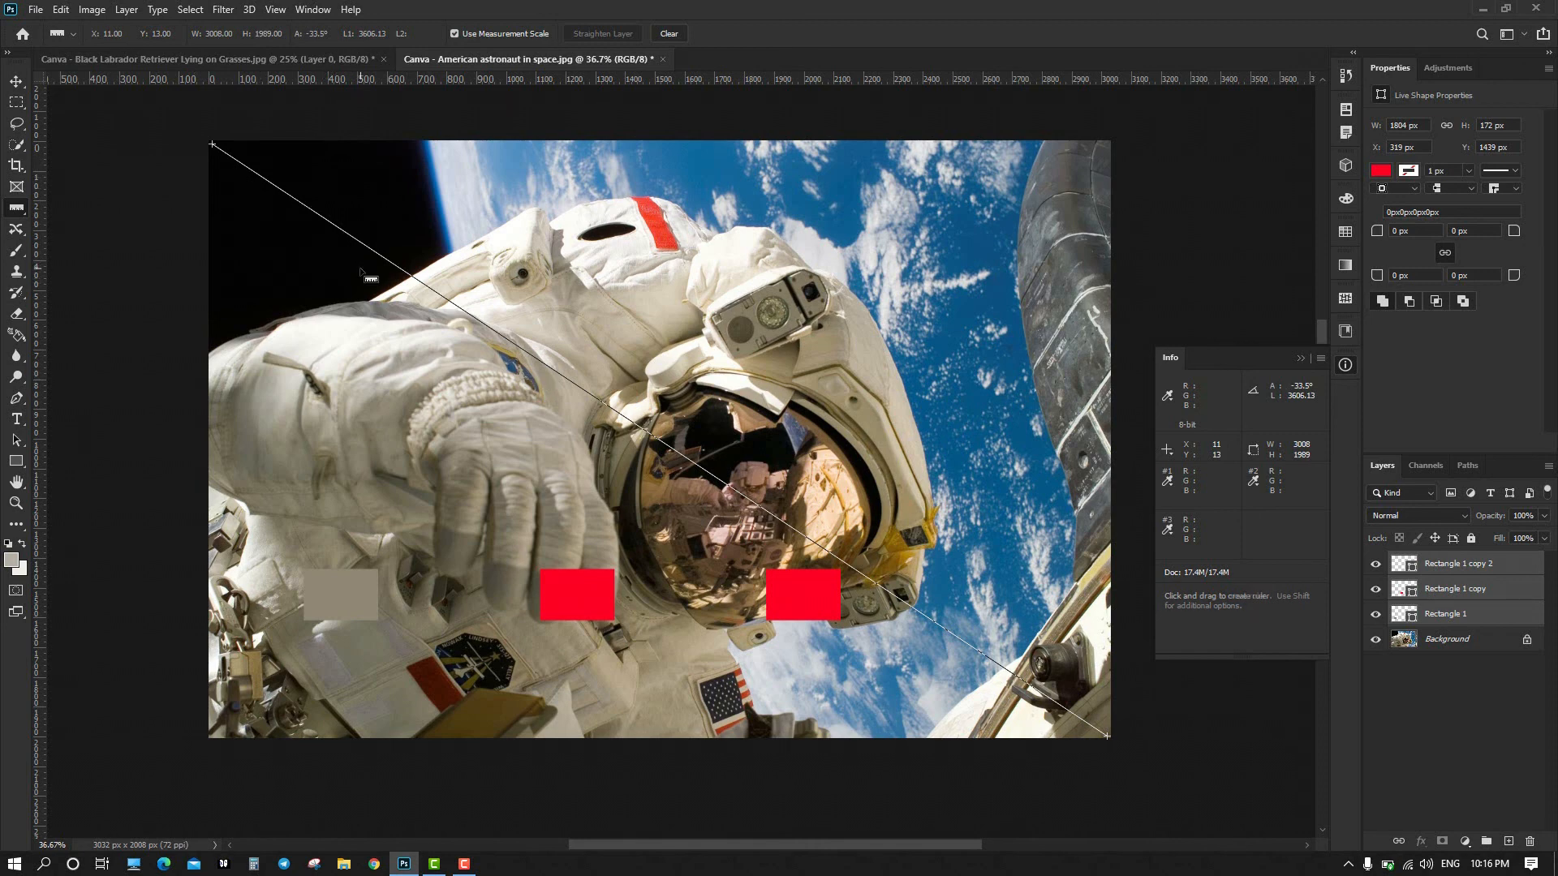
Switch to the Black Labrador document and measure along the tilted photo's top edge with the Ruler Tool.
{"action": "left_click", "coordinate": [169, 61]}
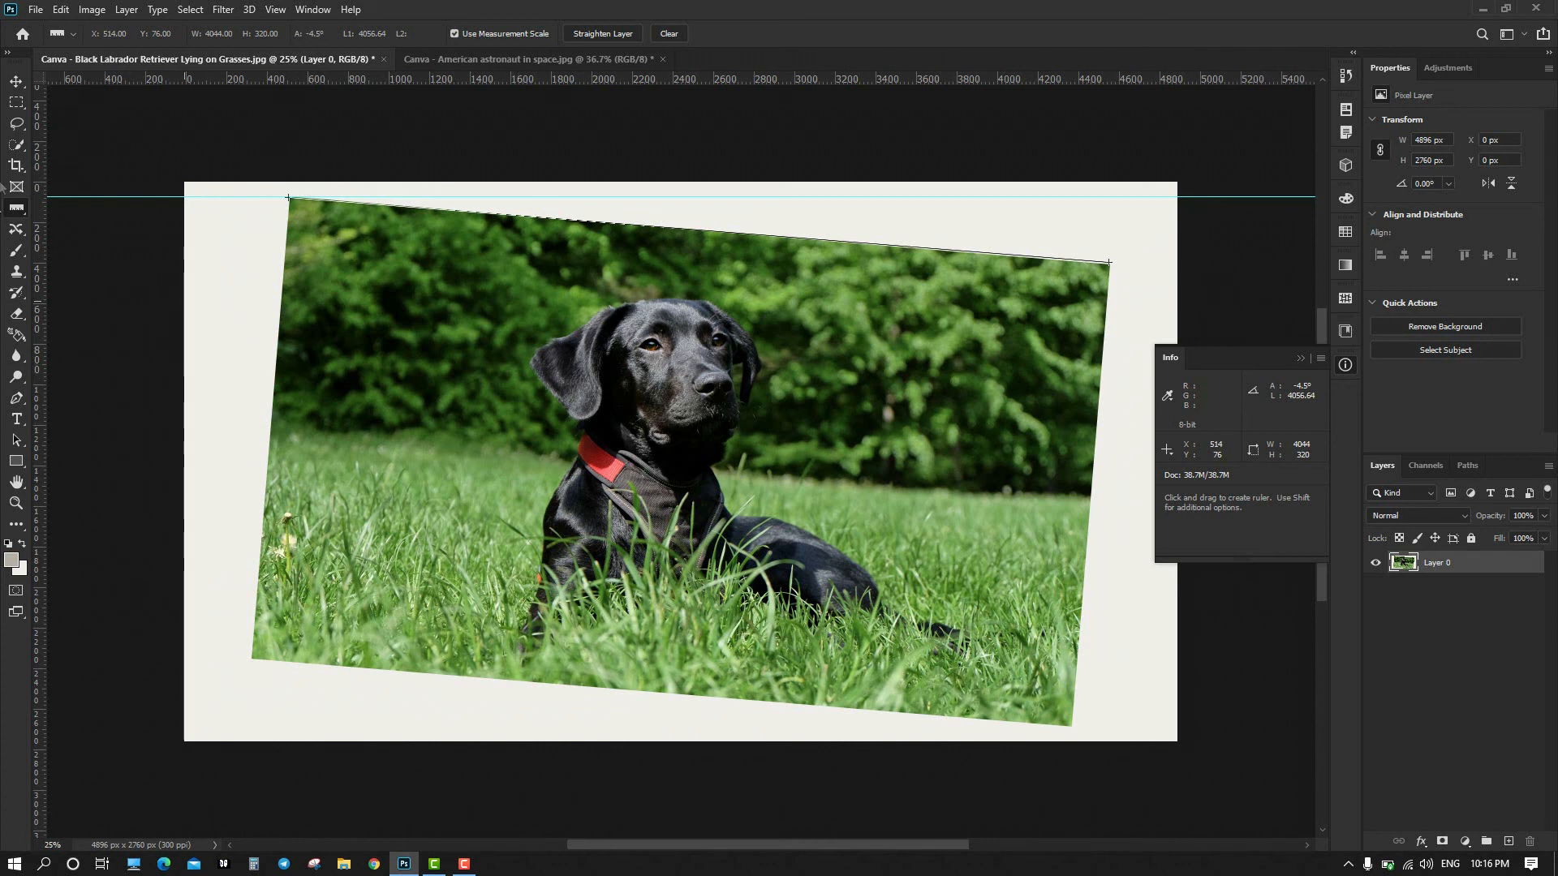
{"action": "left_click", "coordinate": [18, 82]}
{"action": "left_click", "coordinate": [16, 208]}
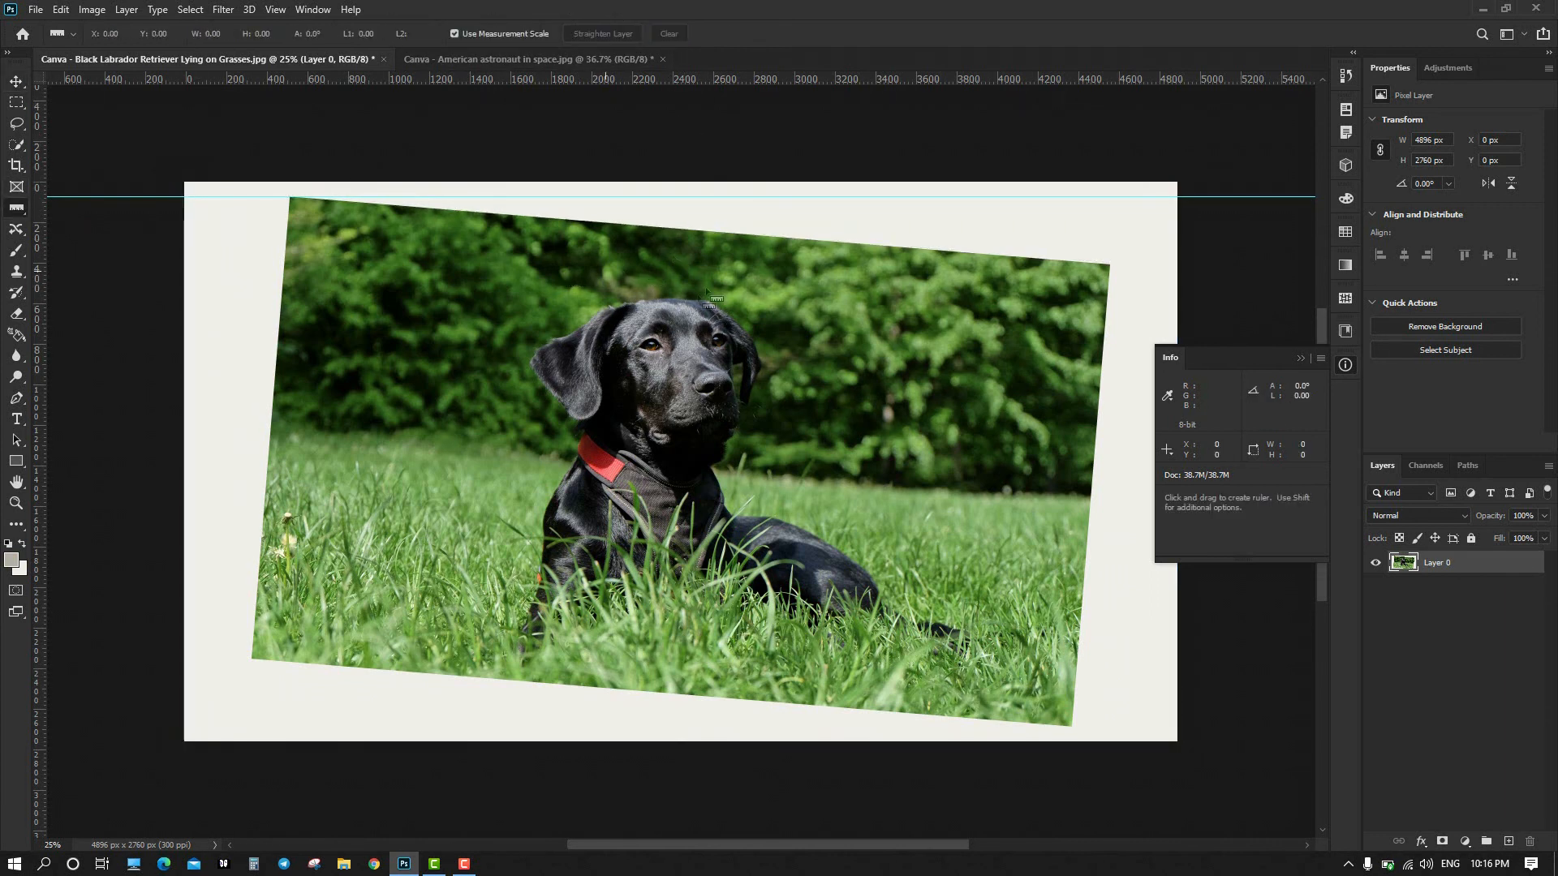
{"action": "right_click", "coordinate": [18, 209]}
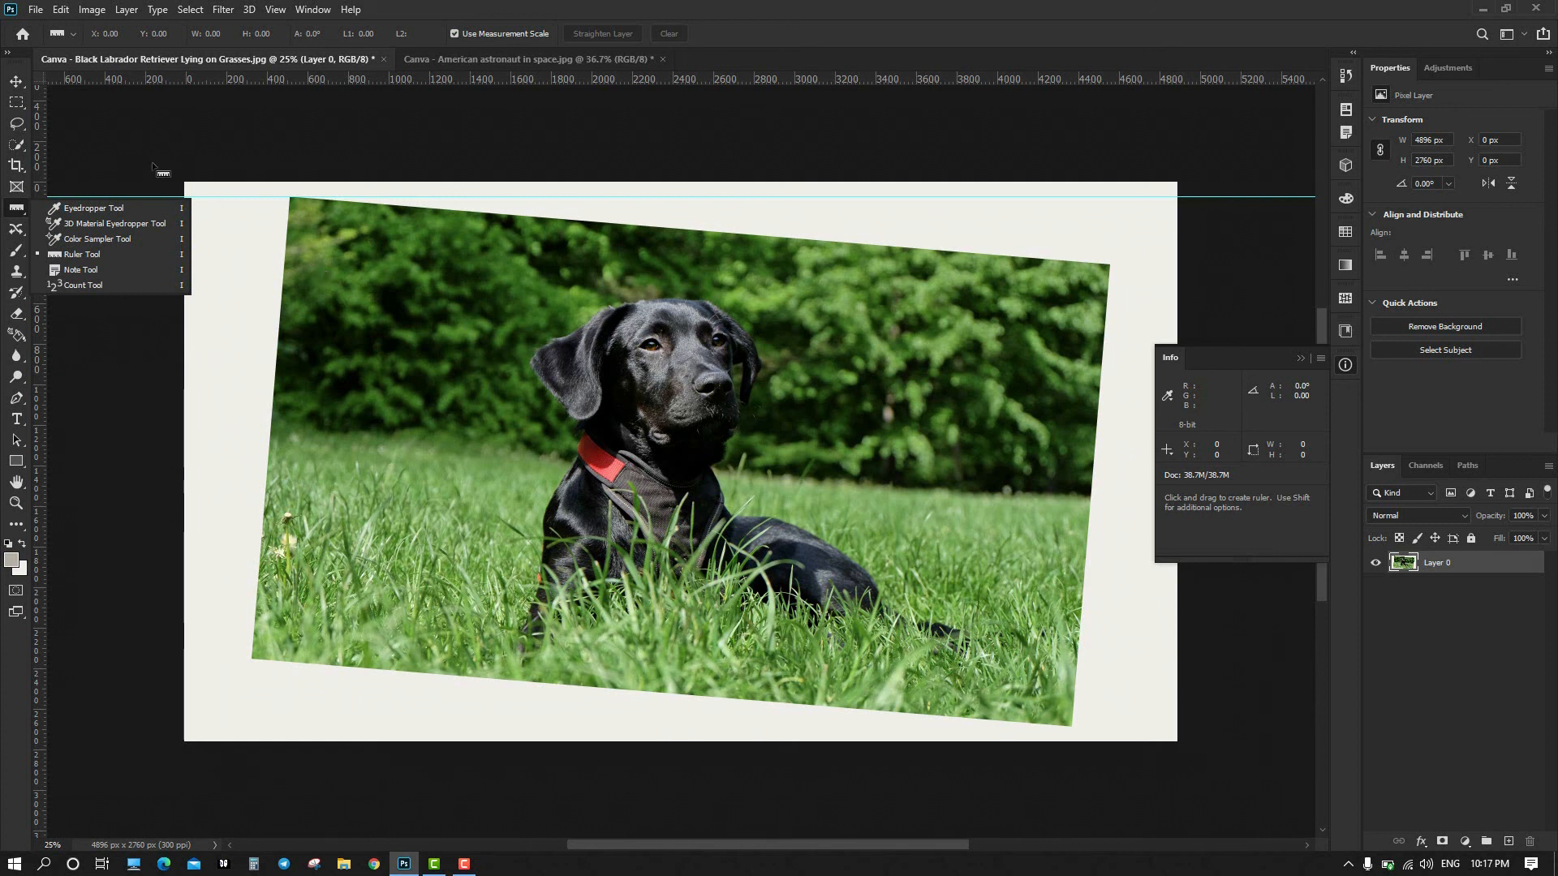
{"action": "left_click", "coordinate": [62, 255]}
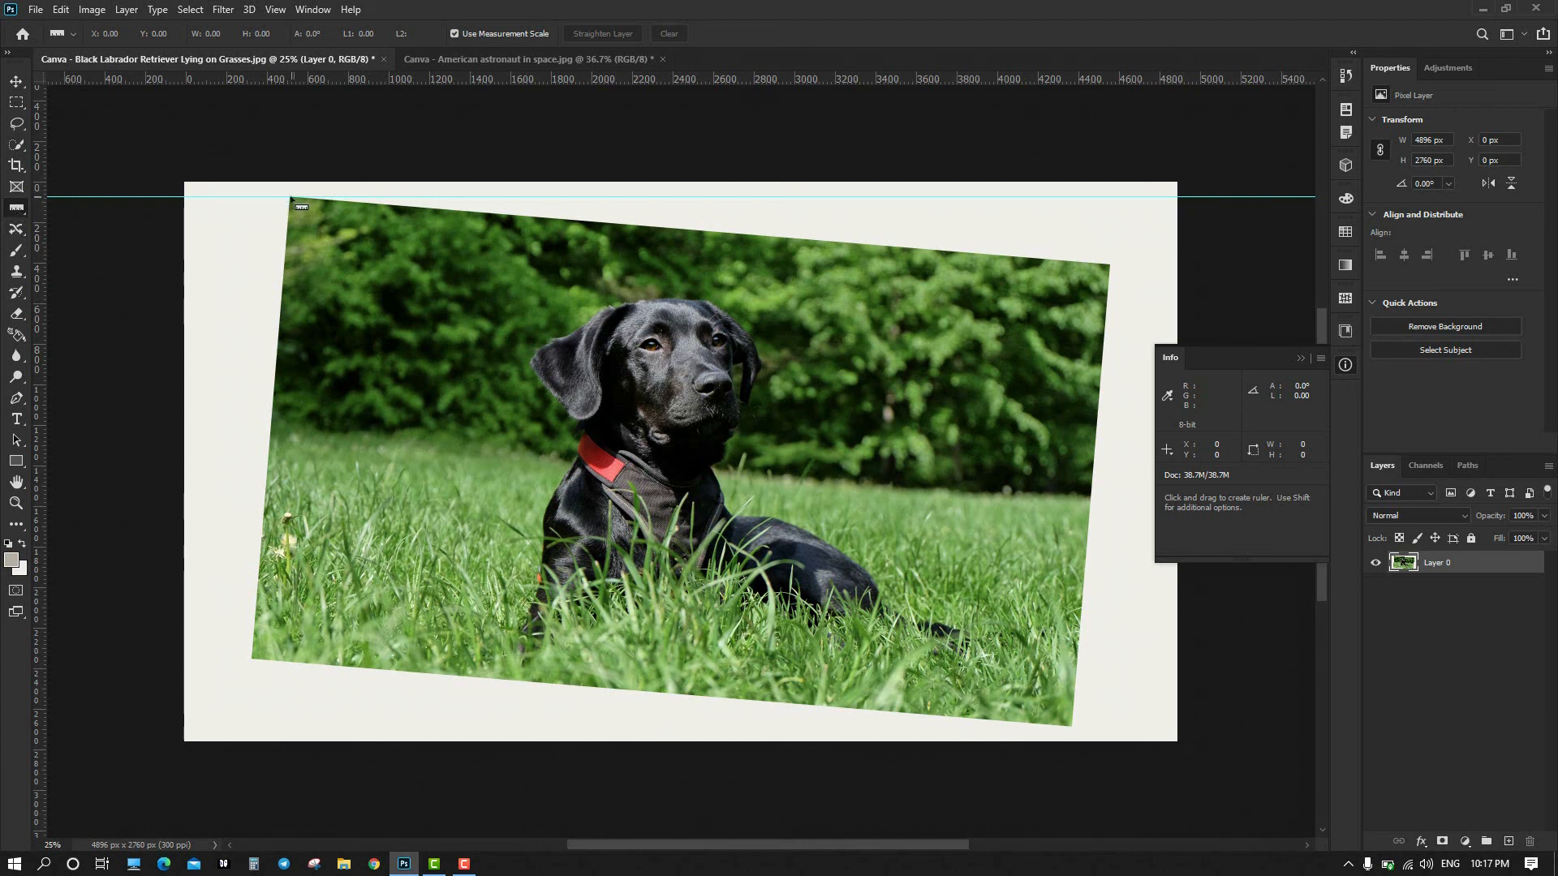
{"action": "left_click_drag", "start_coordinate": [288, 197], "coordinate": [1111, 264]}
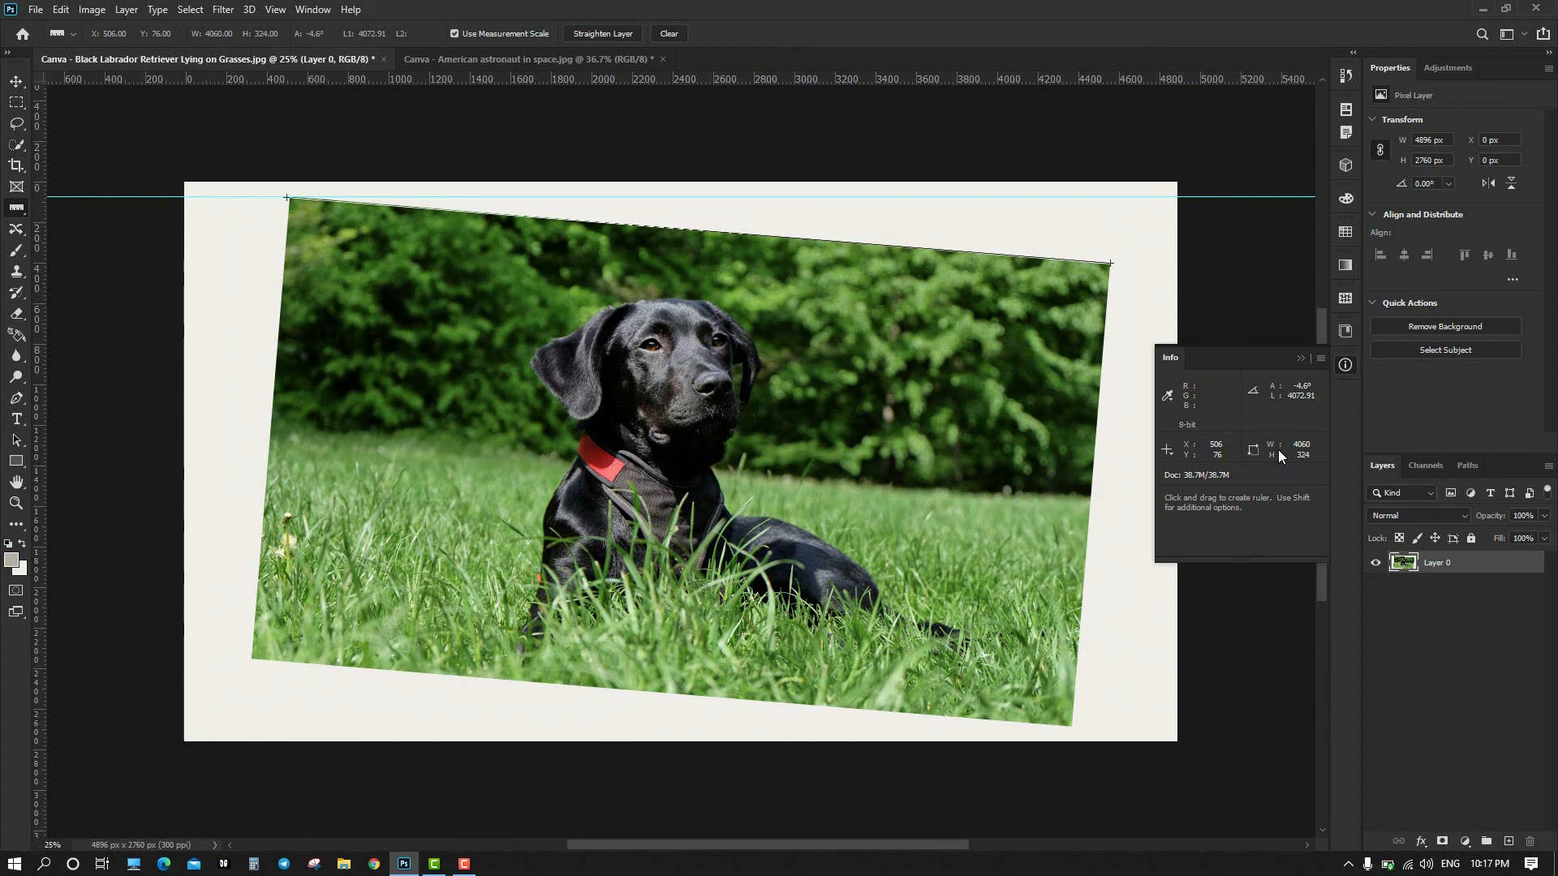
Straighten the Labrador layer to the ruler line and undo the straightening.
{"action": "left_click", "coordinate": [603, 37]}
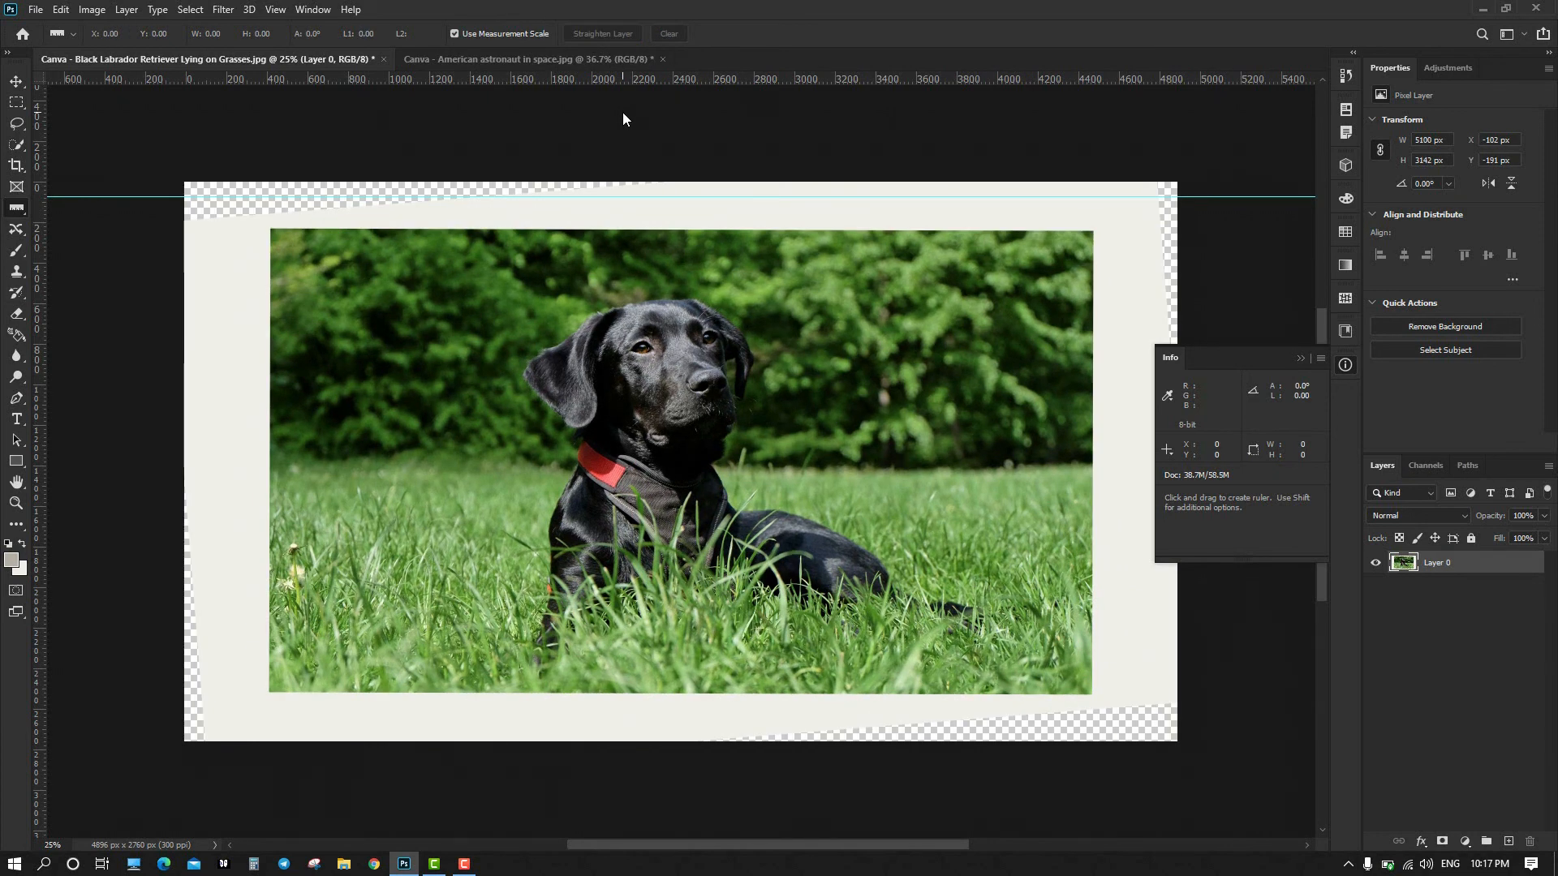
{"action": "key", "text": "ctrl+z"}
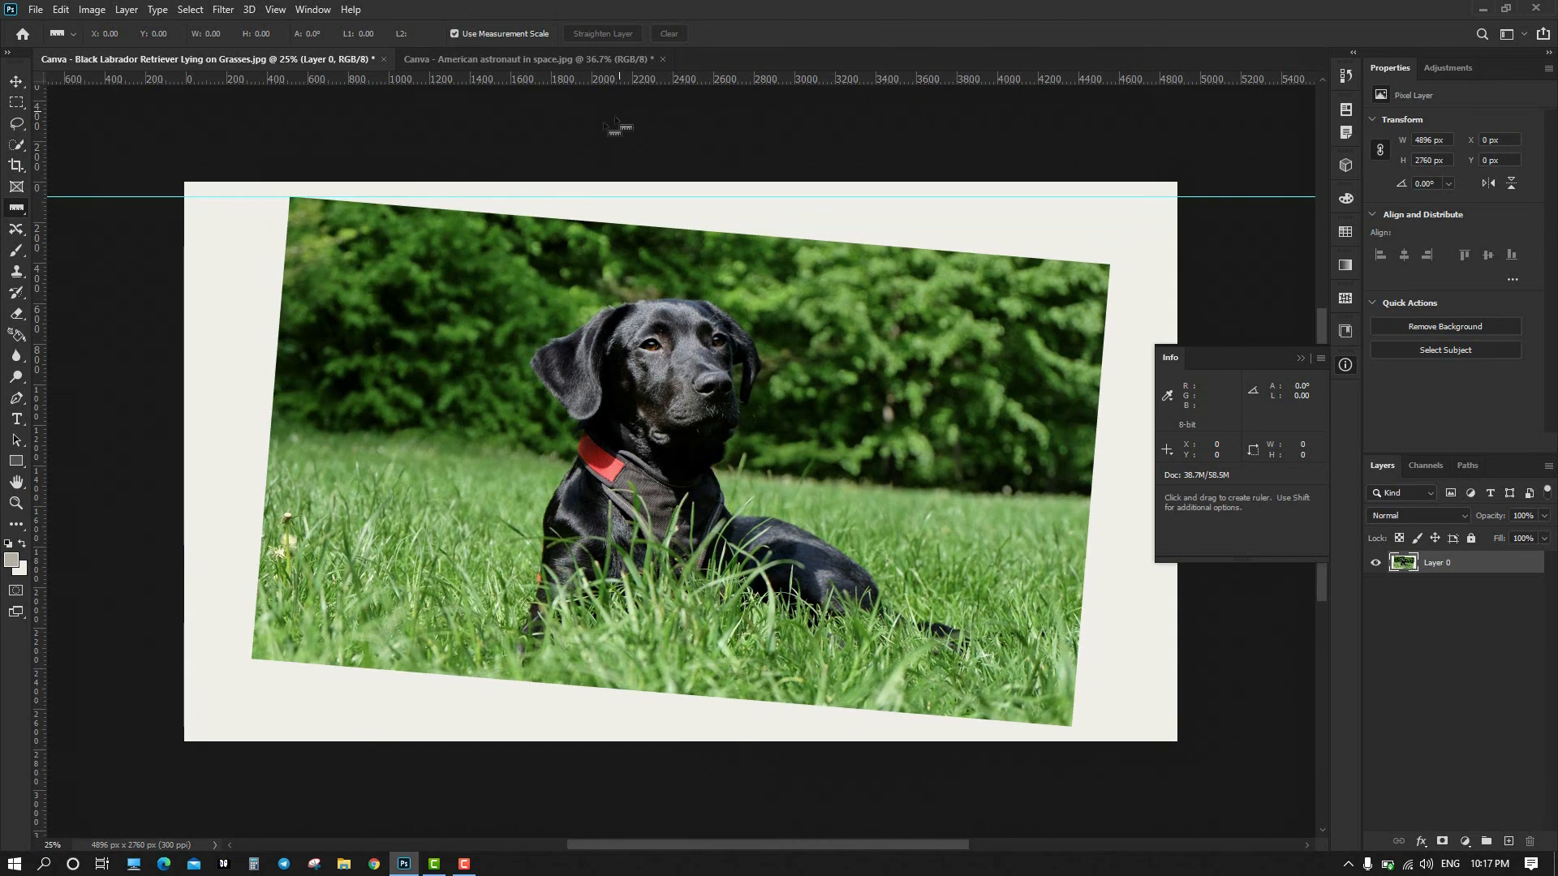
Place one note on the dark foliage and one on the dog's eye with the Note Tool, writing "Change to eye" in the eye note.
{"action": "right_click", "coordinate": [15, 214]}
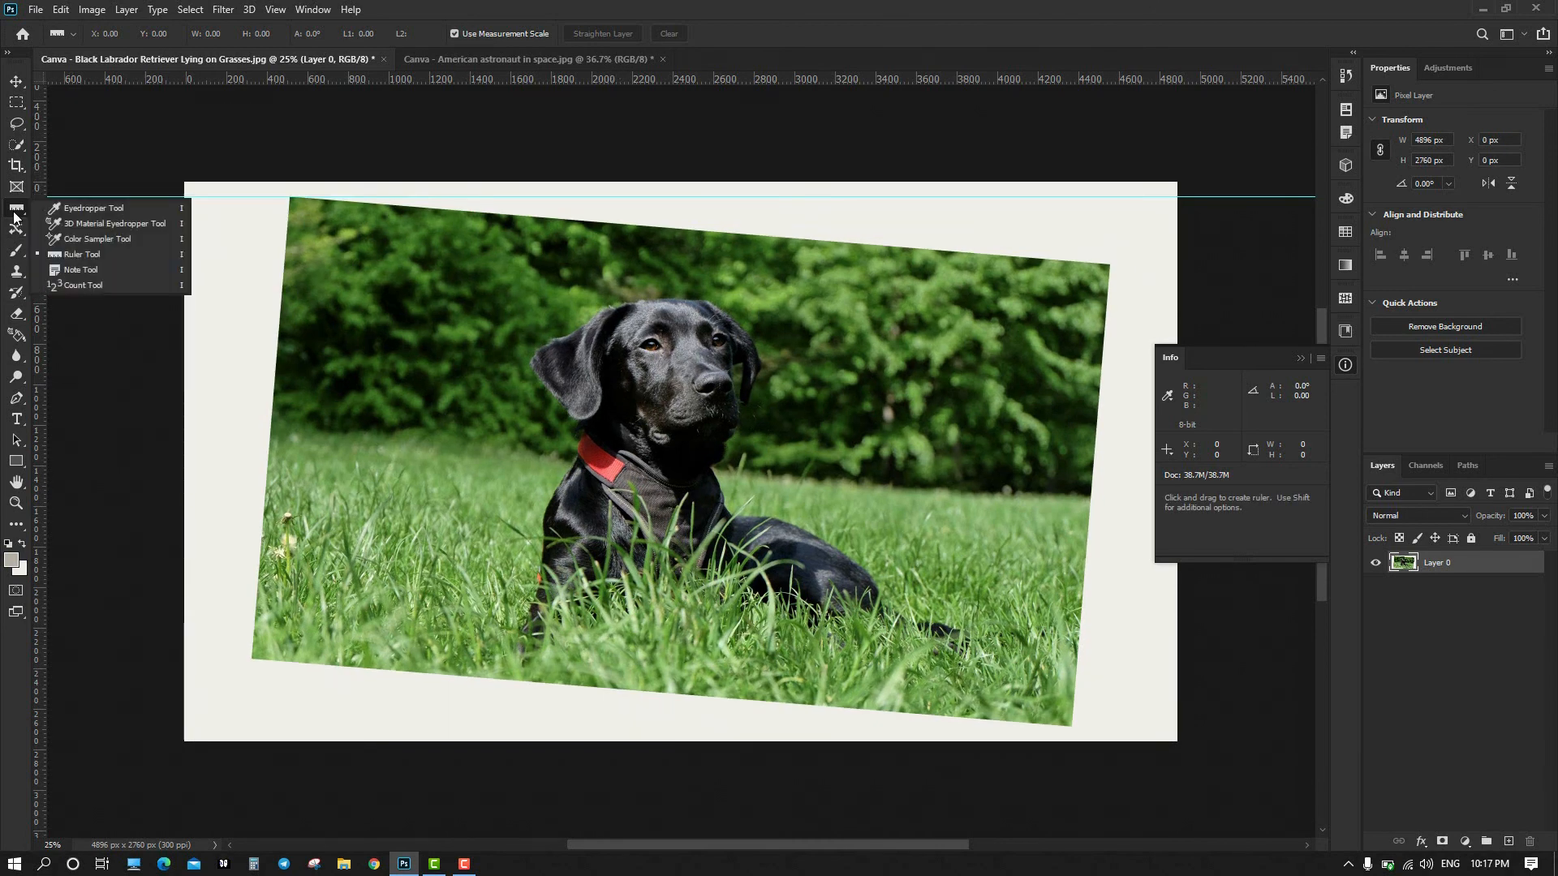
{"action": "left_click", "coordinate": [80, 266]}
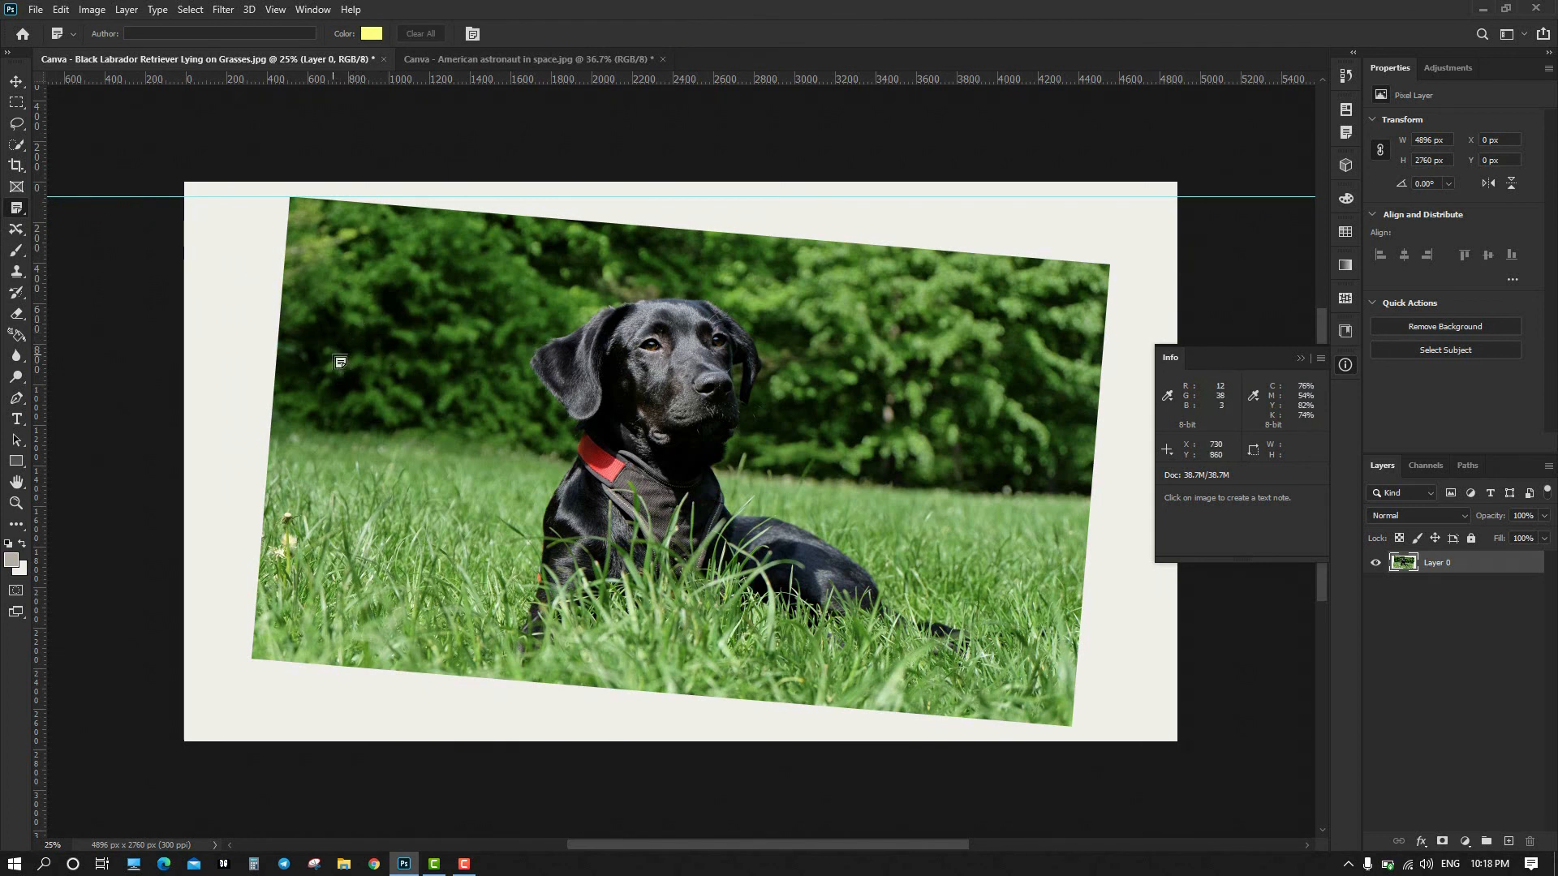
{"action": "left_click", "coordinate": [340, 363]}
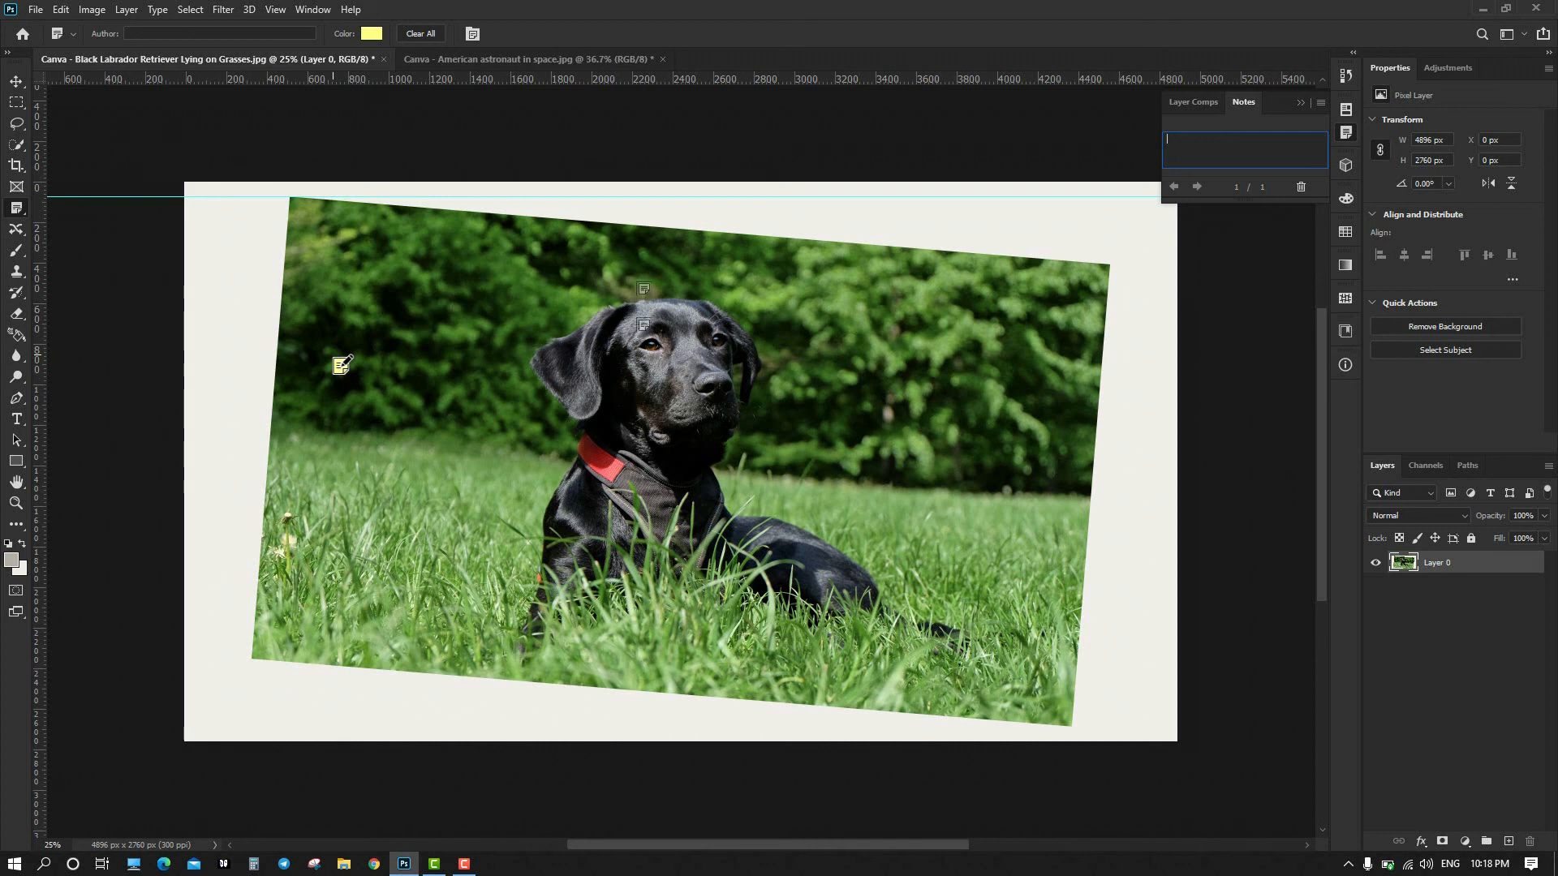
{"action": "left_click", "coordinate": [652, 346]}
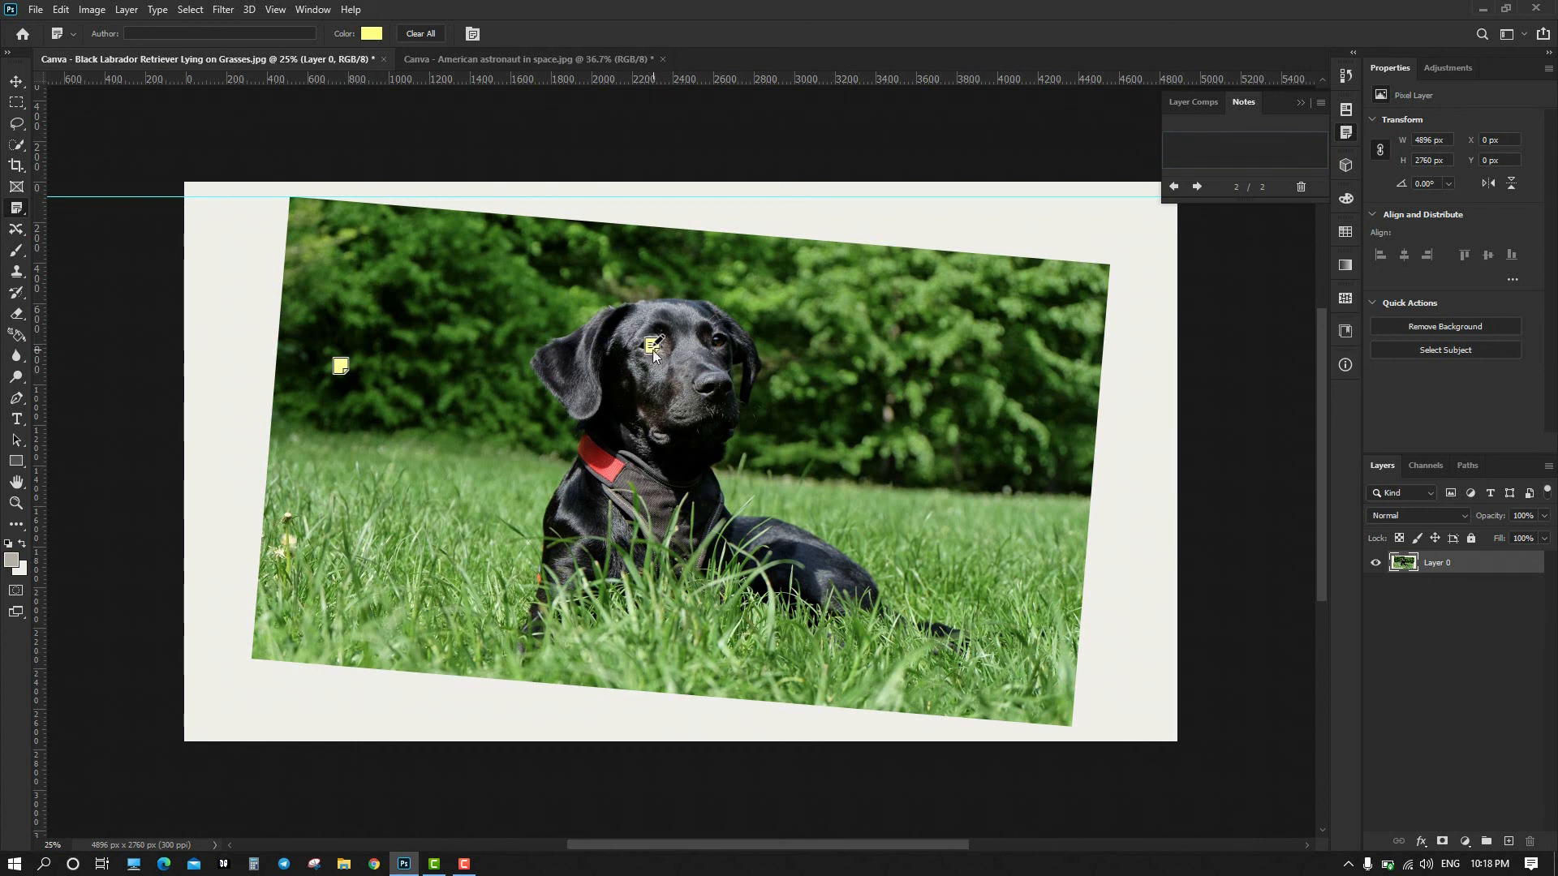
{"action": "mouse_move", "coordinate": [652, 345]}
{"action": "left_mouse_down"}
{"action": "mouse_move", "coordinate": [668, 353]}
{"action": "mouse_move", "coordinate": [654, 355]}
{"action": "left_mouse_up"}
{"action": "left_click", "coordinate": [654, 353]}
{"action": "left_click", "coordinate": [650, 349]}
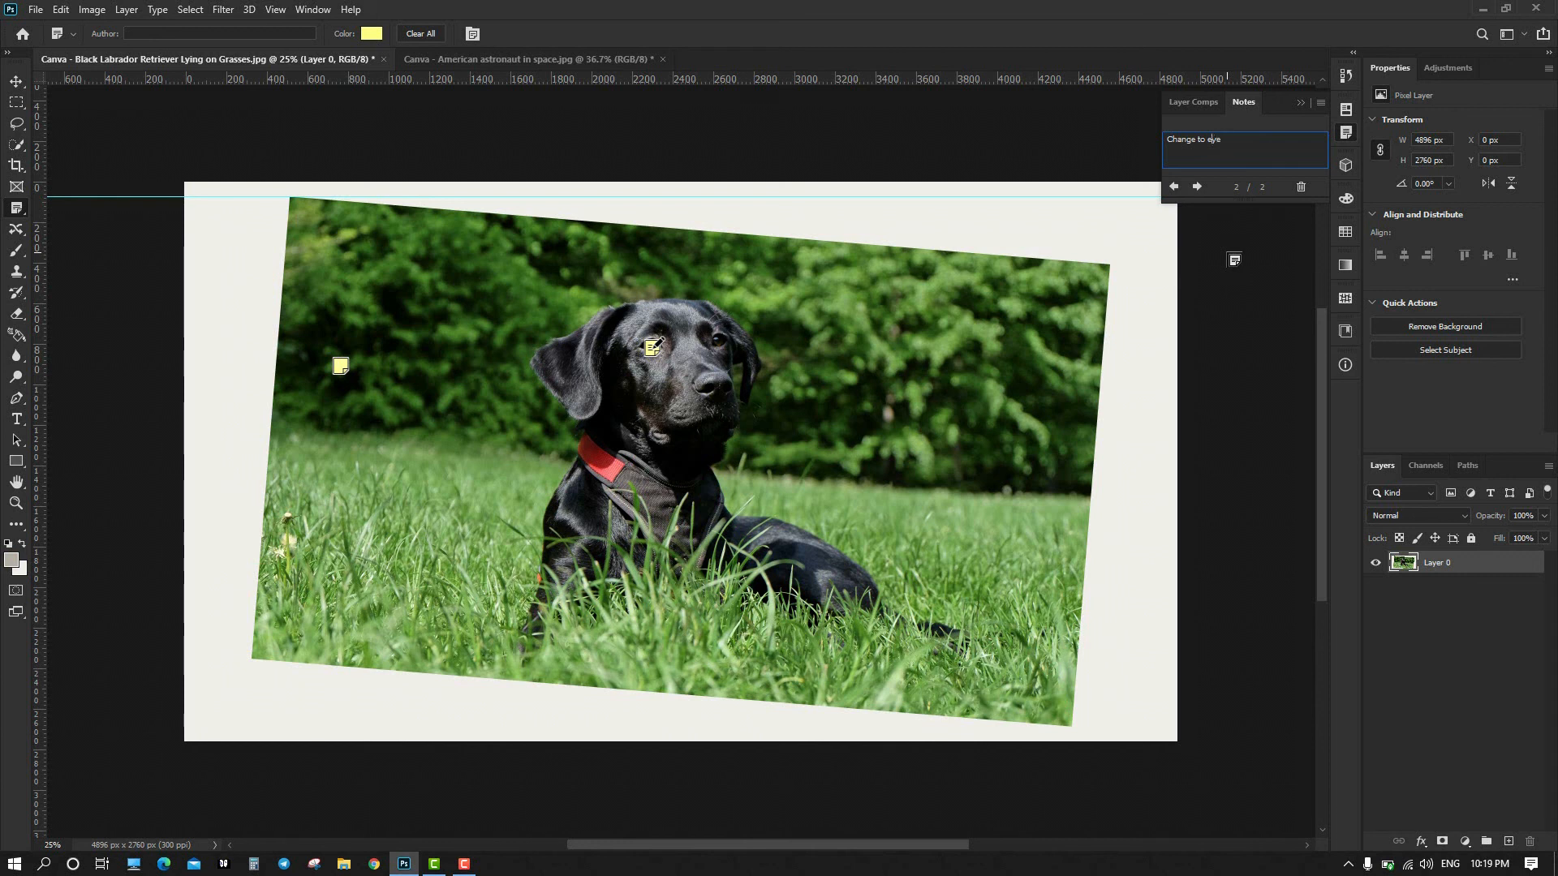
{"action": "type", "text": "d"}
{"action": "left_click_drag", "start_coordinate": [652, 347], "coordinate": [653, 351]}
Add notes on the dog's hind leg and red collar, and write "for copy color" in the collar note.
{"action": "left_click", "coordinate": [859, 580]}
{"action": "left_click", "coordinate": [613, 471]}
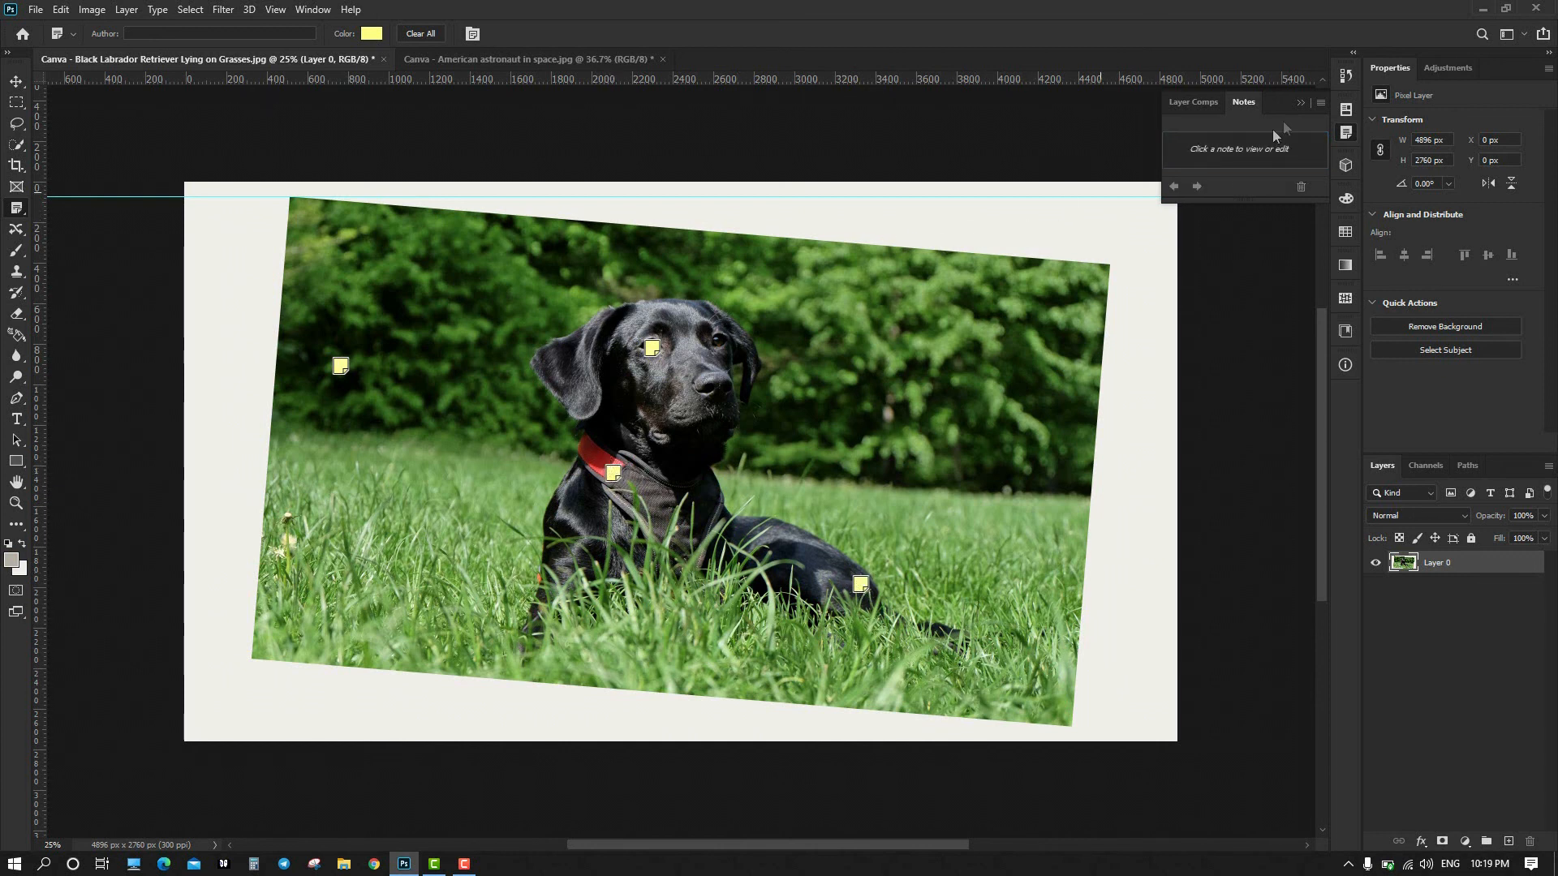
{"action": "left_click", "coordinate": [612, 472]}
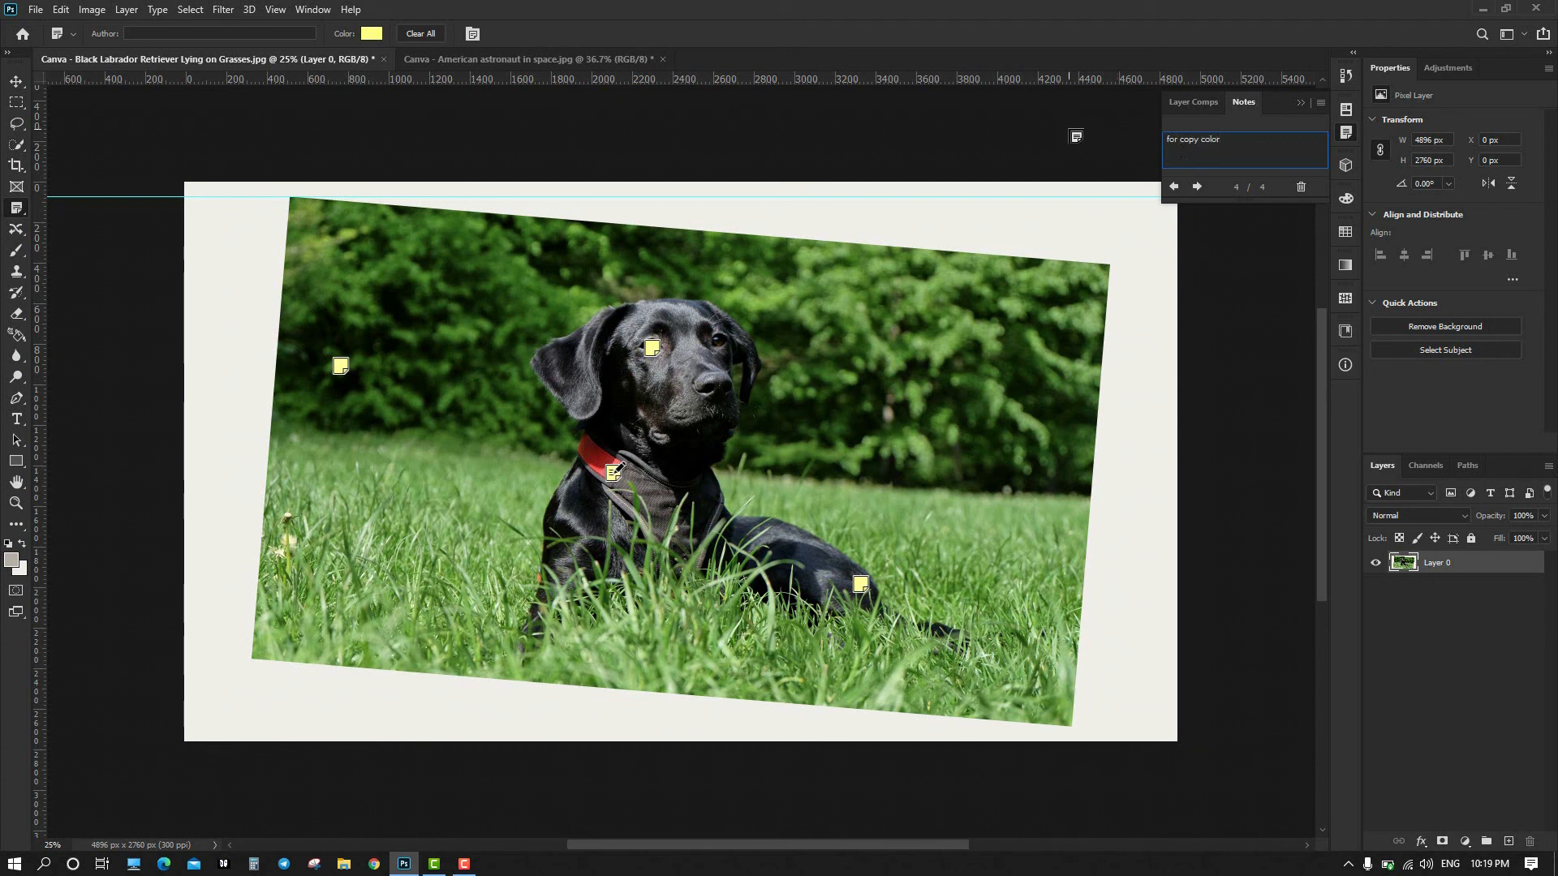
Scatter eight more empty notes over the foliage, the grass and the dog's shoulder.
{"action": "left_click", "coordinate": [418, 331]}
{"action": "left_click", "coordinate": [830, 324]}
{"action": "left_click", "coordinate": [899, 411]}
{"action": "left_click", "coordinate": [845, 476]}
{"action": "left_click", "coordinate": [963, 337]}
{"action": "left_click", "coordinate": [1000, 436]}
{"action": "left_click", "coordinate": [980, 519]}
{"action": "left_click", "coordinate": [560, 494]}
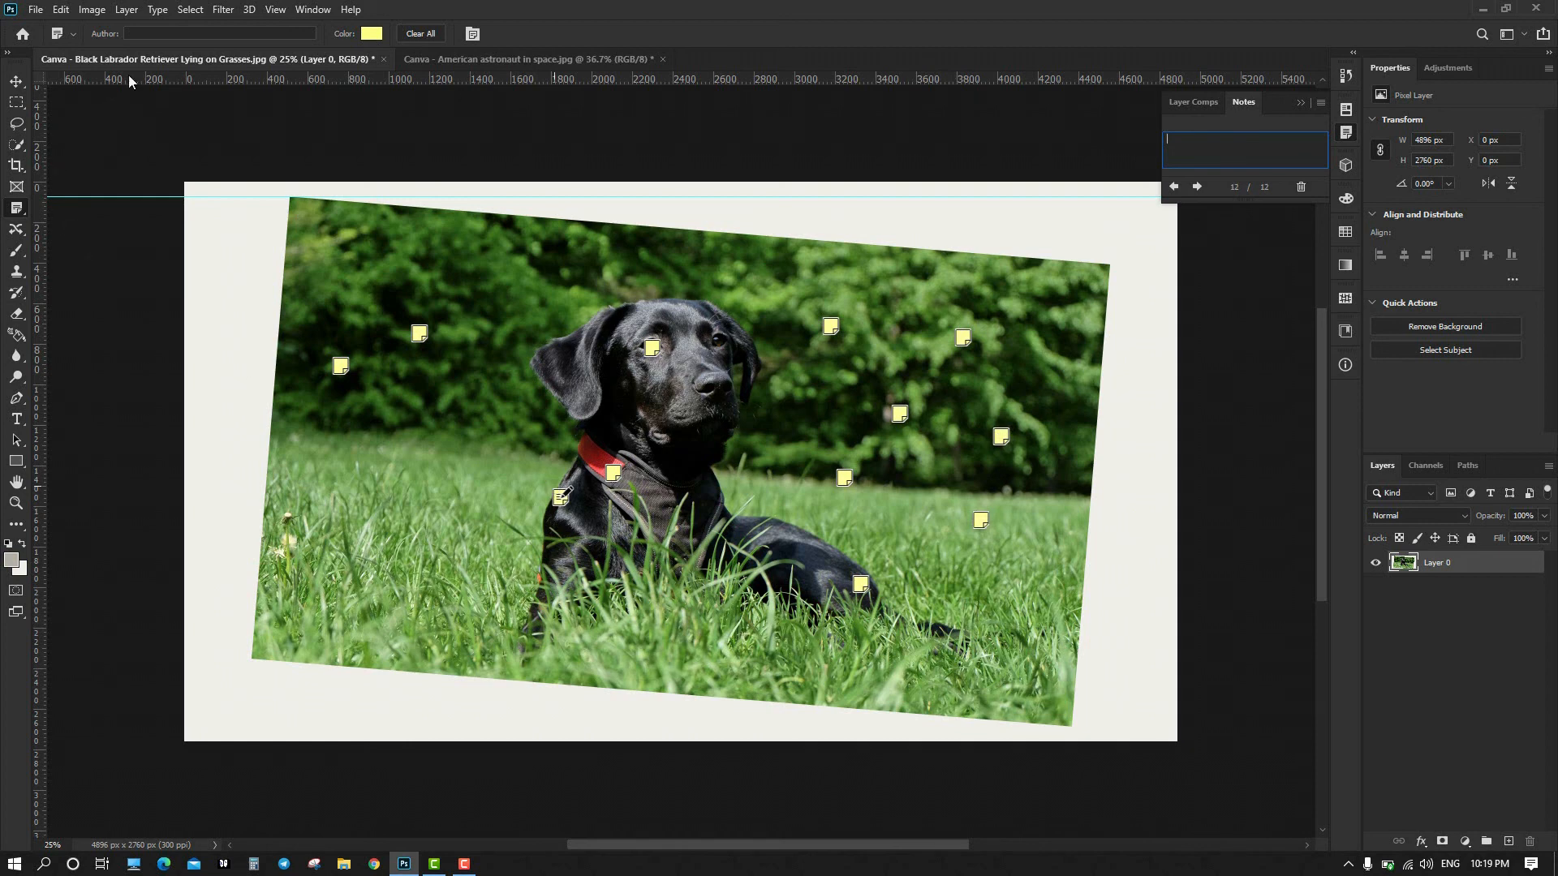
Change the color of the note on the dog's shoulder to red #ff0000.
{"action": "left_click", "coordinate": [371, 34]}
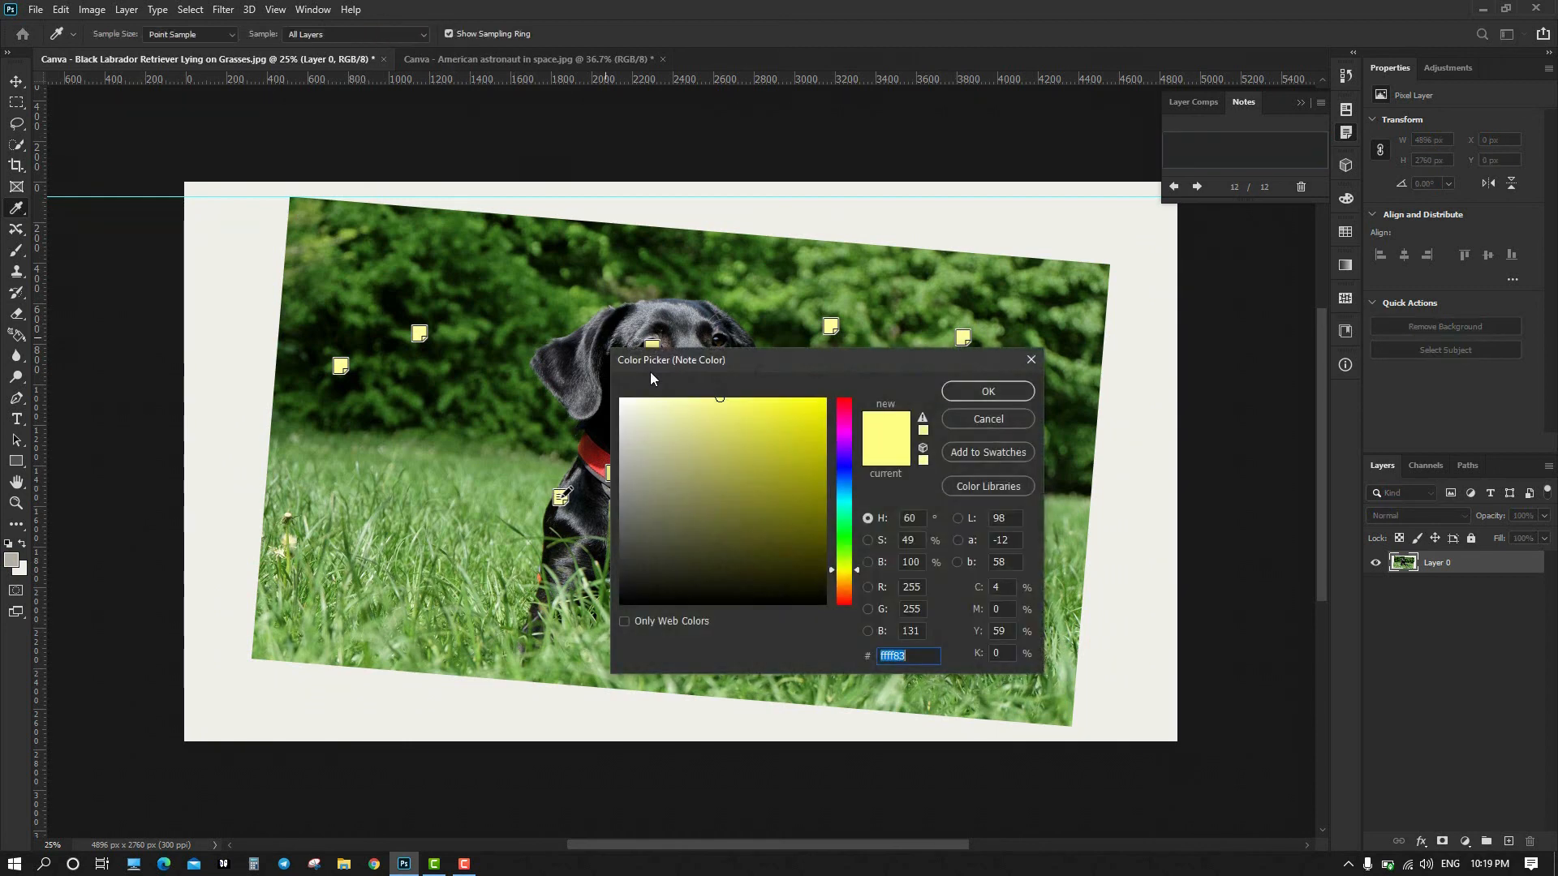
{"action": "left_click", "coordinate": [797, 459]}
{"action": "left_click_drag", "start_coordinate": [828, 369], "coordinate": [849, 381]}
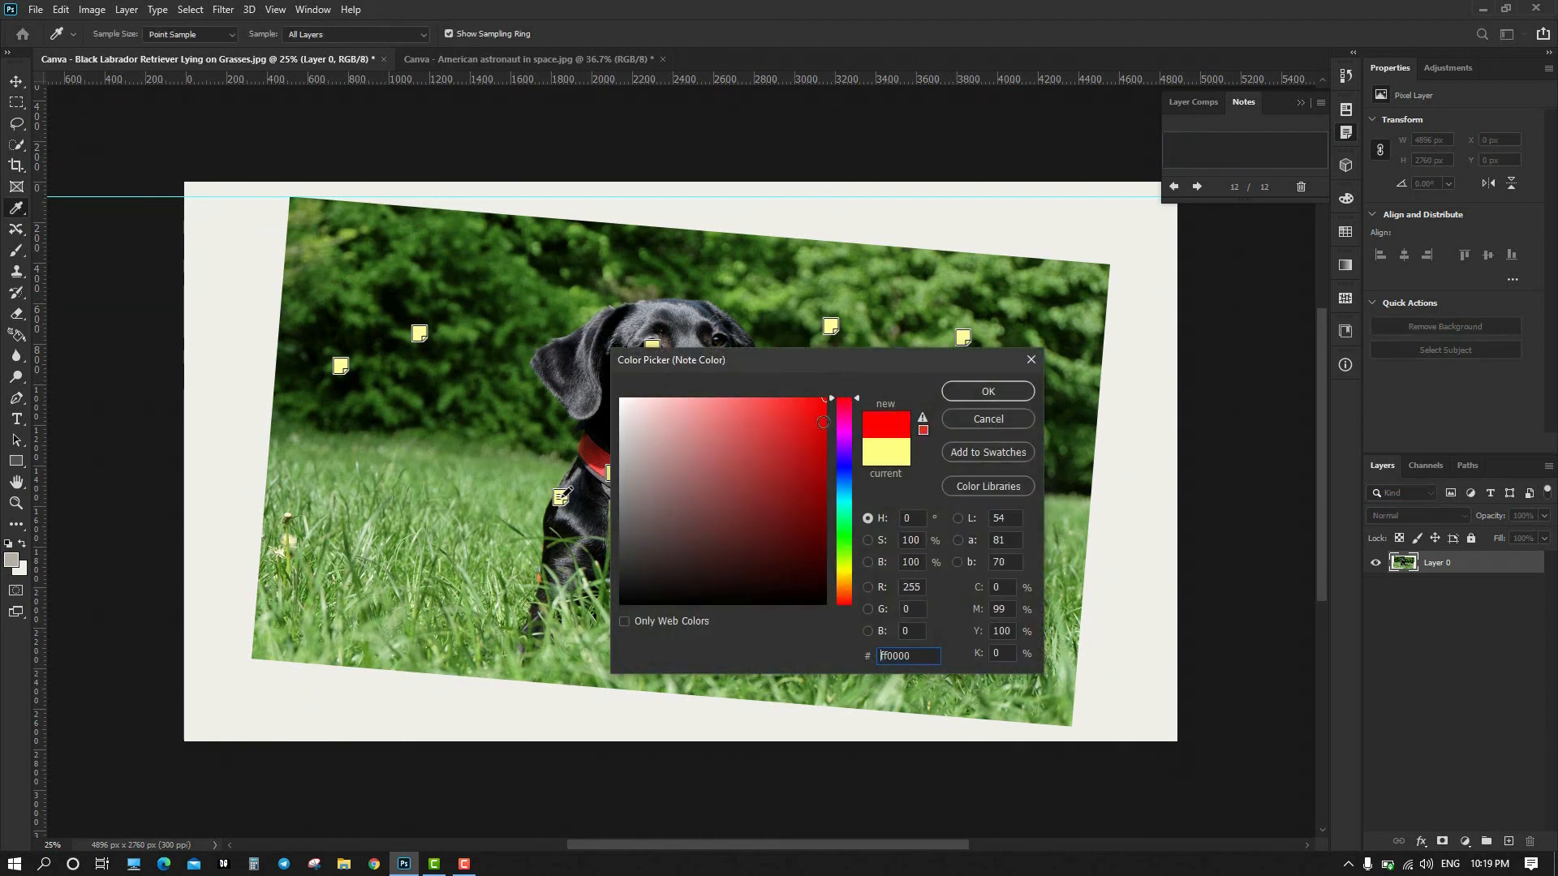
{"action": "left_click", "coordinate": [988, 392]}
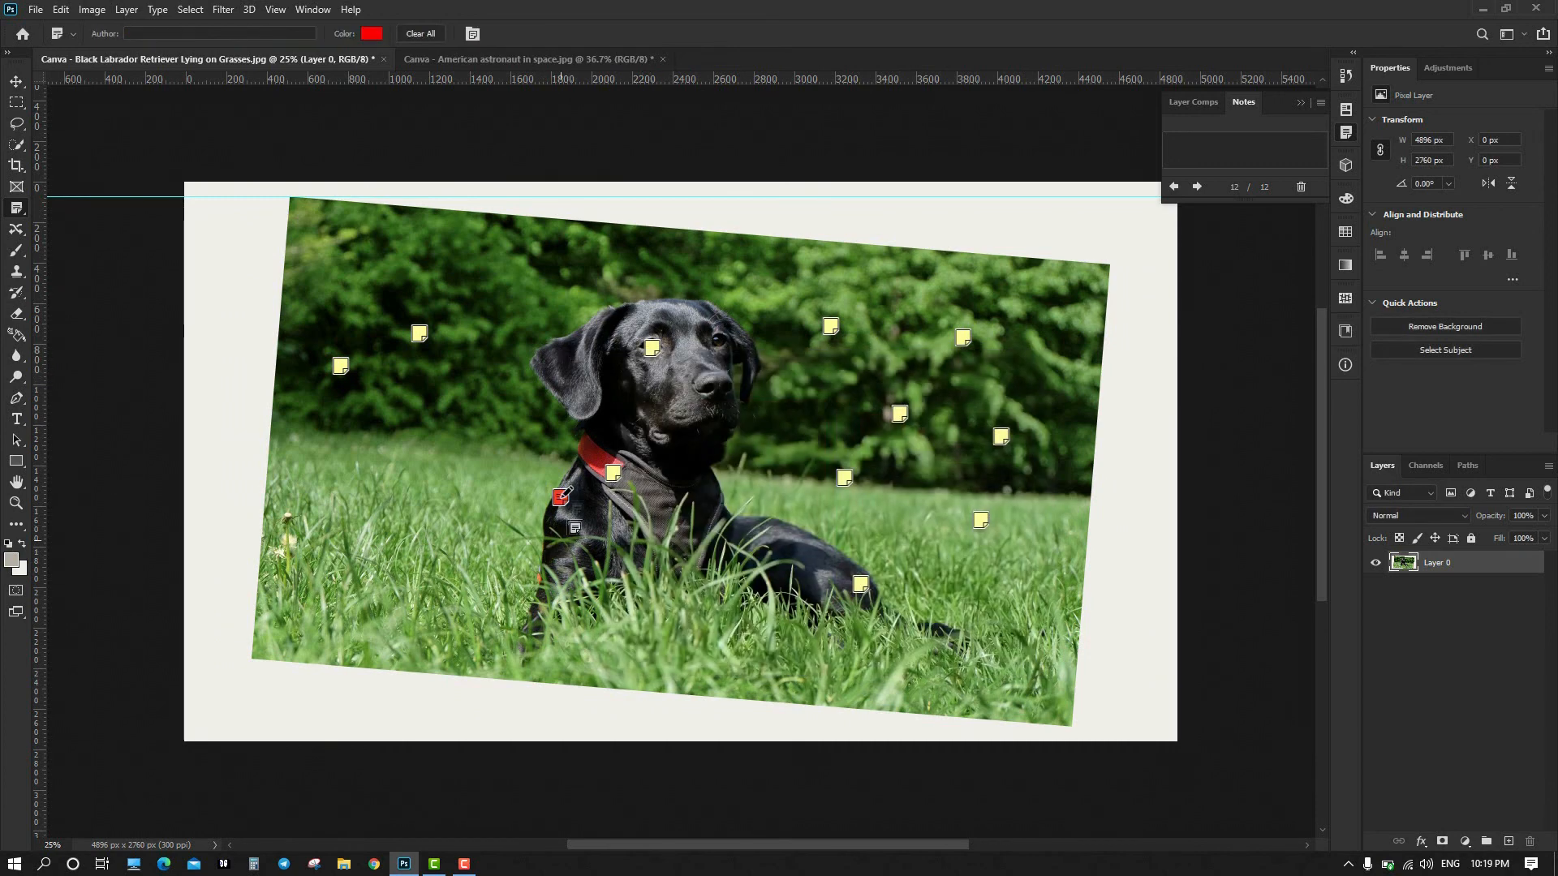
Add one more note on the foliage and delete all notes from the document.
{"action": "left_click", "coordinate": [417, 341]}
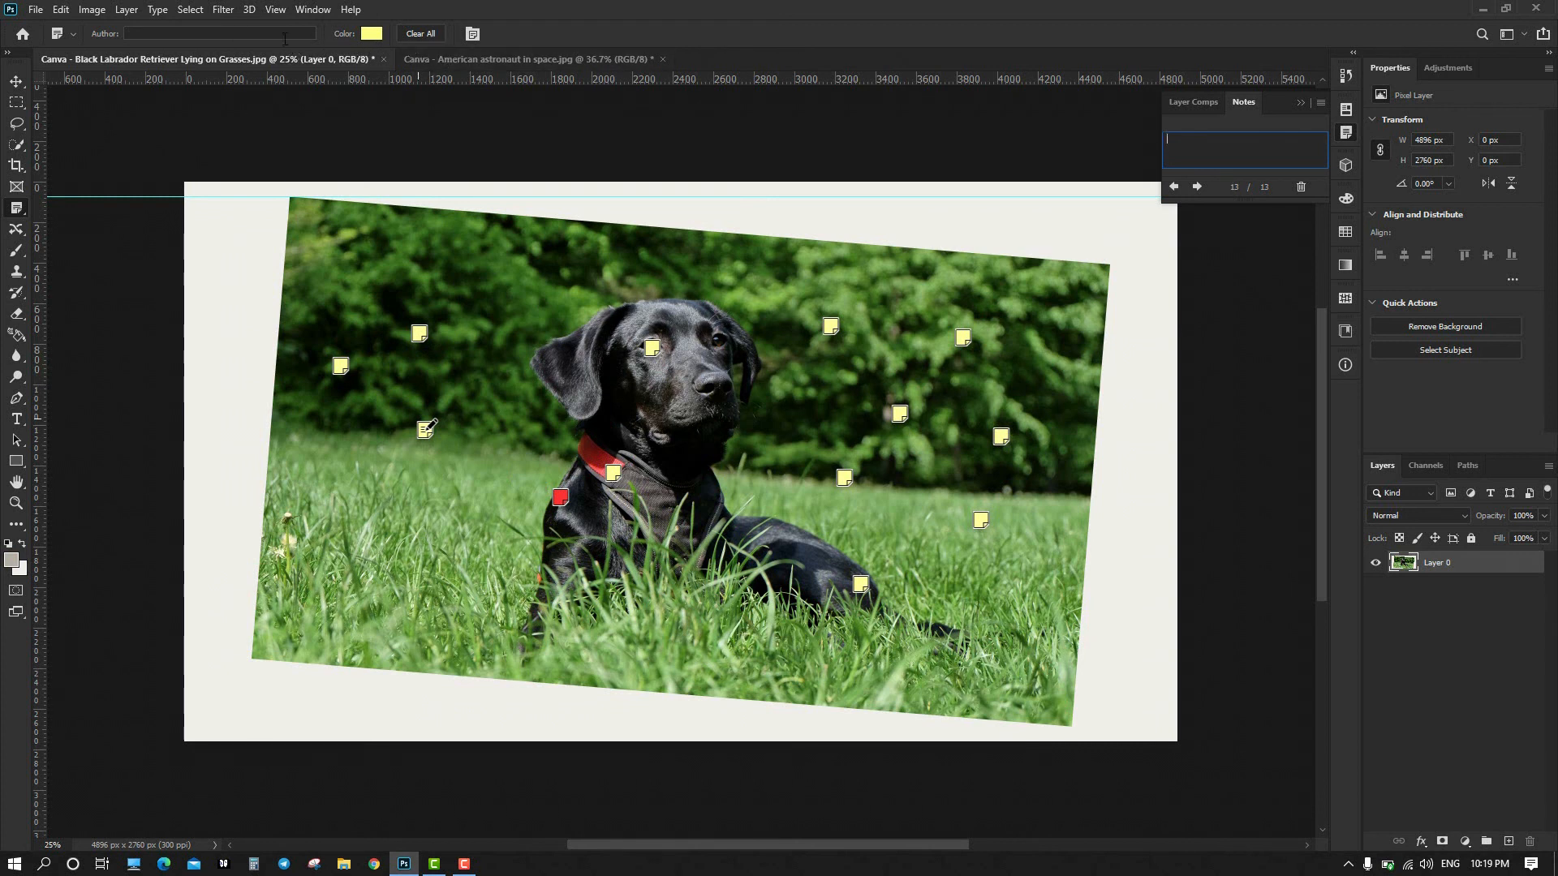
{"action": "left_click", "coordinate": [426, 36]}
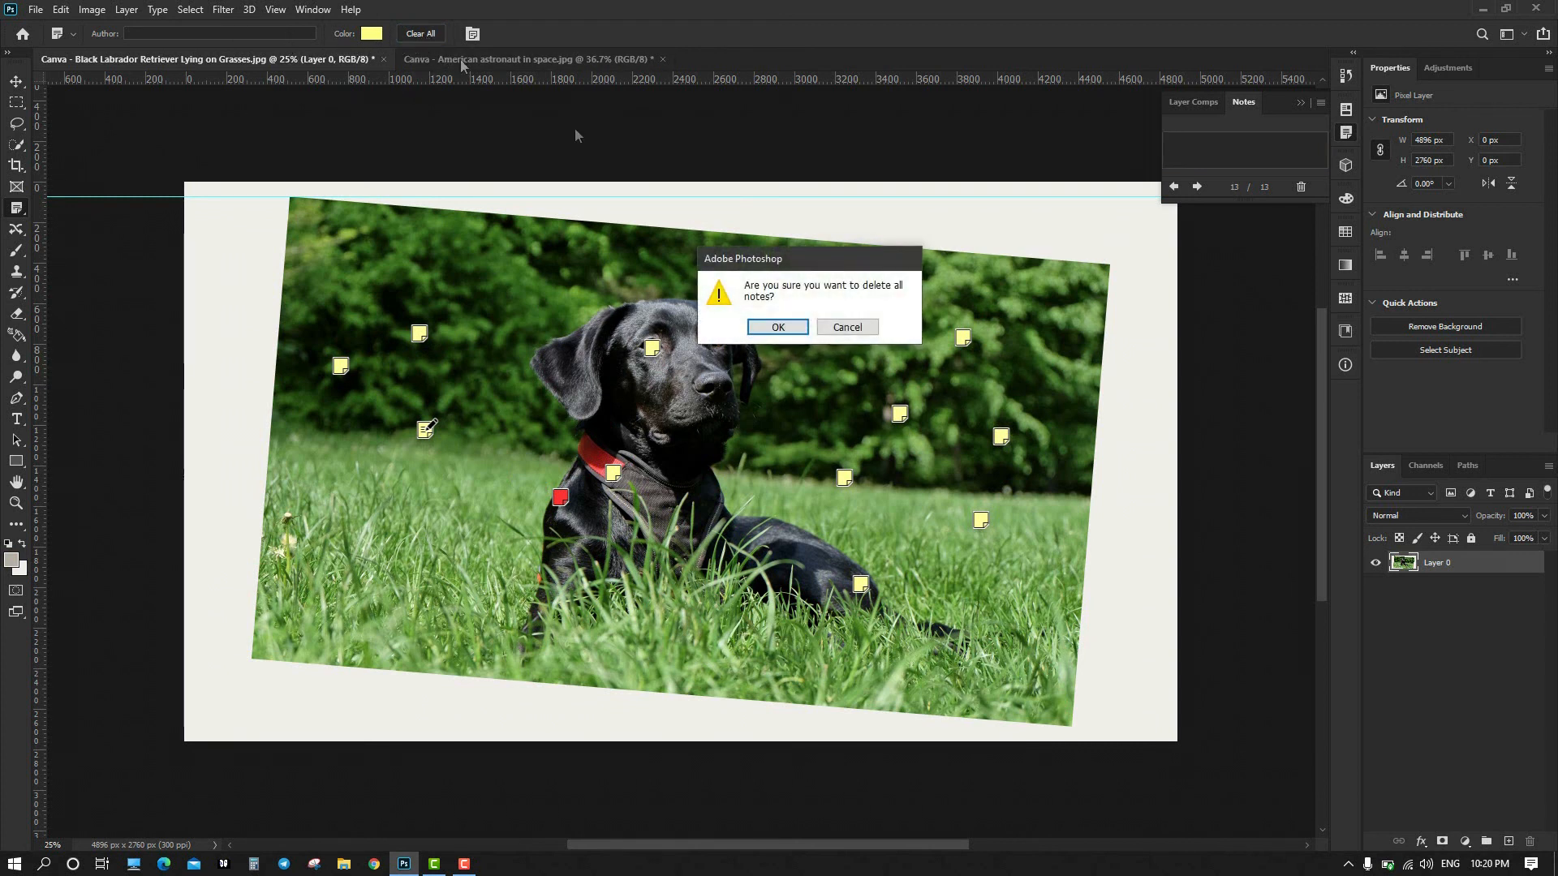
{"action": "left_click", "coordinate": [775, 328]}
Place five new empty notes on the foliage and grass around the dog's head and chest.
{"action": "left_click", "coordinate": [381, 334]}
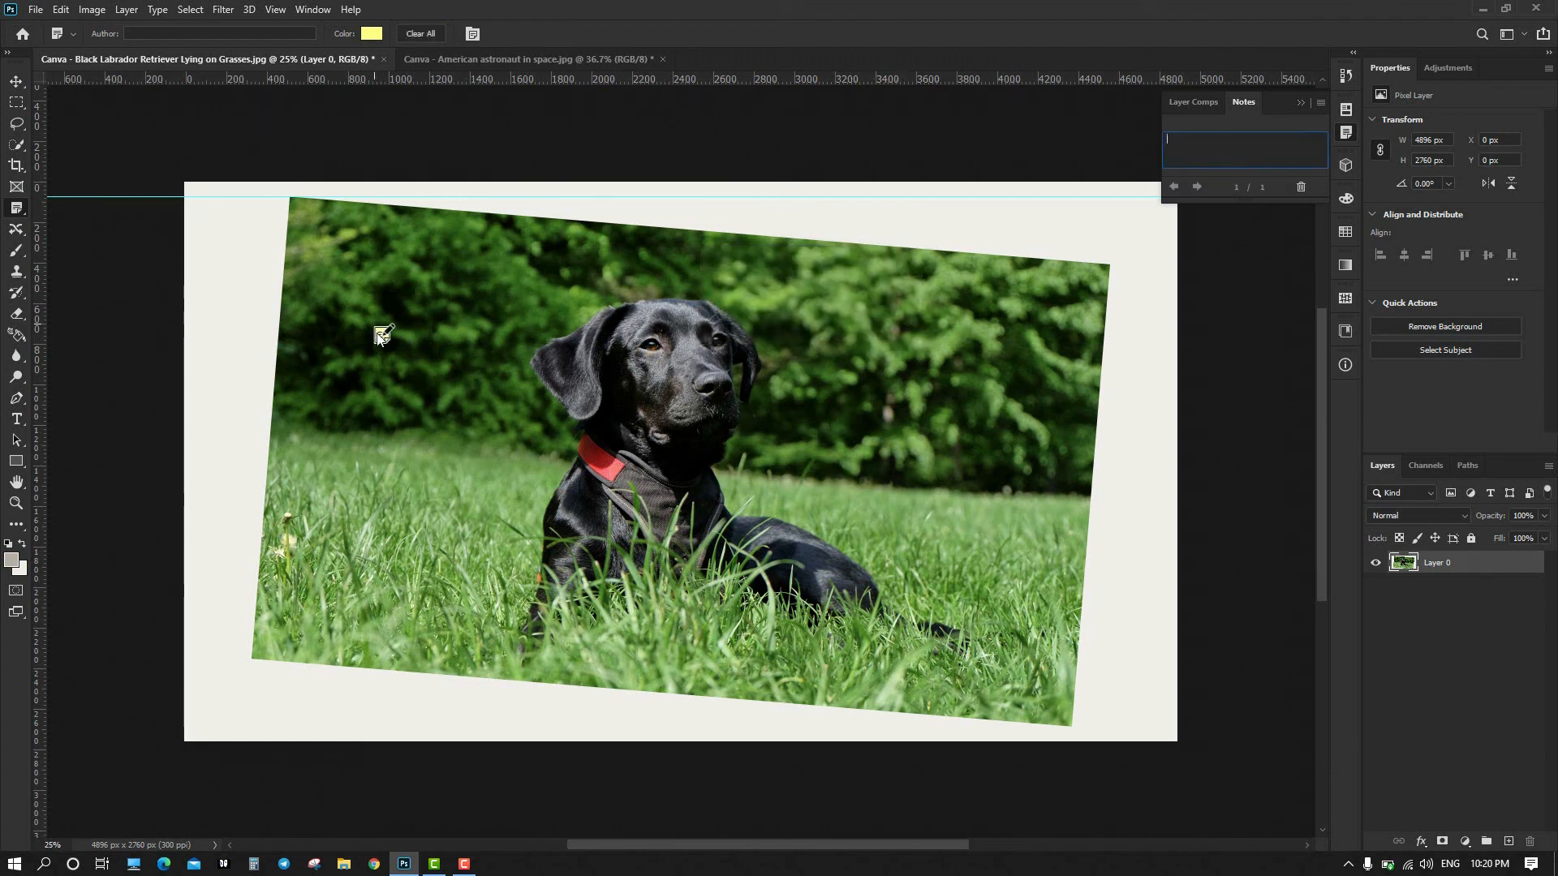
{"action": "right_click", "coordinate": [384, 336]}
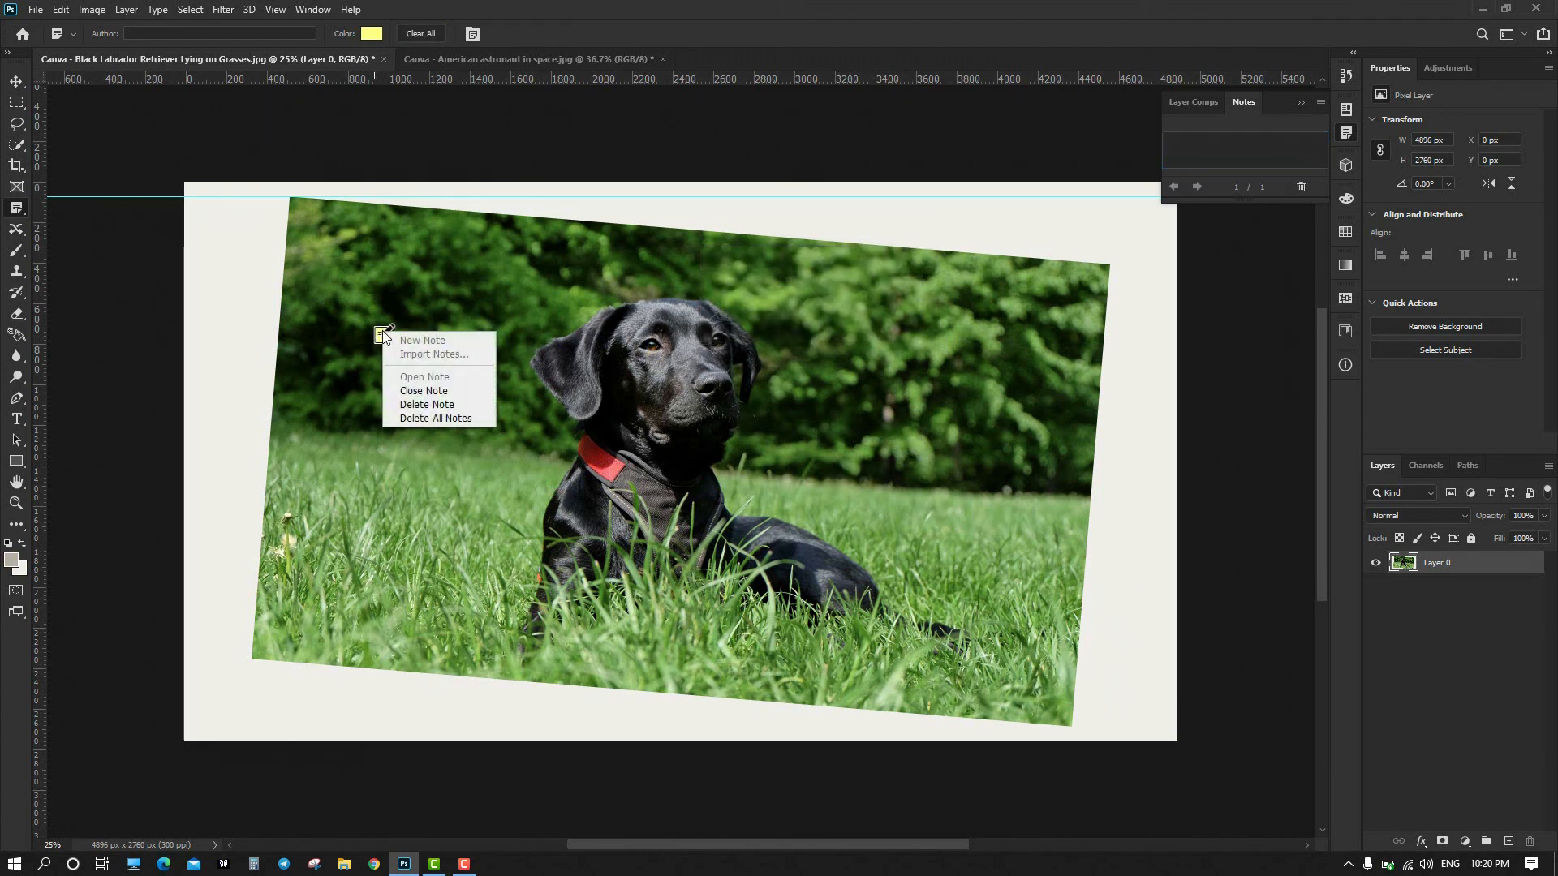
{"action": "left_click", "coordinate": [487, 308]}
{"action": "left_click", "coordinate": [520, 390]}
{"action": "left_click", "coordinate": [455, 324]}
{"action": "left_click", "coordinate": [609, 300]}
{"action": "left_click", "coordinate": [527, 483]}
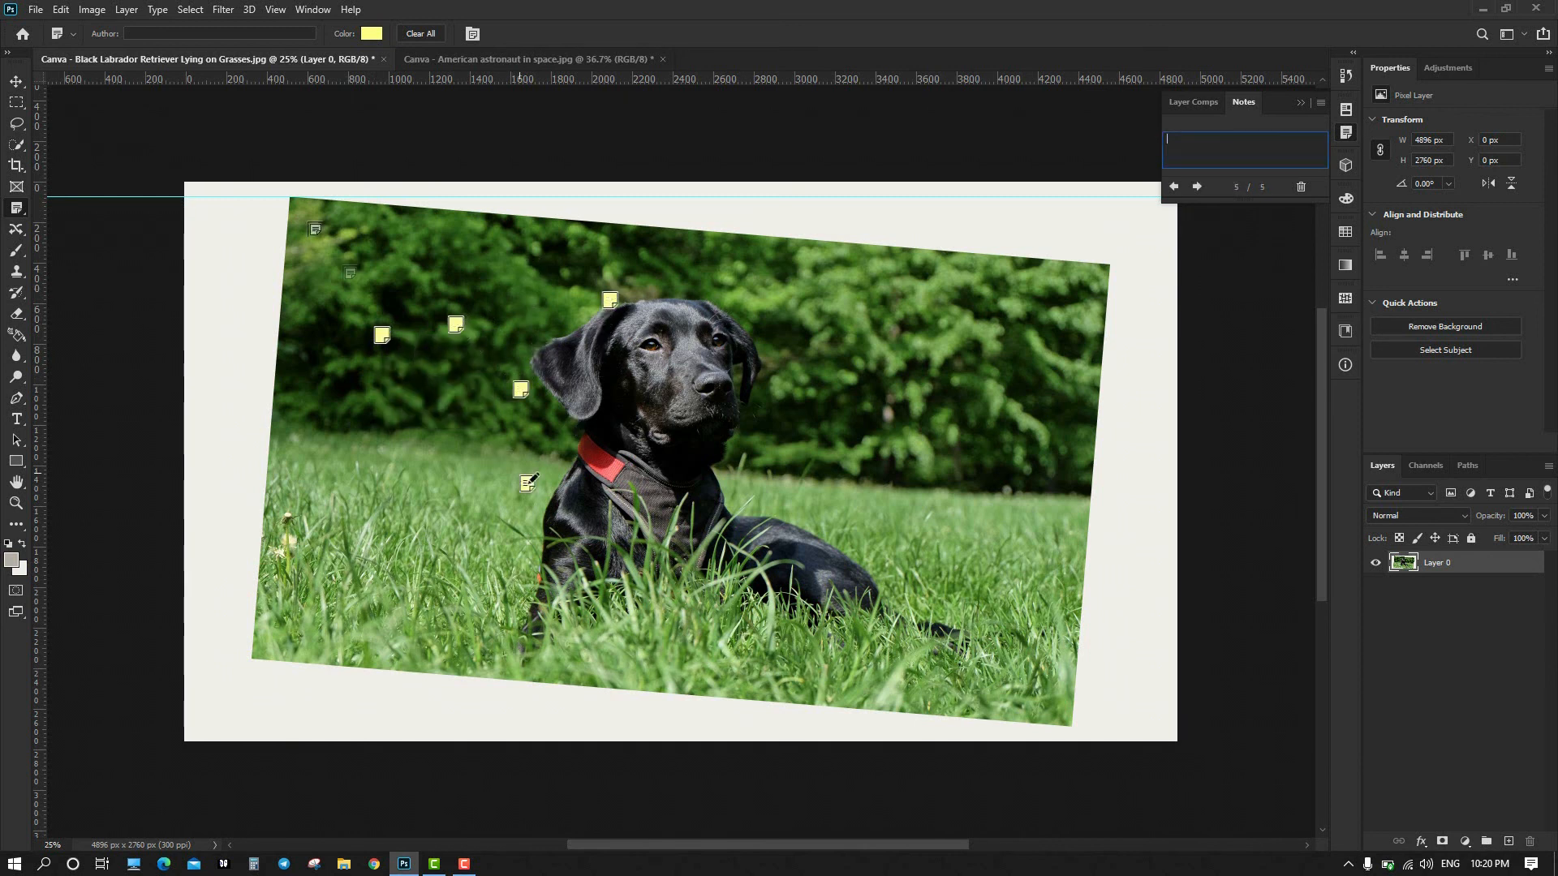
Delete only the first of the new notes, the one farthest from the dog on the foliage.
{"action": "left_click", "coordinate": [382, 336]}
{"action": "right_click", "coordinate": [384, 341]}
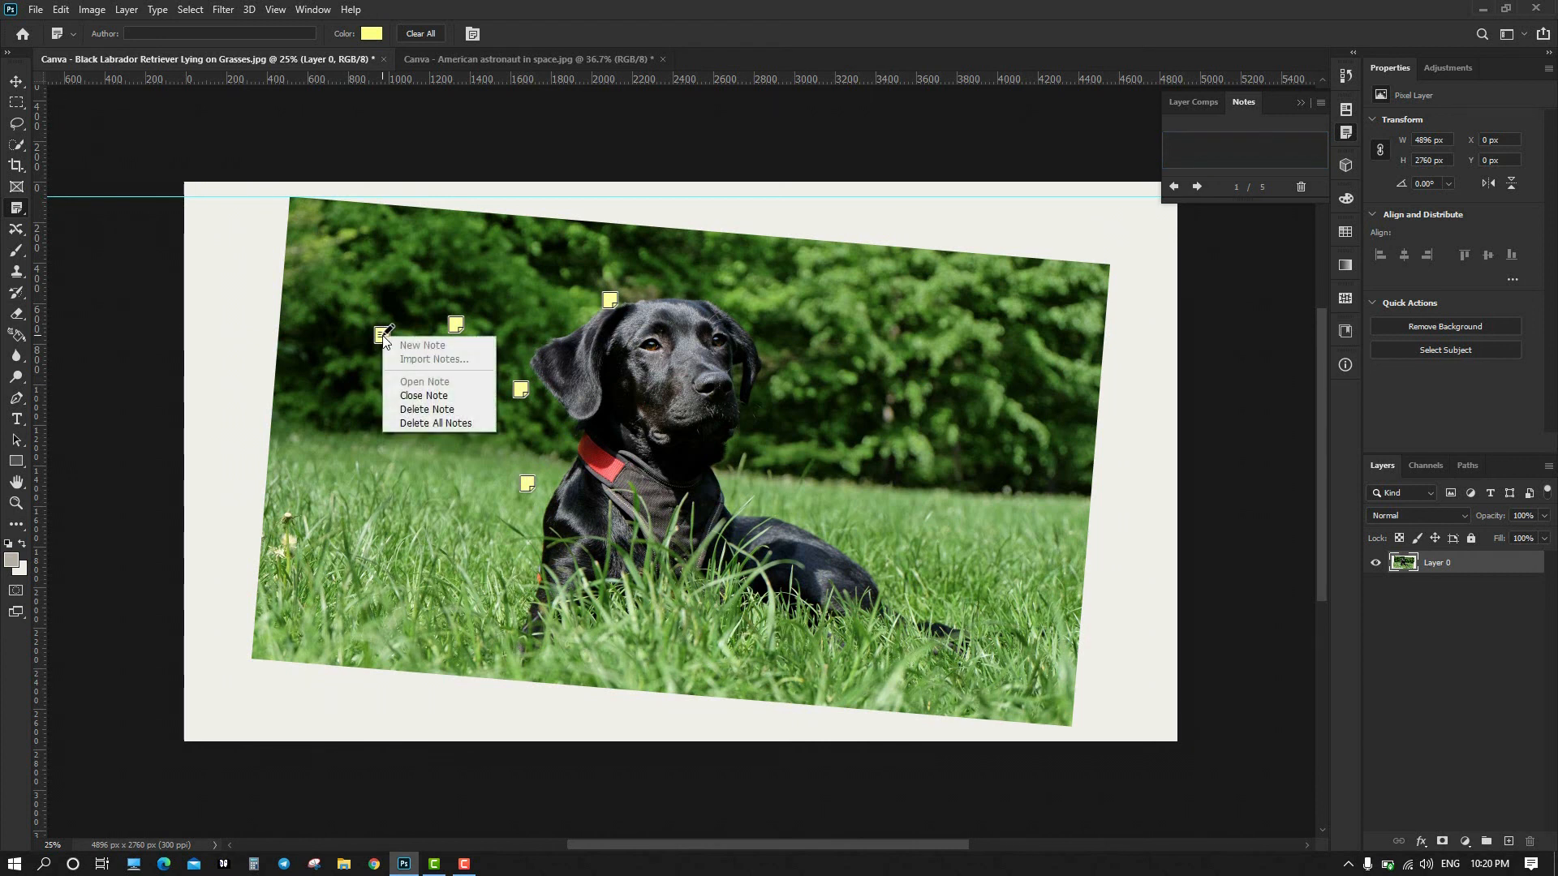
{"action": "left_click", "coordinate": [426, 410]}
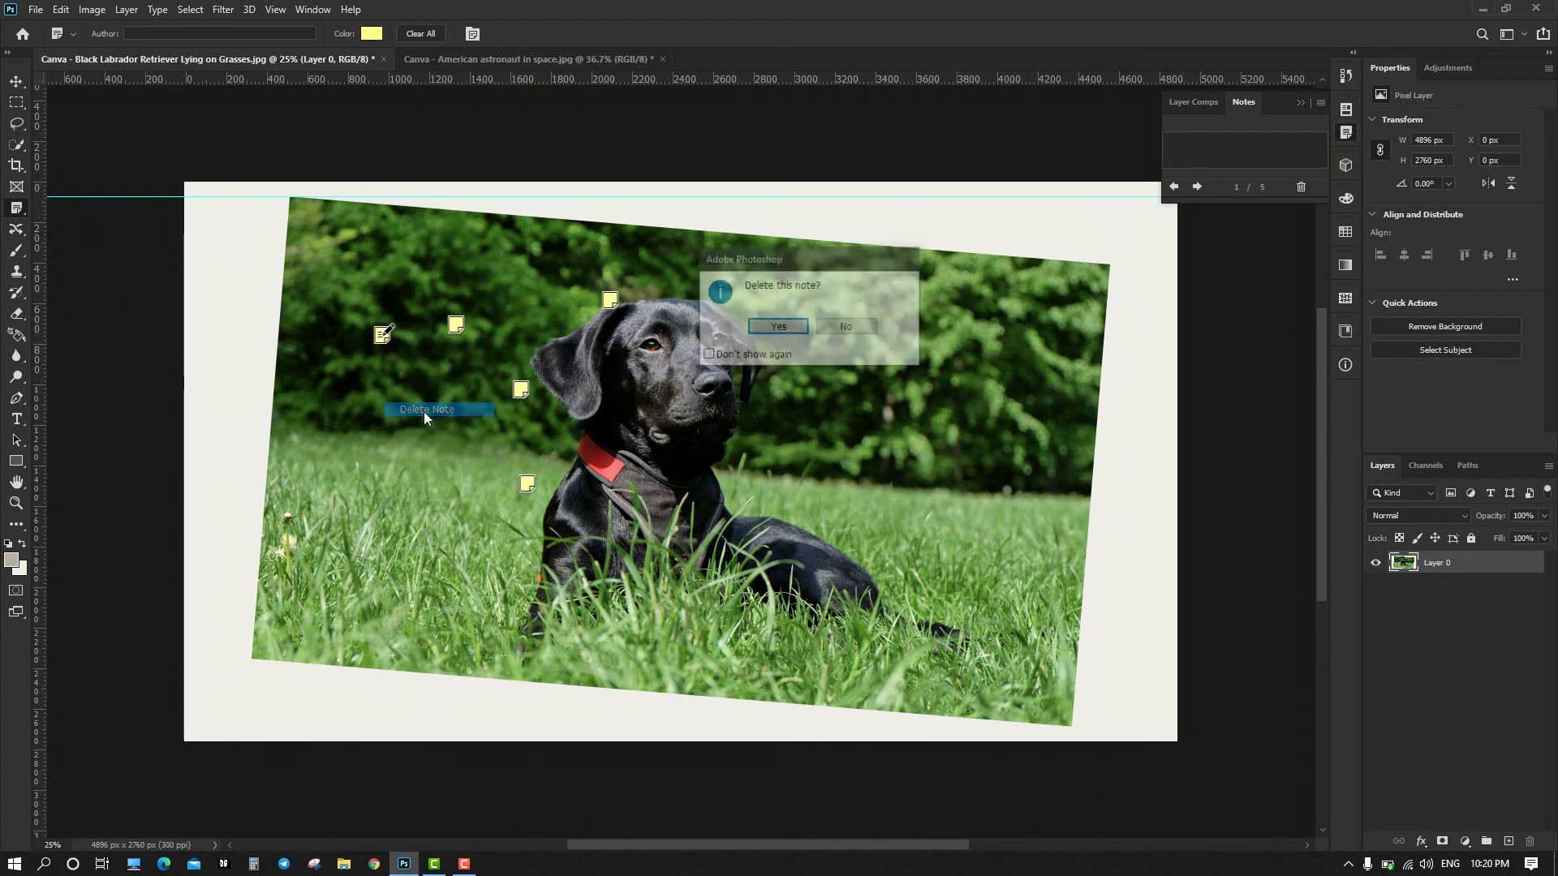
{"action": "left_click", "coordinate": [778, 327]}
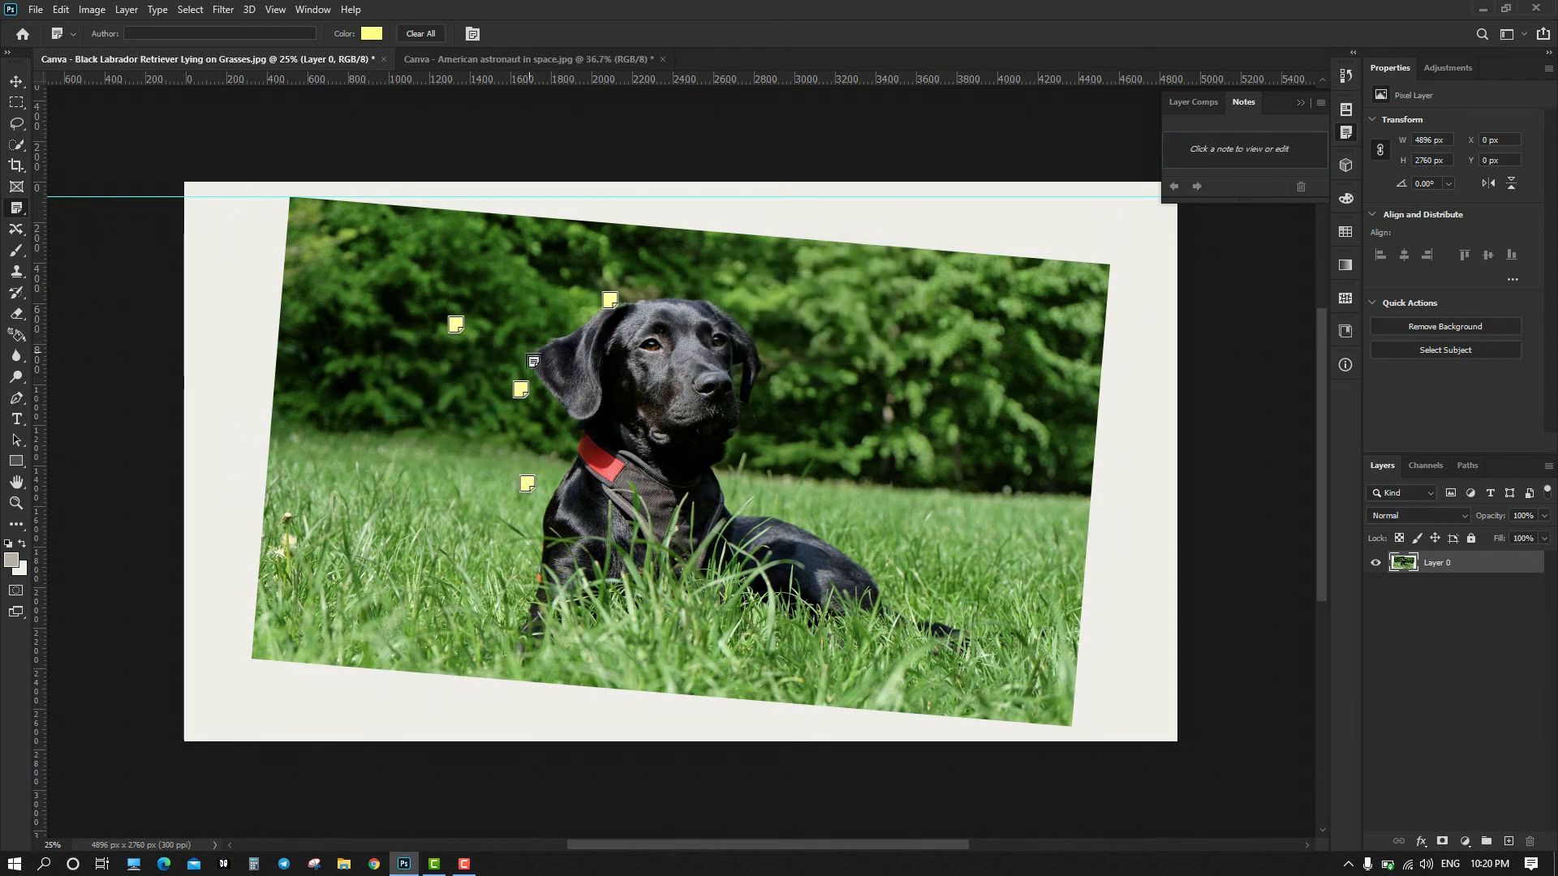
Open the empty note on the foliage between the dog's head and the photo's darker edge.
{"action": "left_click", "coordinate": [456, 324]}
{"action": "left_click", "coordinate": [457, 328]}
{"action": "left_click", "coordinate": [456, 325]}
{"action": "left_click", "coordinate": [455, 324]}
{"action": "left_click", "coordinate": [457, 324]}
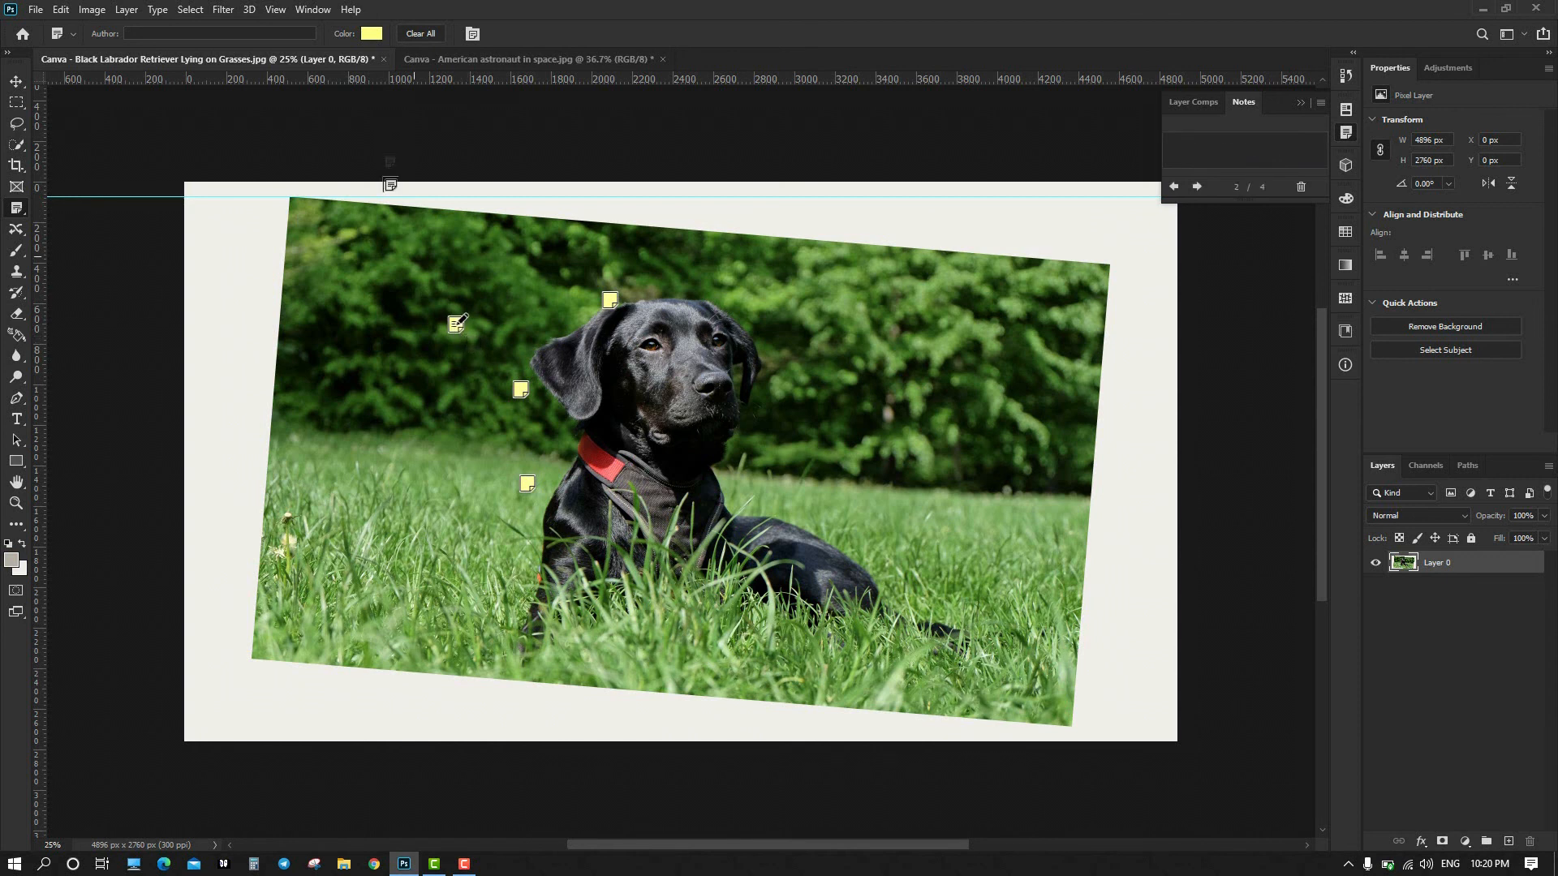
Switch to the Count Tool and place eight count markers across the foliage and grass around the dog.
{"action": "right_click", "coordinate": [16, 212]}
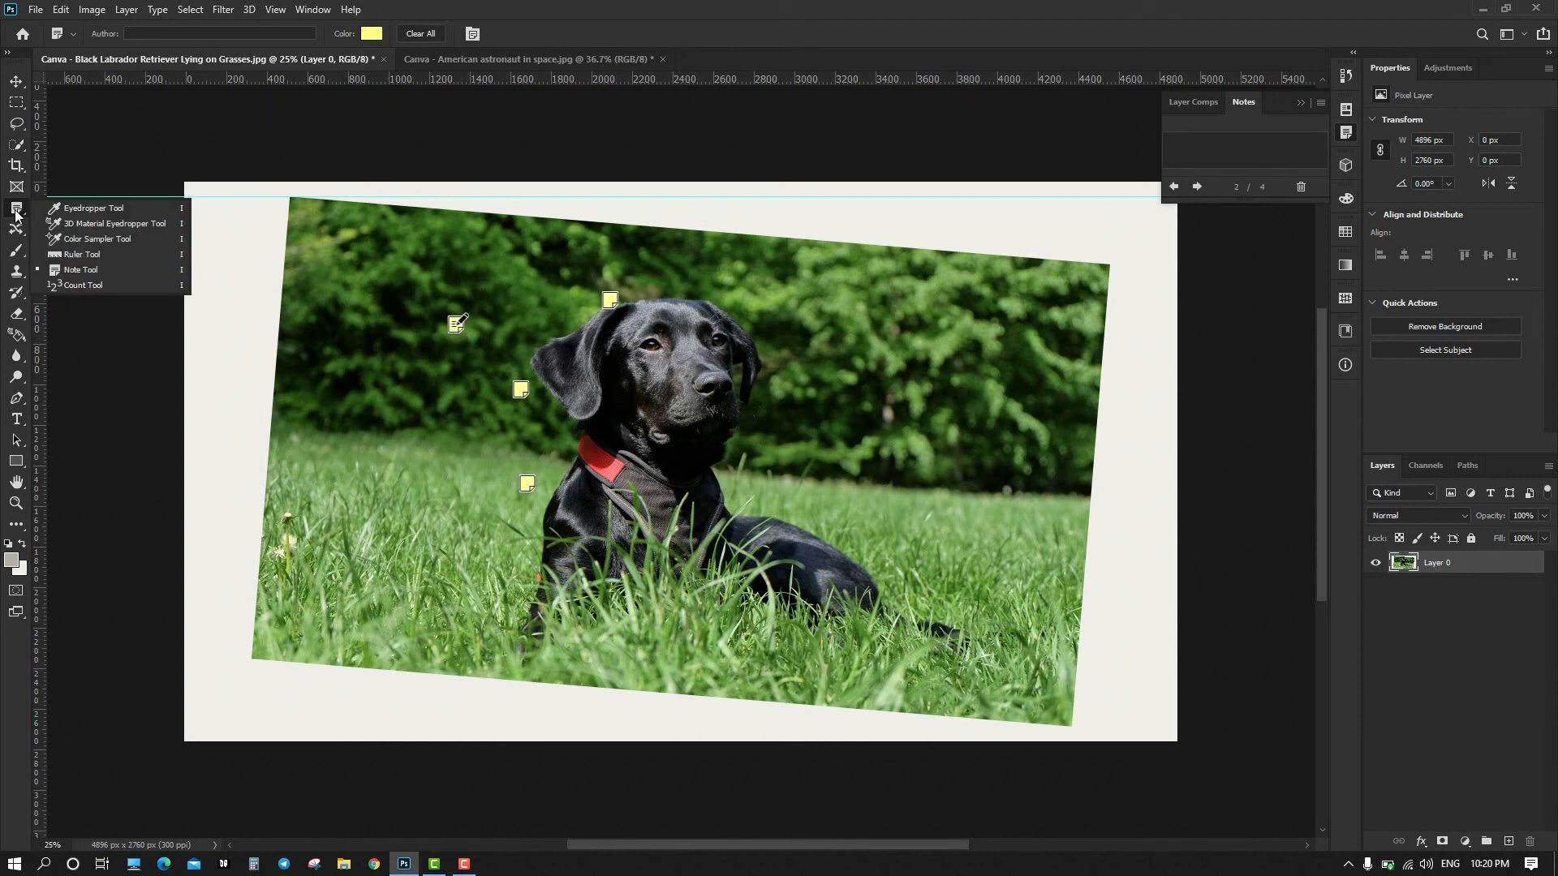
{"action": "left_click", "coordinate": [66, 284]}
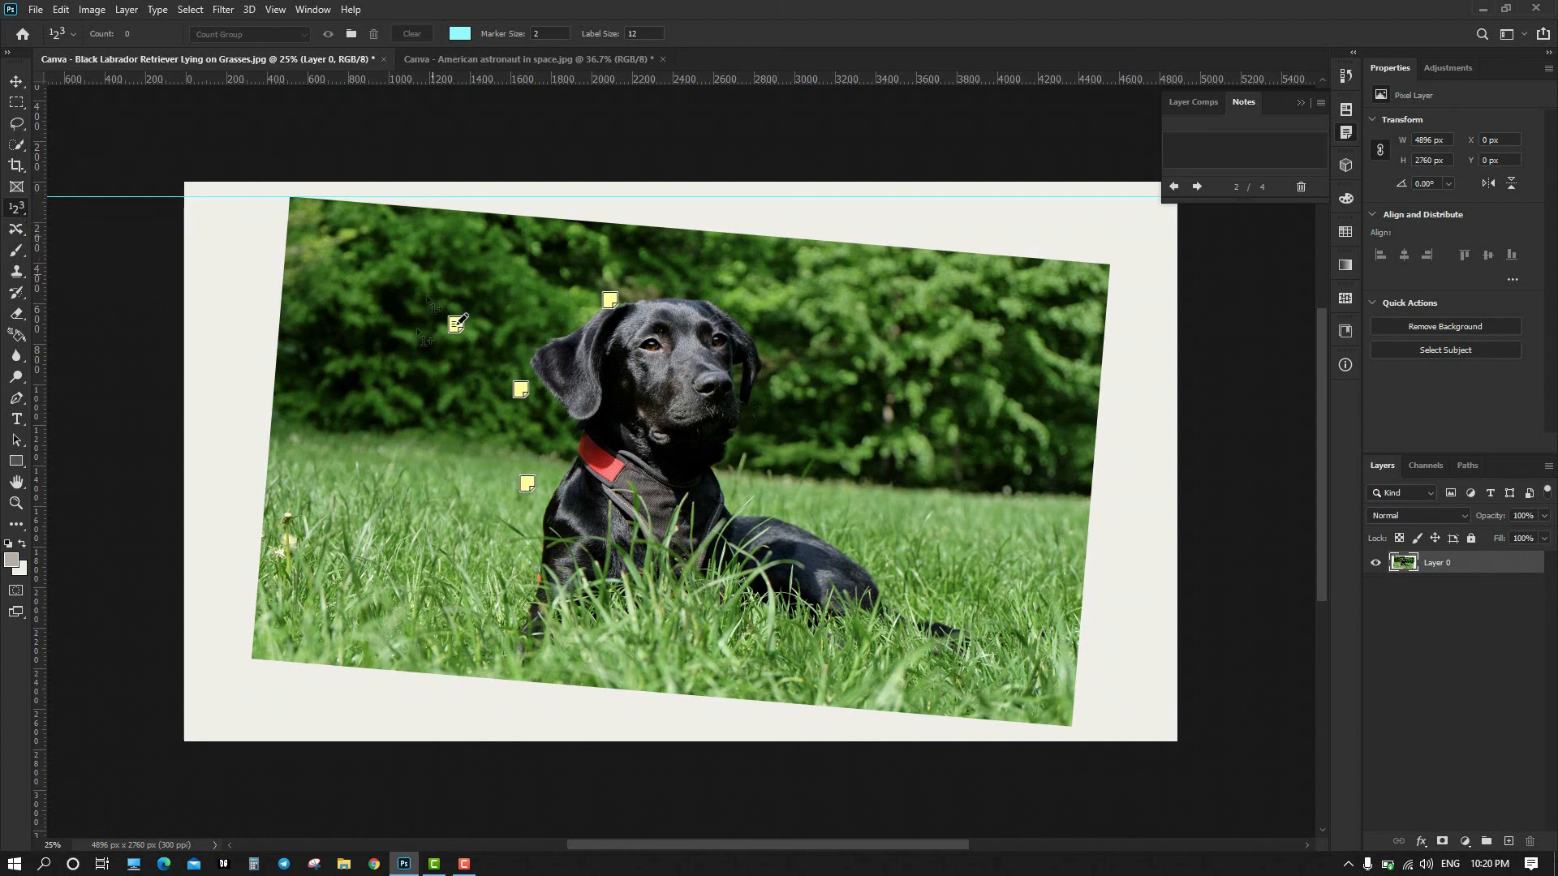
{"action": "left_click", "coordinate": [347, 306]}
{"action": "left_click", "coordinate": [486, 283]}
{"action": "left_click", "coordinate": [776, 278]}
{"action": "left_click", "coordinate": [909, 295]}
{"action": "left_click", "coordinate": [1016, 382]}
{"action": "left_click", "coordinate": [997, 526]}
{"action": "left_click", "coordinate": [951, 436]}
{"action": "left_click", "coordinate": [856, 504]}
Set the count group color to red #ff0036 and the marker size to 10.
{"action": "left_click", "coordinate": [459, 34]}
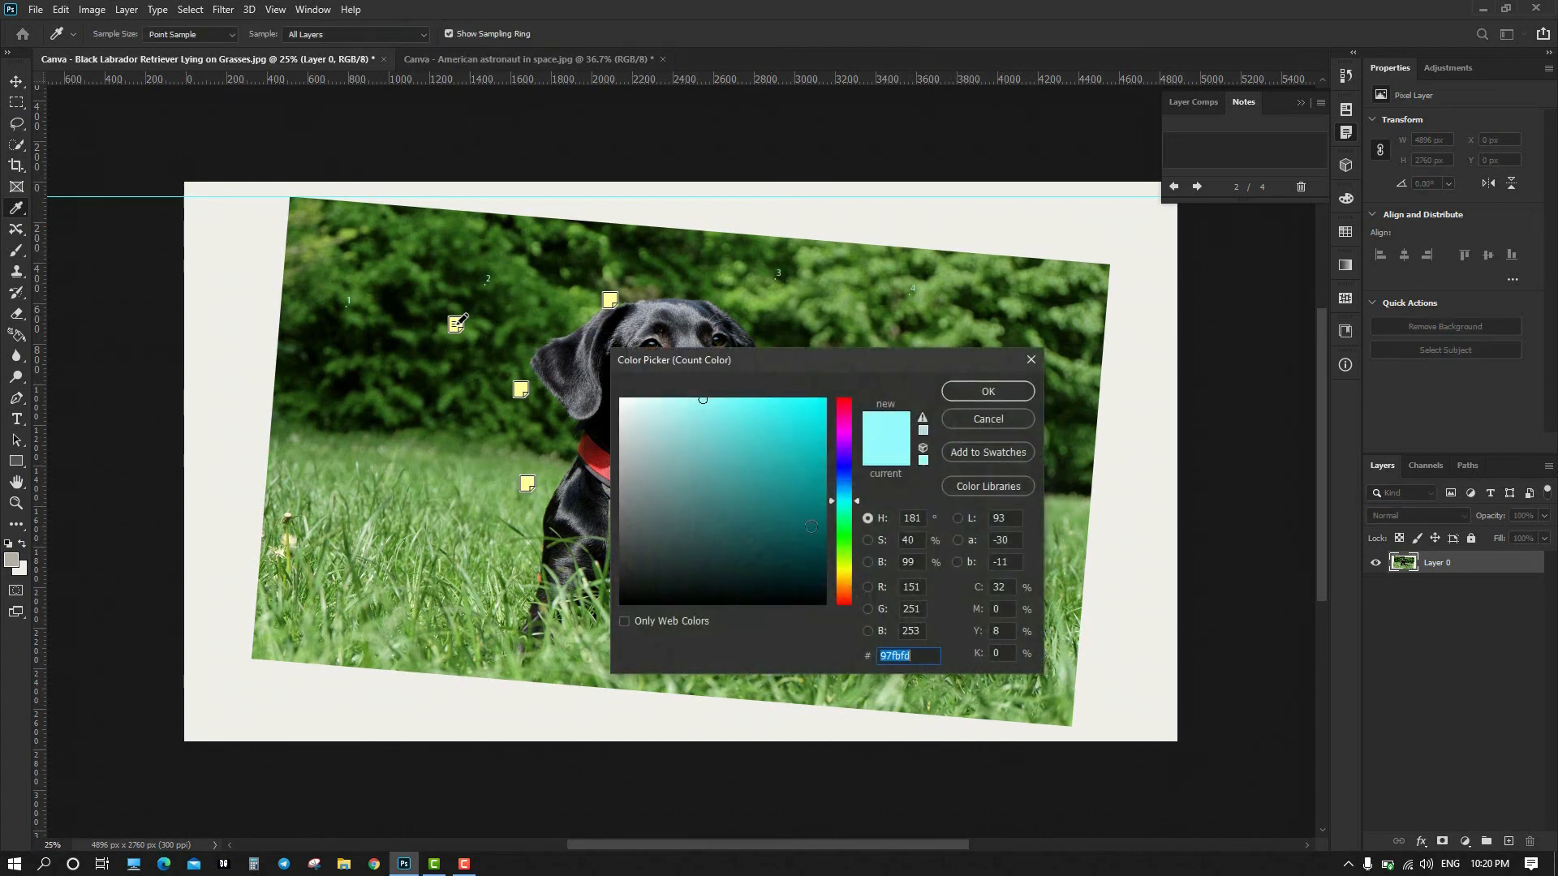
{"action": "left_click", "coordinate": [844, 405]}
{"action": "left_click", "coordinate": [826, 399]}
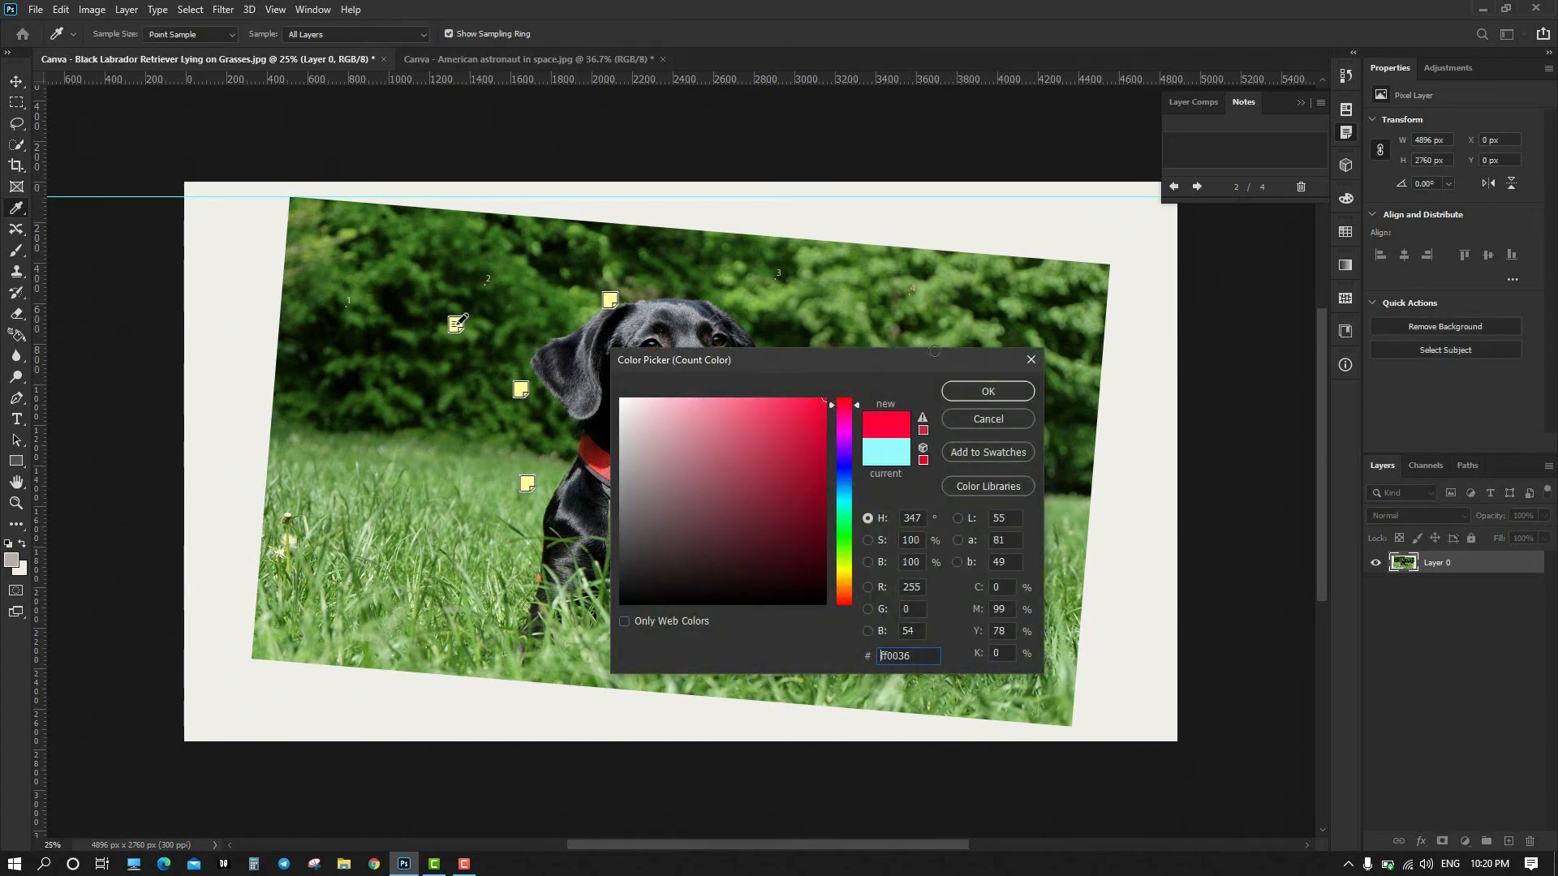
{"action": "left_click", "coordinate": [972, 391]}
{"action": "scroll", "coordinate": [552, 34], "scroll_direction": "up", "scroll_amount": 4}
{"action": "scroll", "coordinate": [547, 35], "scroll_direction": "up", "scroll_amount": 2}
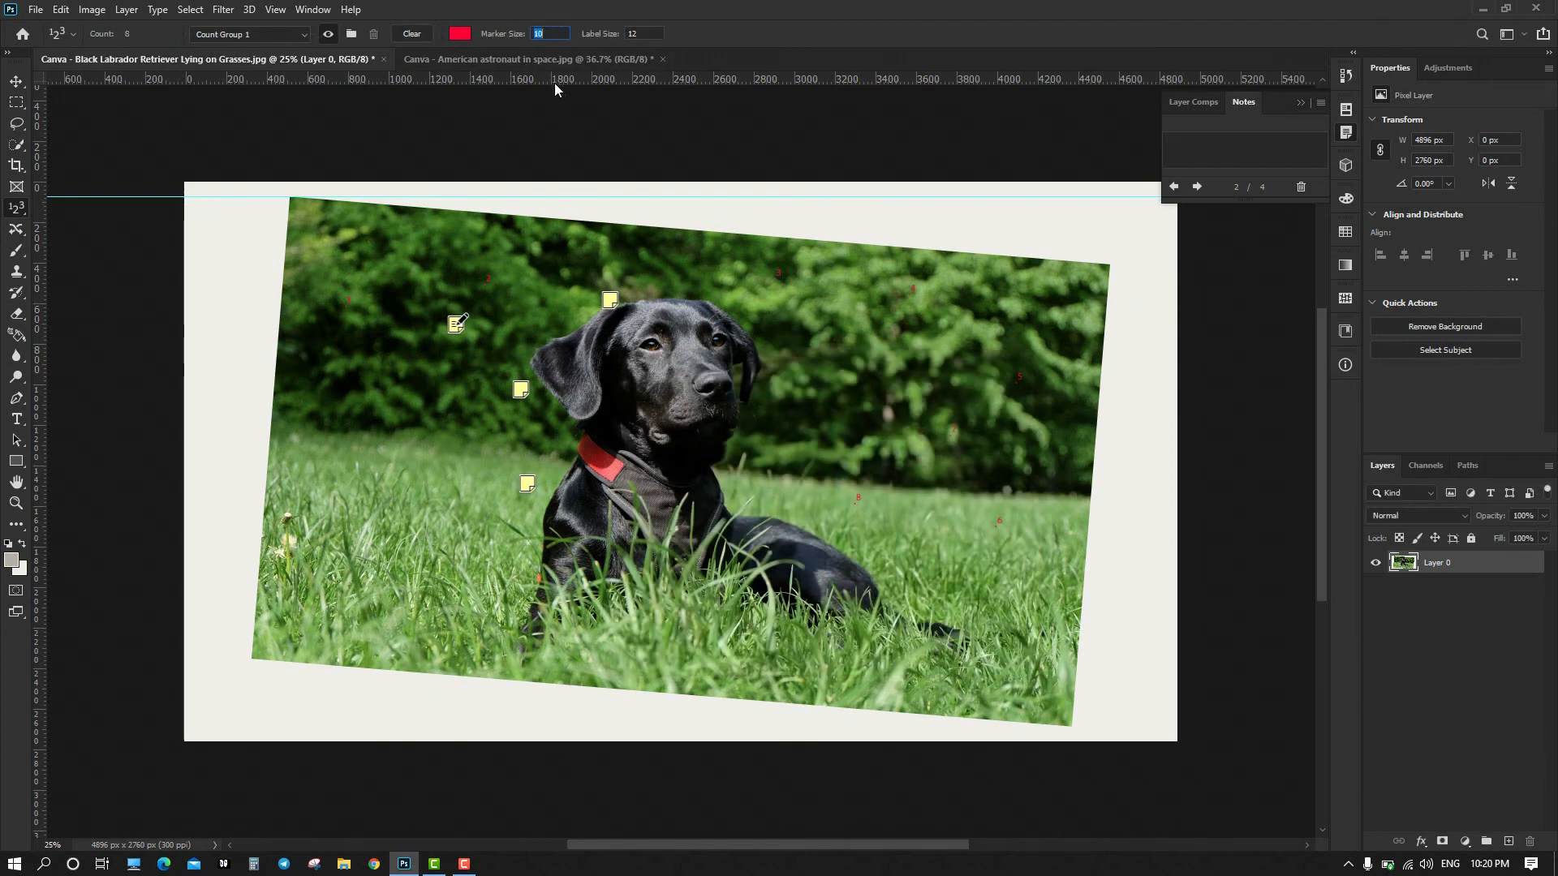
Add eleven more count markers across the foliage, grass and dog, setting the label size to 34 along the way.
{"action": "left_click", "coordinate": [374, 431]}
{"action": "left_click", "coordinate": [406, 372]}
{"action": "left_click", "coordinate": [375, 361]}
{"action": "left_click", "coordinate": [650, 37]}
{"action": "left_click", "coordinate": [454, 457]}
{"action": "left_click", "coordinate": [465, 500]}
{"action": "left_click", "coordinate": [867, 335]}
{"action": "left_click", "coordinate": [784, 526]}
{"action": "left_click", "coordinate": [654, 573]}
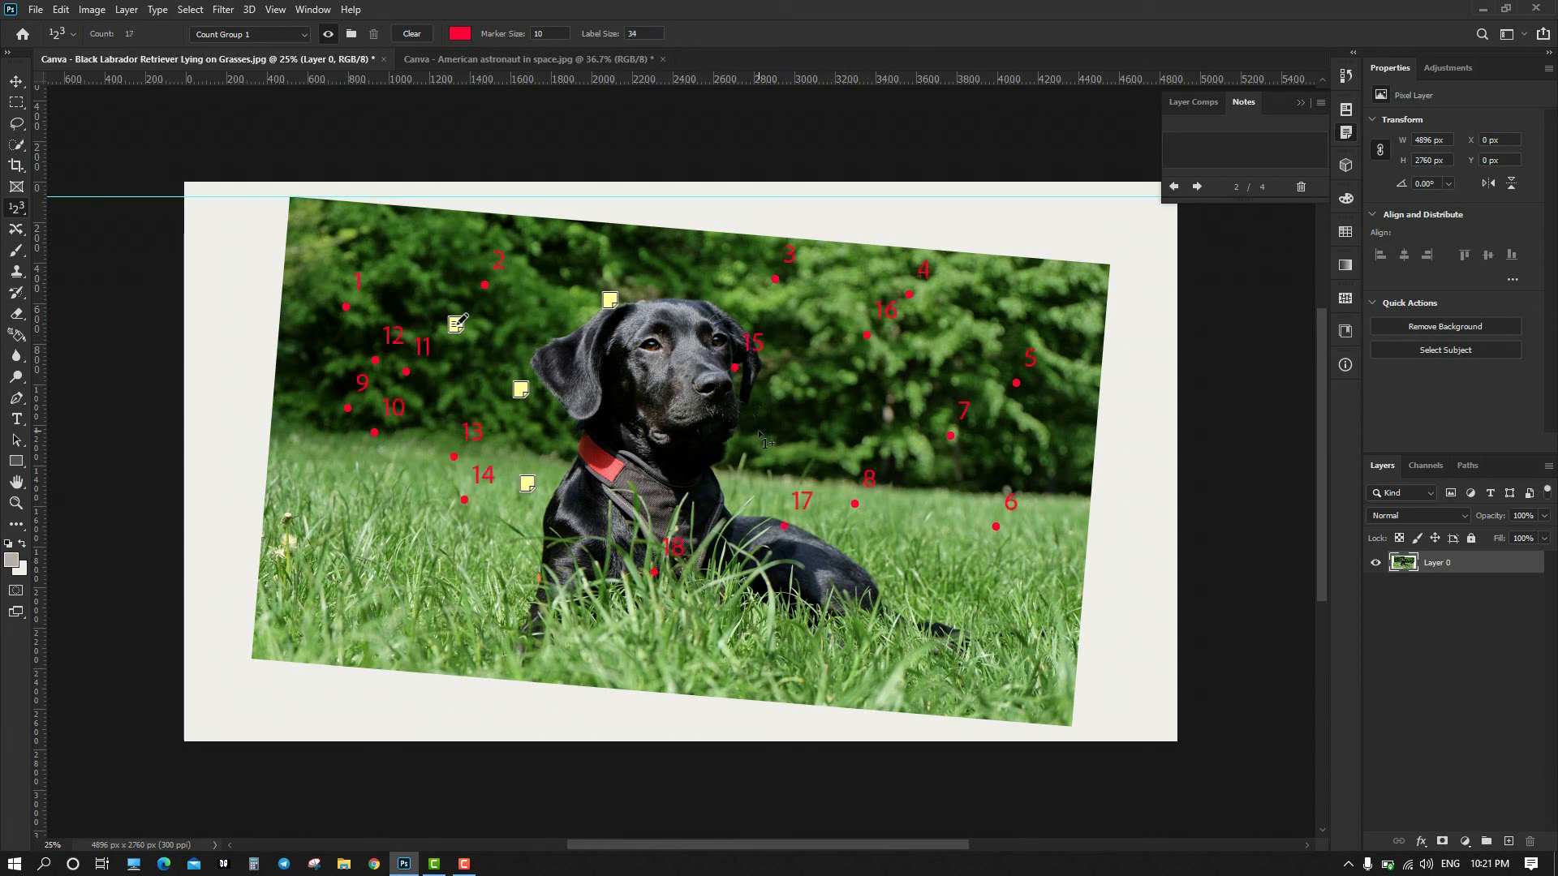
{"action": "left_click", "coordinate": [758, 431]}
Clear all count markers and place fourteen new ones across the foliage, grass and dog.
{"action": "left_click", "coordinate": [413, 35]}
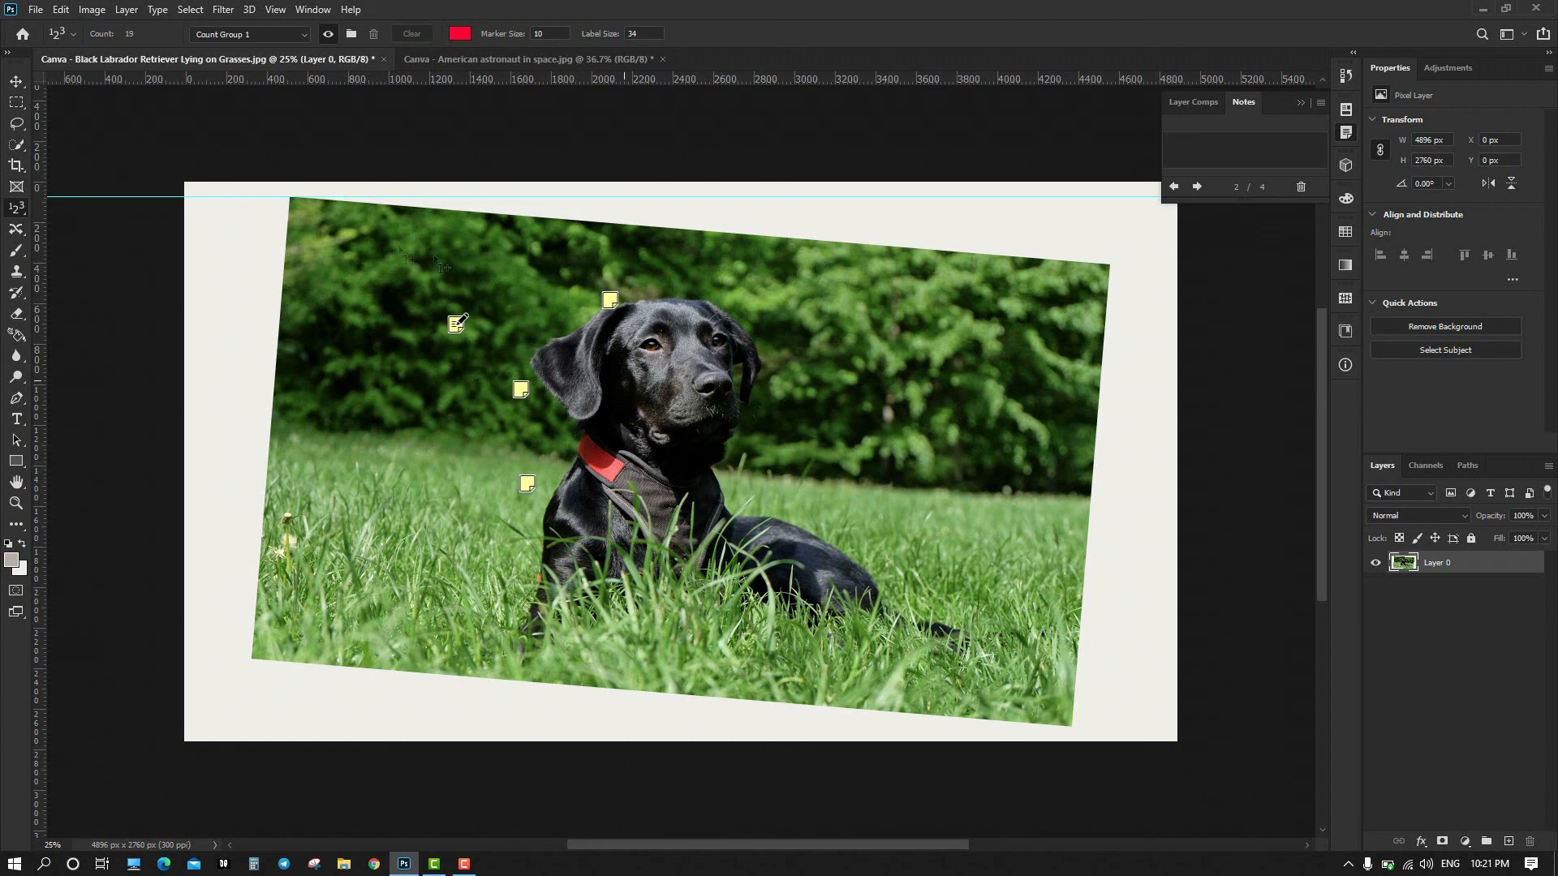
{"action": "left_click", "coordinate": [372, 374]}
{"action": "left_click", "coordinate": [404, 503]}
{"action": "left_click", "coordinate": [598, 490]}
{"action": "left_click", "coordinate": [878, 386]}
{"action": "left_click", "coordinate": [828, 521]}
{"action": "left_click", "coordinate": [818, 364]}
{"action": "left_click", "coordinate": [566, 274]}
{"action": "left_click", "coordinate": [426, 263]}
{"action": "left_click", "coordinate": [473, 406]}
{"action": "left_click", "coordinate": [361, 282]}
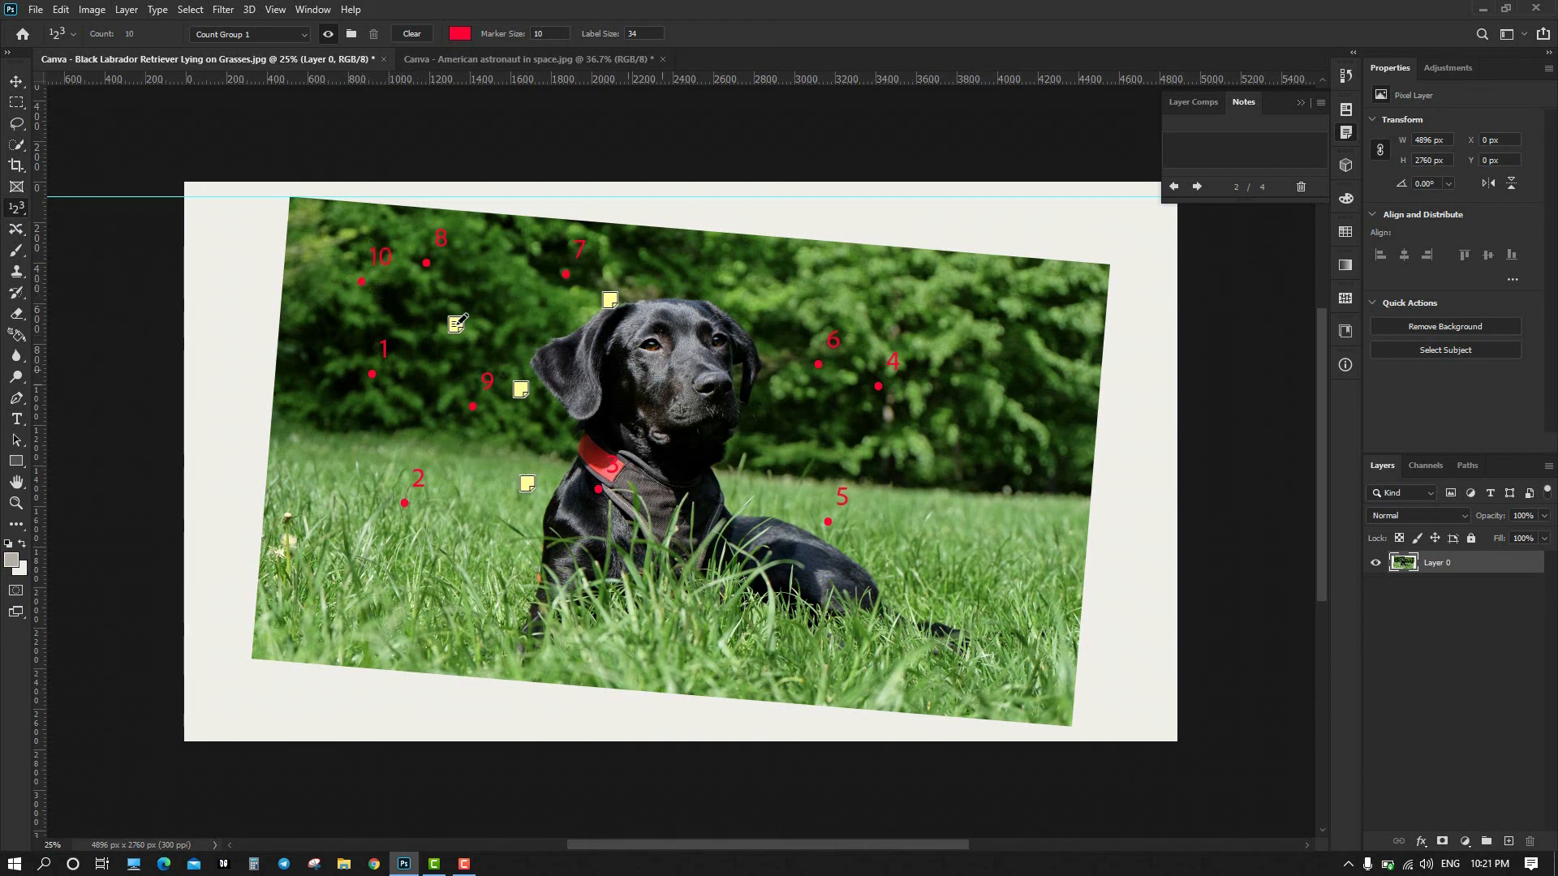
{"action": "left_click", "coordinate": [951, 517]}
{"action": "left_click", "coordinate": [638, 372]}
{"action": "left_click", "coordinate": [862, 308]}
Toggle the count group's visibility off and on, and clear all count markers.
{"action": "left_click", "coordinate": [326, 34]}
{"action": "left_click", "coordinate": [325, 36]}
{"action": "left_click", "coordinate": [325, 35]}
{"action": "left_click", "coordinate": [324, 36]}
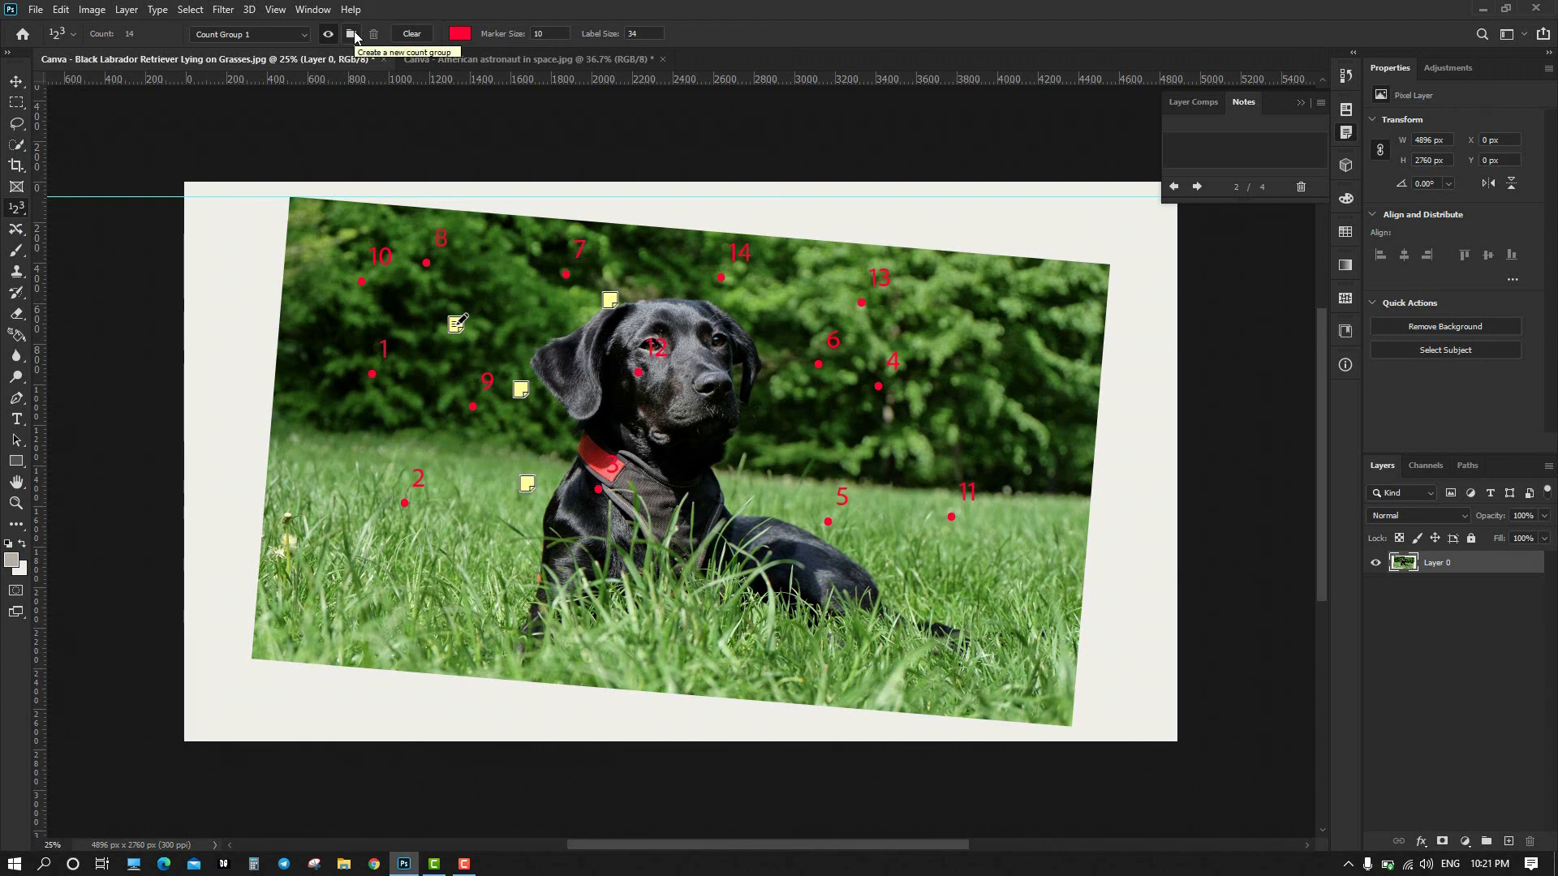
{"action": "left_click", "coordinate": [412, 34]}
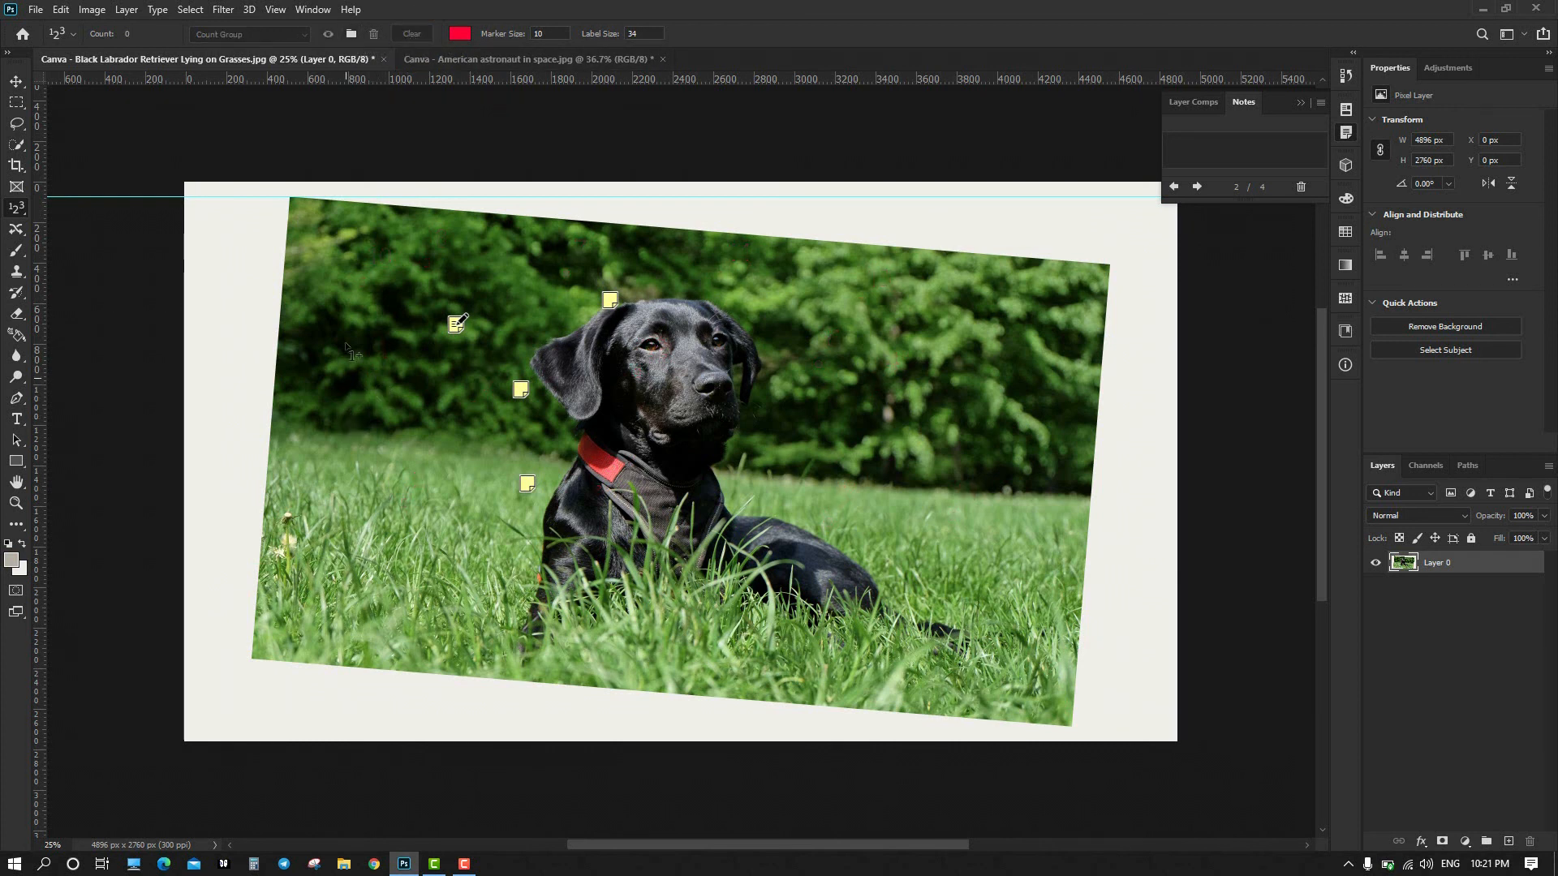
Create a new count group and place nine markers on the foliage and grass in front of the dog's ear.
{"action": "left_click", "coordinate": [352, 35]}
{"action": "left_click", "coordinate": [915, 268]}
{"action": "left_click", "coordinate": [331, 398]}
{"action": "left_click", "coordinate": [360, 321]}
{"action": "left_click", "coordinate": [444, 319]}
{"action": "left_click", "coordinate": [424, 425]}
{"action": "left_click", "coordinate": [360, 503]}
{"action": "left_click", "coordinate": [397, 414]}
{"action": "left_click", "coordinate": [403, 351]}
{"action": "left_click", "coordinate": [346, 401]}
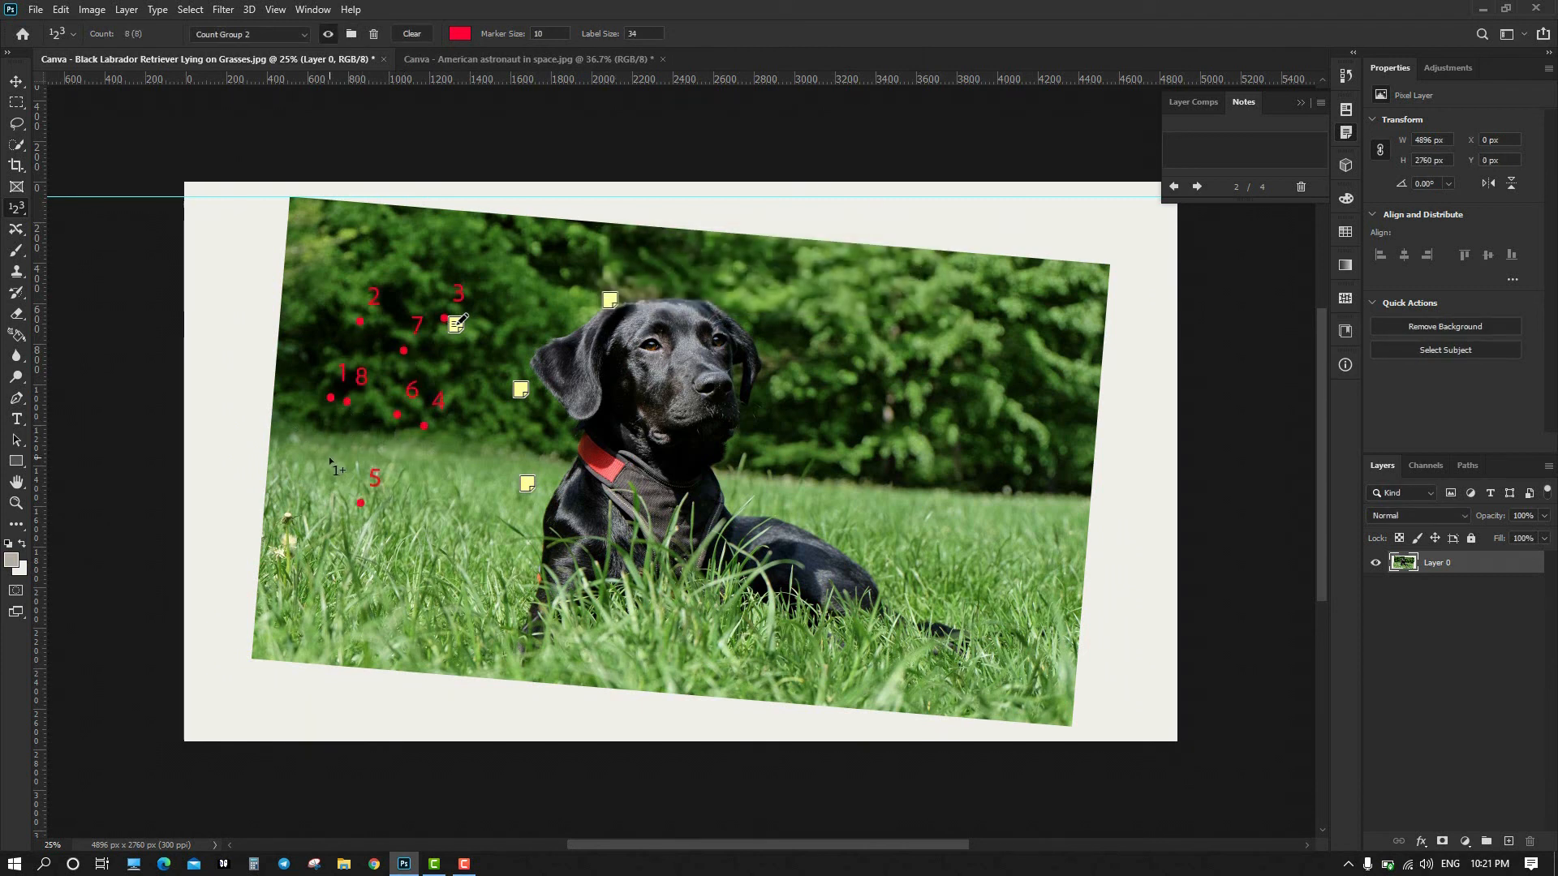
{"action": "left_click", "coordinate": [328, 457]}
Create another count group and place twelve markers over the dog and the foliage and grass behind it.
{"action": "left_click", "coordinate": [350, 33]}
{"action": "left_click", "coordinate": [914, 271]}
{"action": "left_click", "coordinate": [703, 323]}
{"action": "left_click", "coordinate": [855, 328]}
{"action": "left_click", "coordinate": [959, 321]}
{"action": "left_click", "coordinate": [984, 452]}
{"action": "left_click", "coordinate": [839, 538]}
{"action": "left_click", "coordinate": [822, 529]}
{"action": "left_click", "coordinate": [925, 438]}
{"action": "left_click", "coordinate": [857, 401]}
{"action": "left_click", "coordinate": [760, 442]}
{"action": "left_click", "coordinate": [687, 513]}
{"action": "left_click", "coordinate": [684, 414]}
{"action": "left_click", "coordinate": [670, 368]}
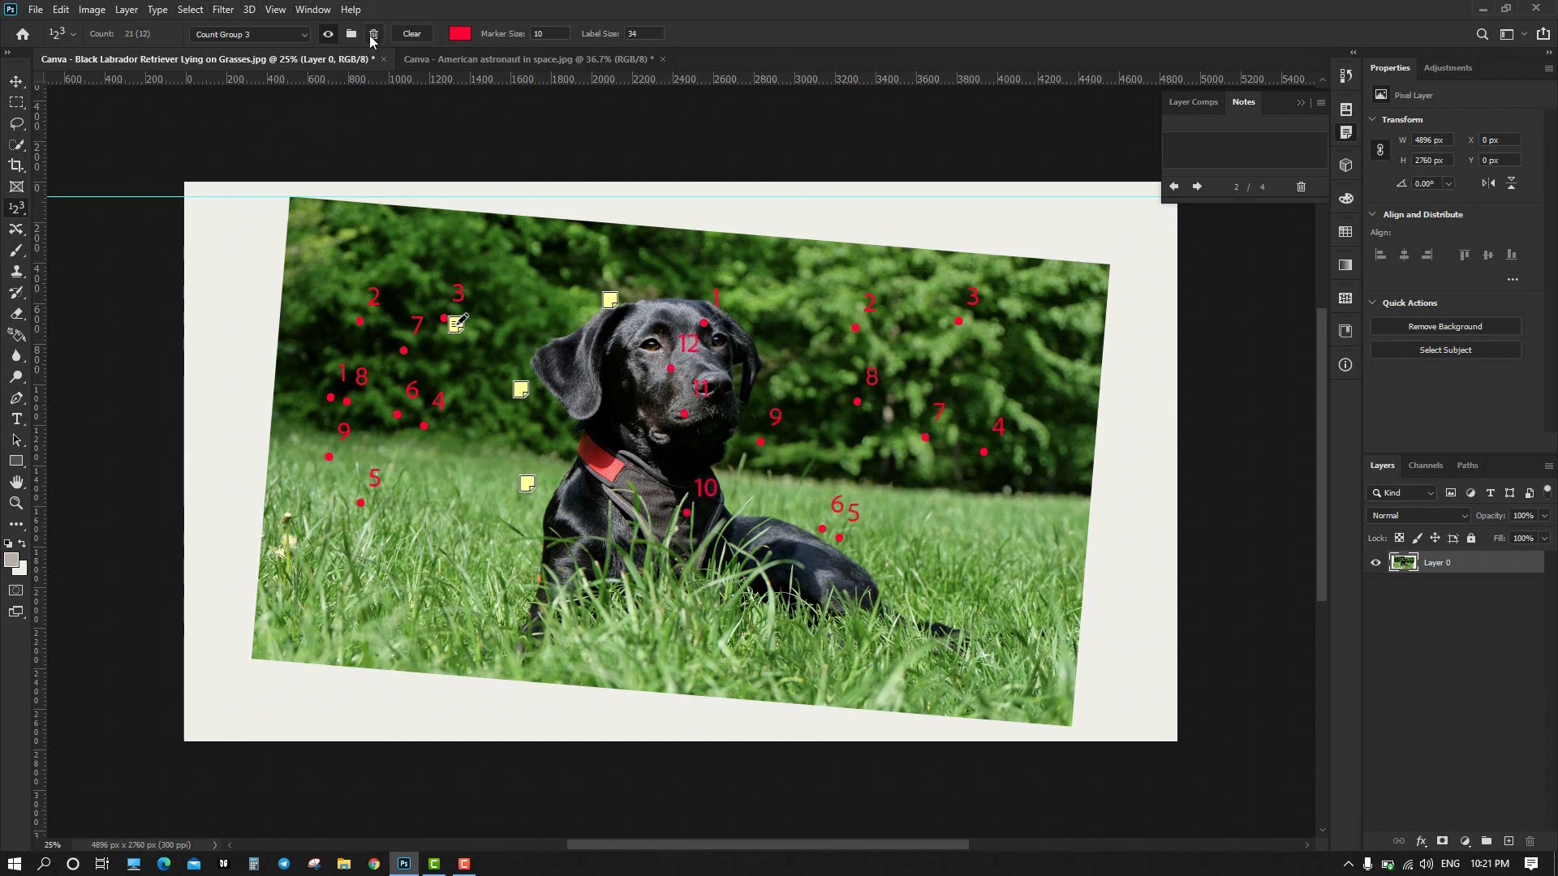
Delete the newest count group and clear the remaining count markers.
{"action": "left_click", "coordinate": [376, 34]}
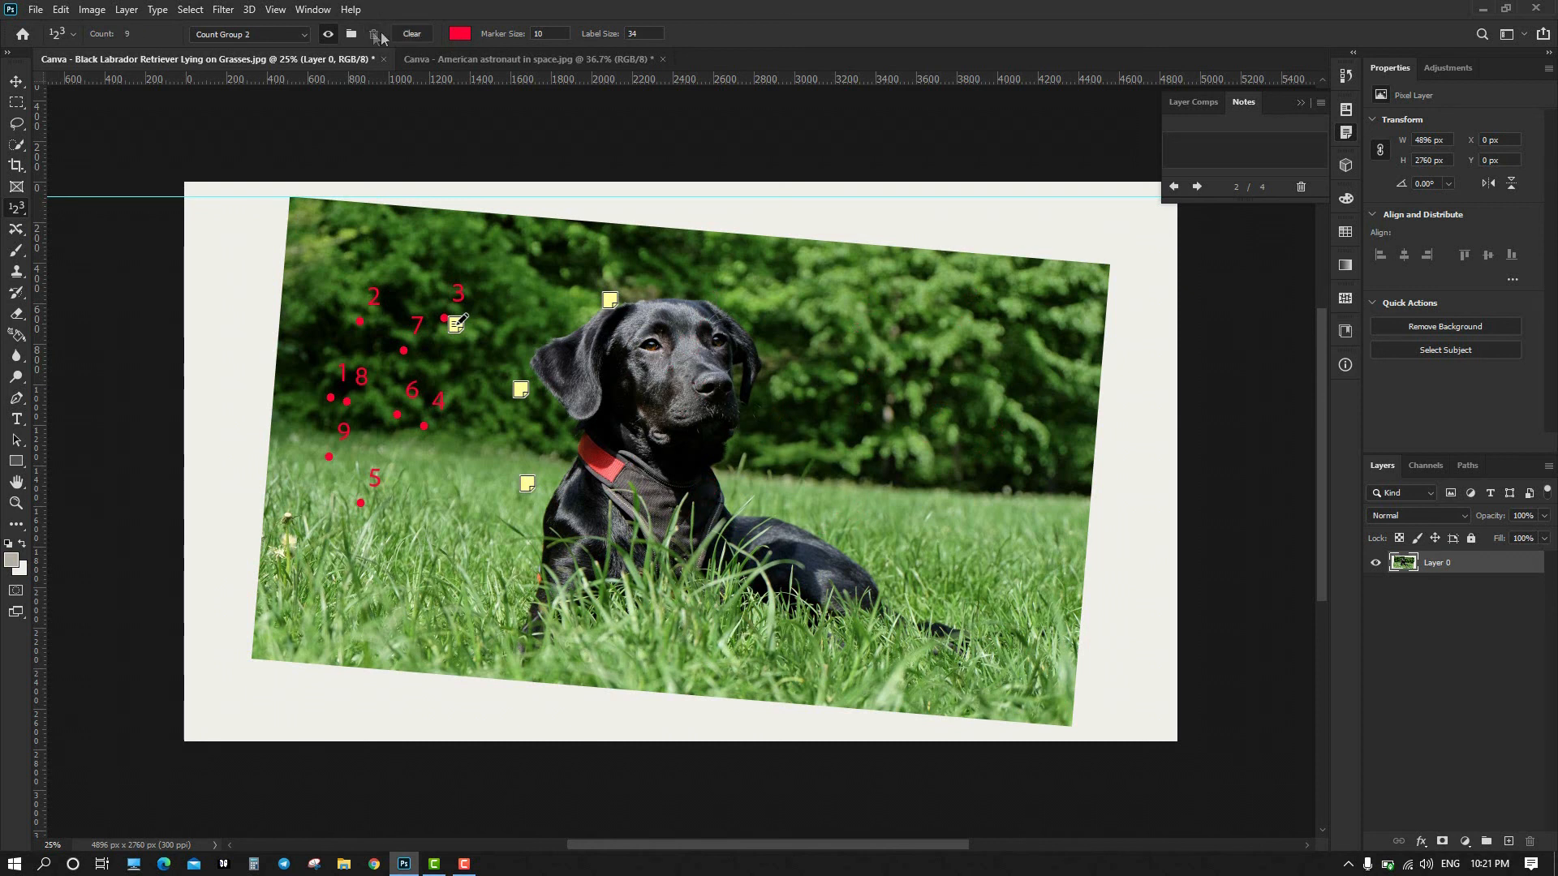
{"action": "left_click", "coordinate": [412, 33]}
Place six count markers on the foliage and grass beside the dog, and clear them all.
{"action": "left_click", "coordinate": [377, 392]}
{"action": "left_click", "coordinate": [417, 317]}
{"action": "left_click", "coordinate": [486, 461]}
{"action": "left_click", "coordinate": [407, 491]}
{"action": "left_click", "coordinate": [457, 396]}
{"action": "left_click", "coordinate": [512, 358]}
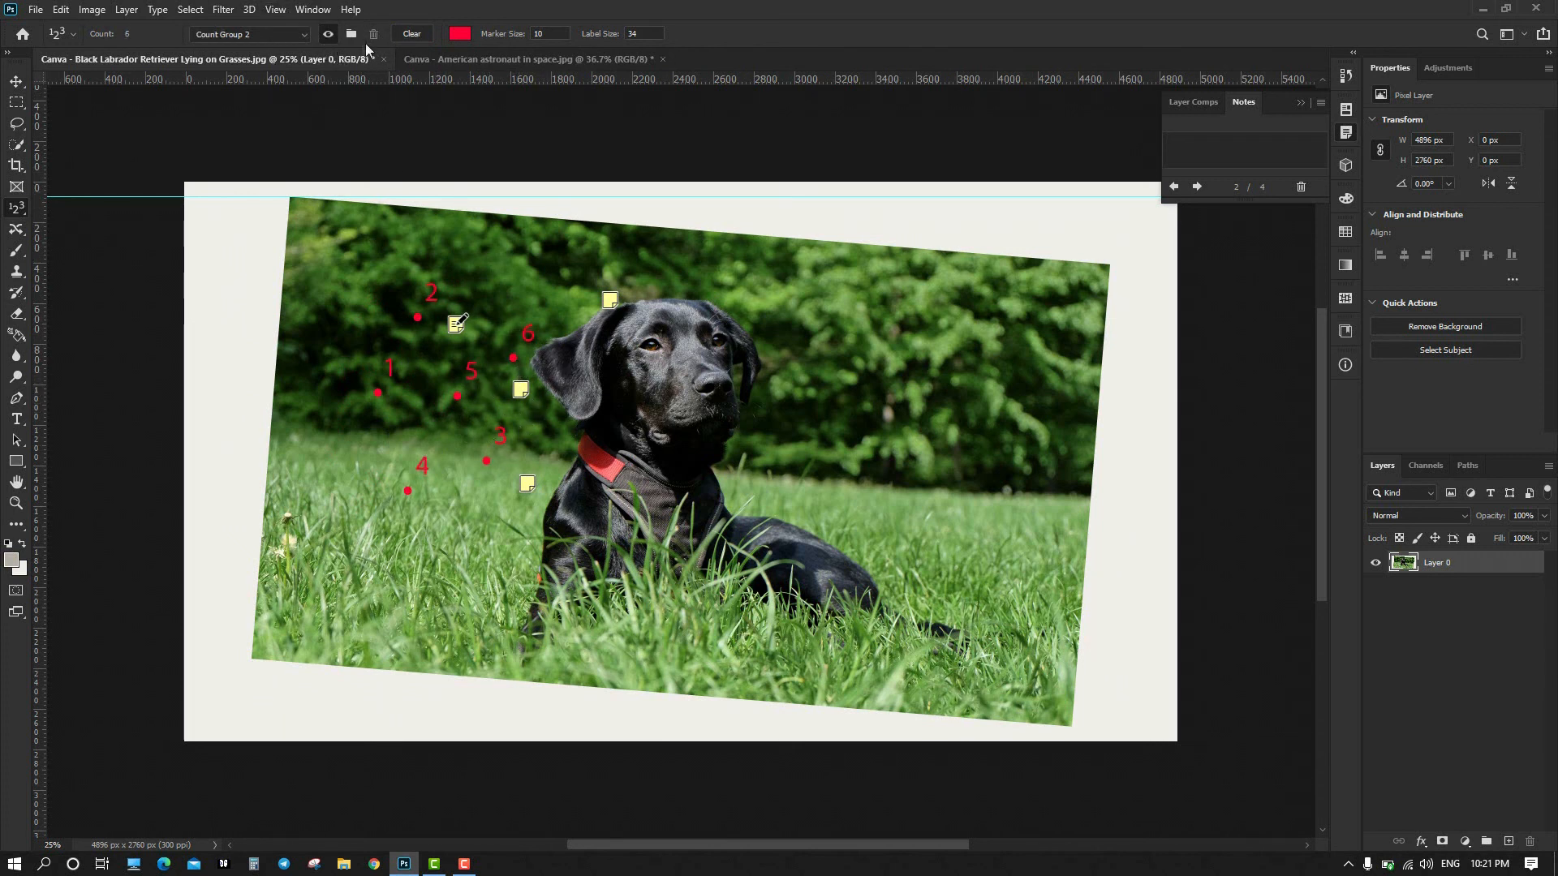
{"action": "left_click", "coordinate": [412, 34]}
Open the list of tools grouped with the Count Tool.
{"action": "right_click", "coordinate": [15, 209]}
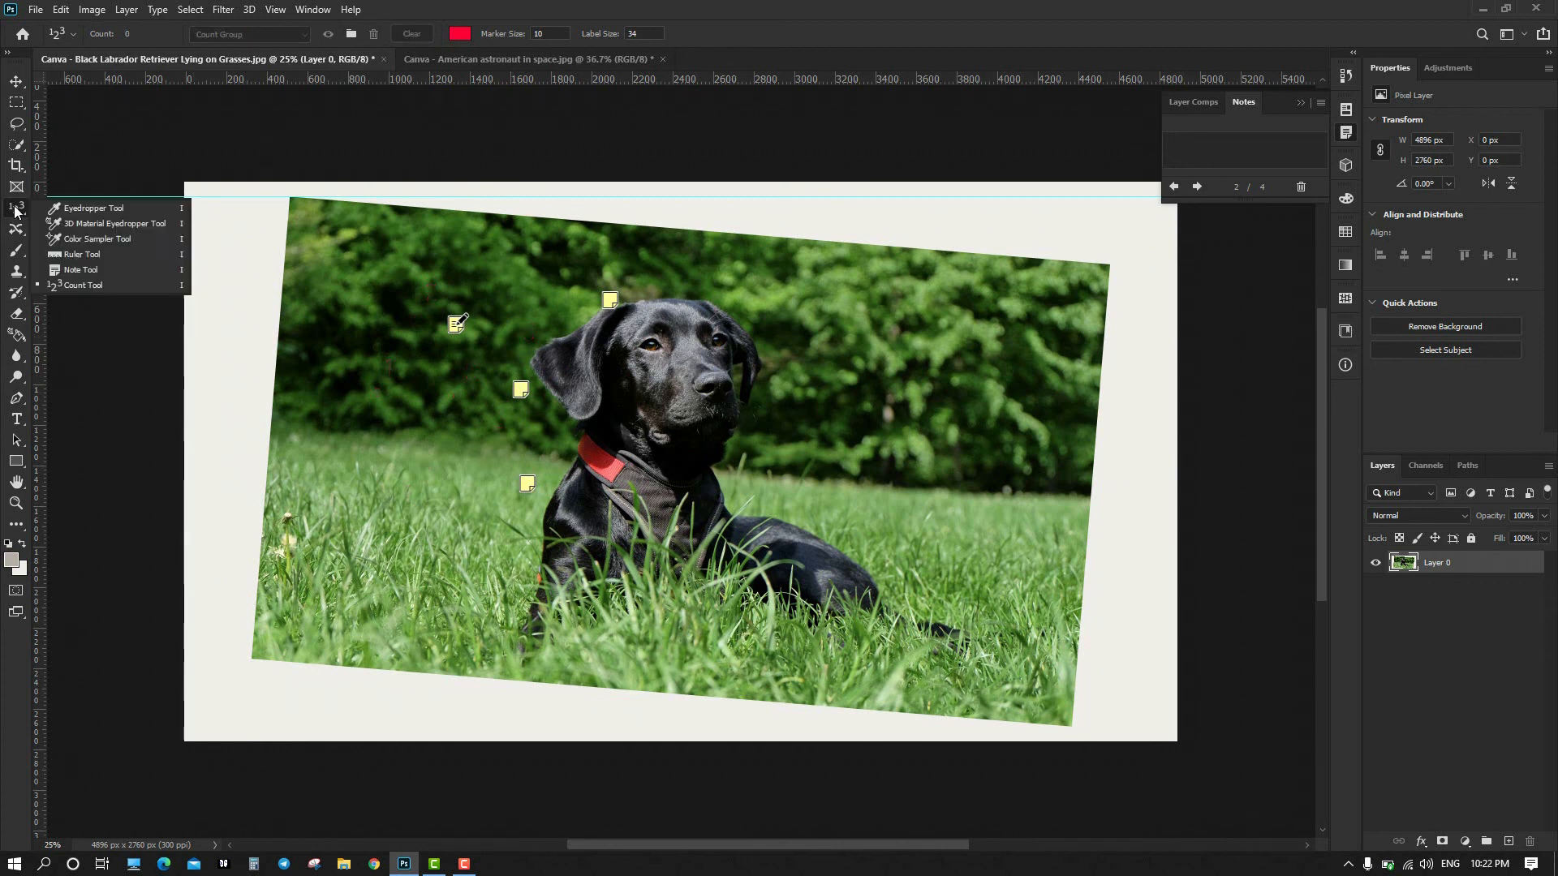